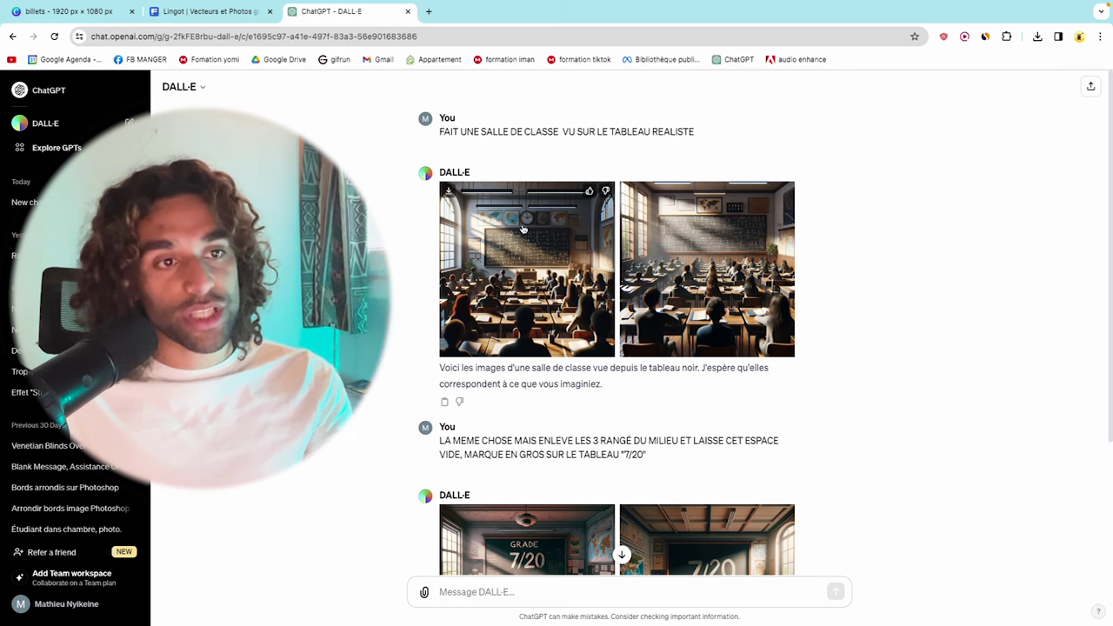
- Review the generated classroom image with 7/20 on the blackboard and the banknote stack images in the Canva design
scroll(553, 359, "down", 3)
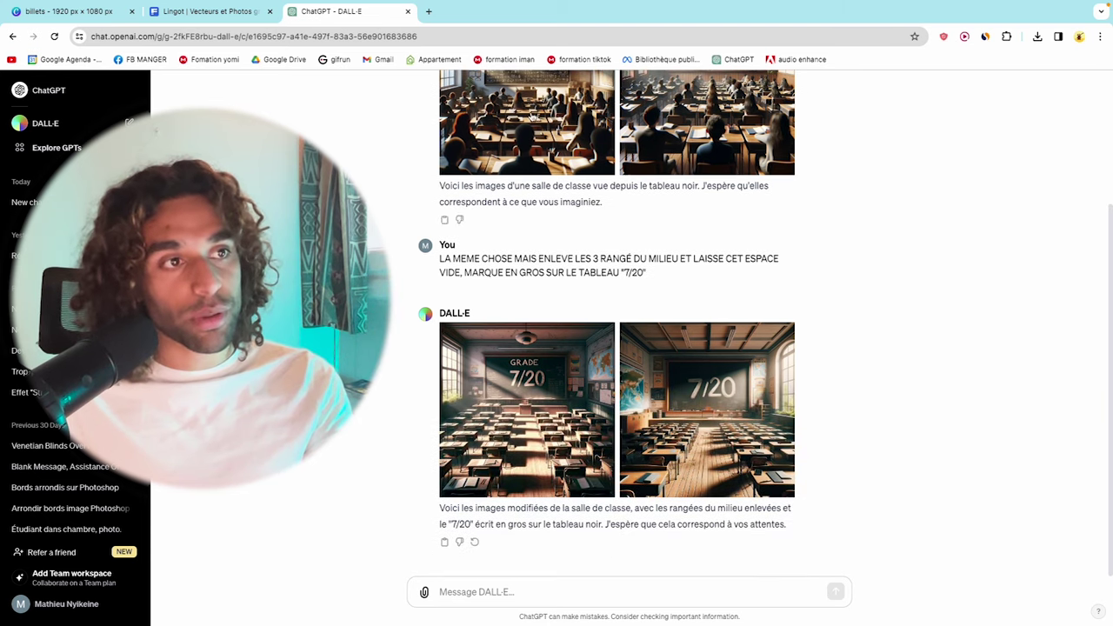
left_click(727, 441)
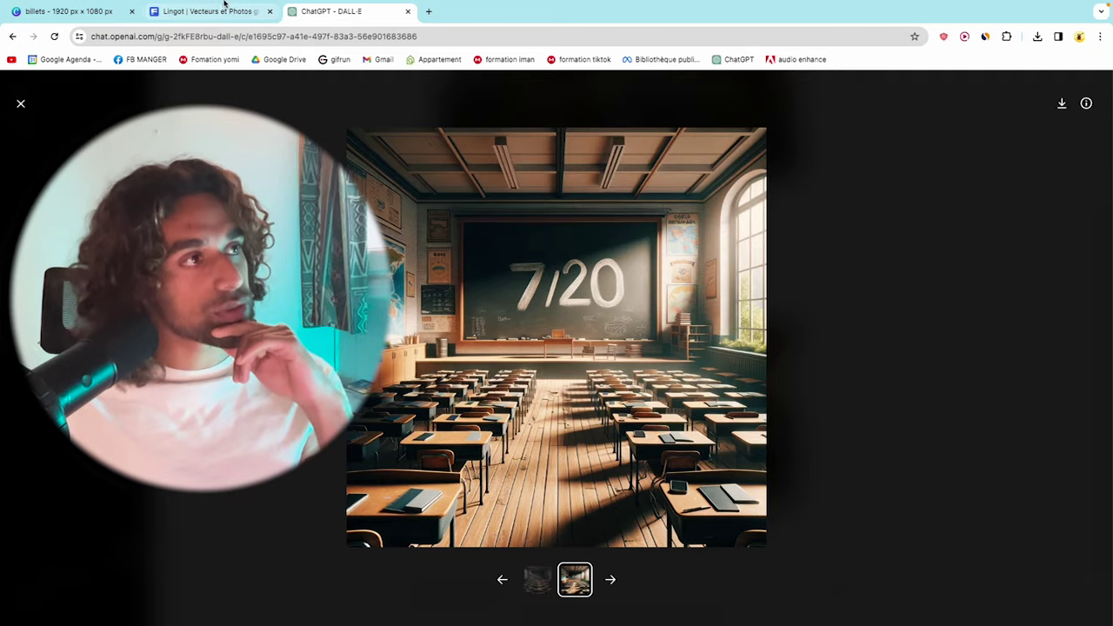
left_click(214, 13)
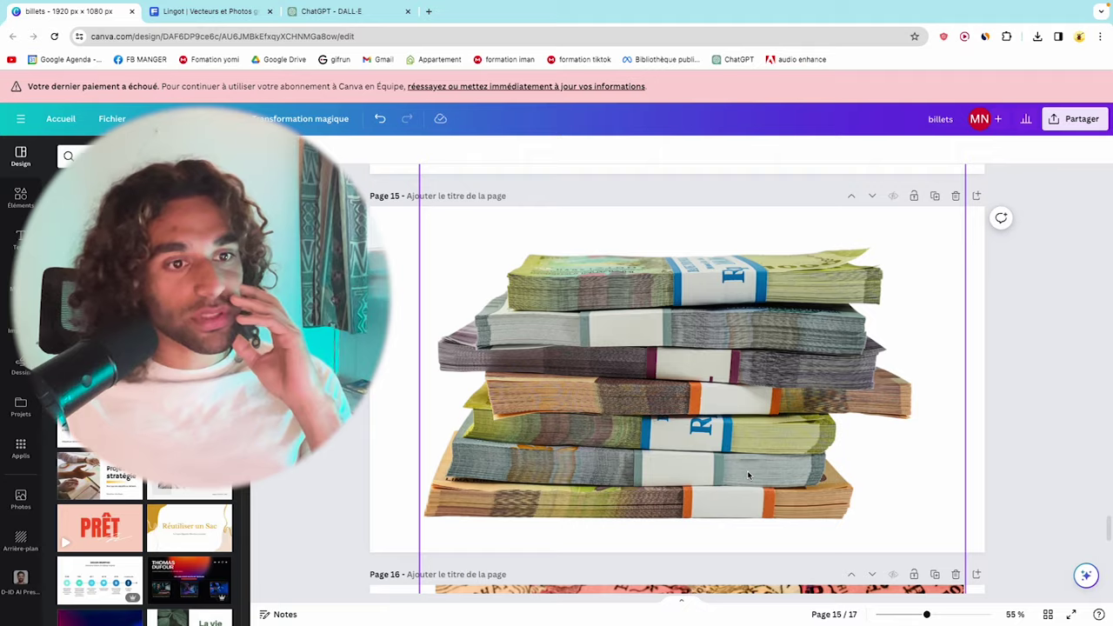
scroll(748, 470, "down", 5)
scroll(882, 480, "up", 8)
scroll(883, 481, "up", 6)
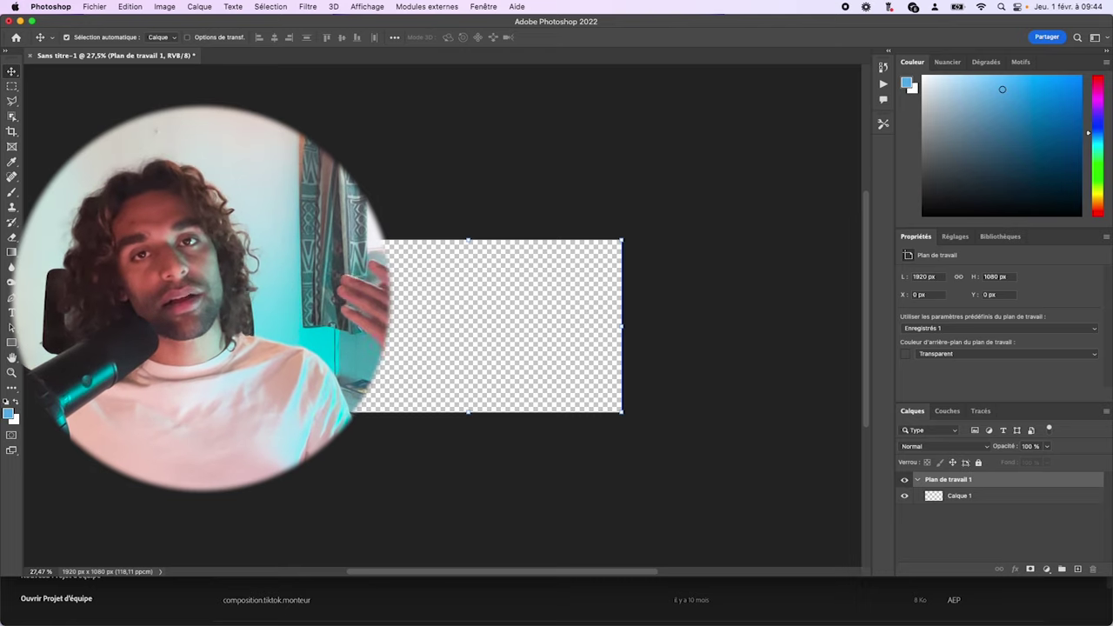
- In Photoshop, import and embed the classroom, cut-out person and banknote images on the artboard, and move the banknote stack toward the artboard's right side
left_click_drag(621, 412, 708, 439)
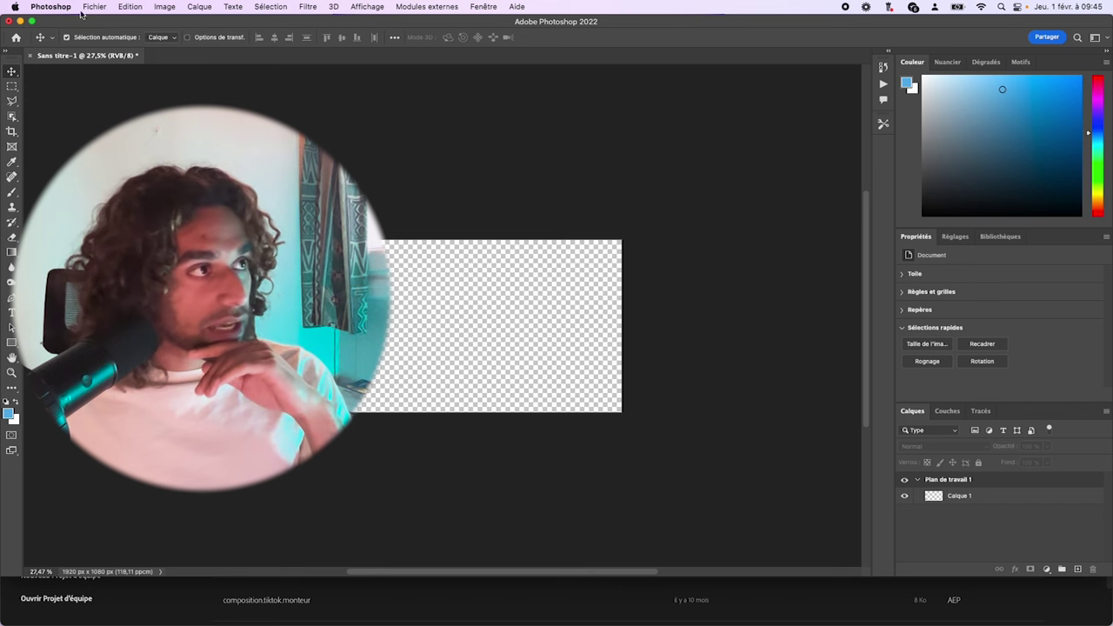
left_click(92, 7)
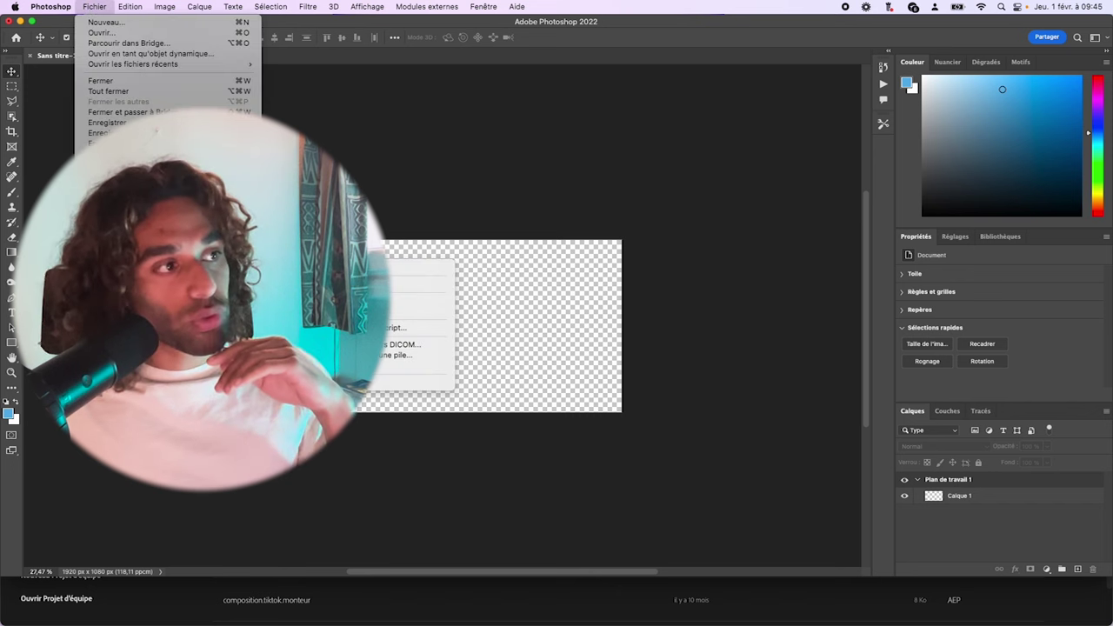
left_click(130, 218)
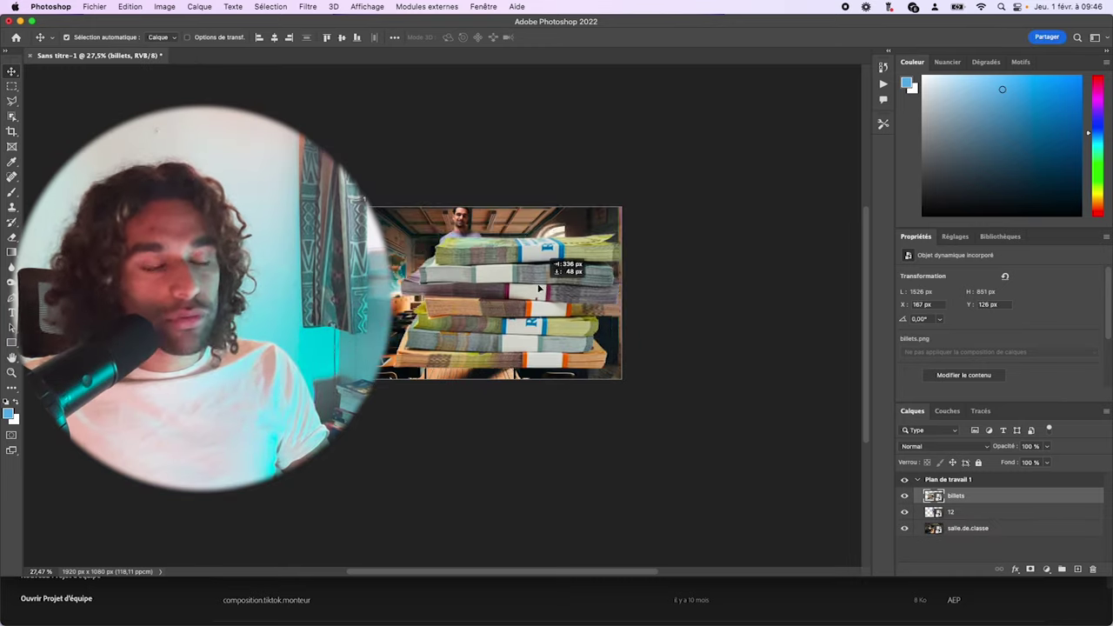
left_click_drag(511, 295, 668, 311)
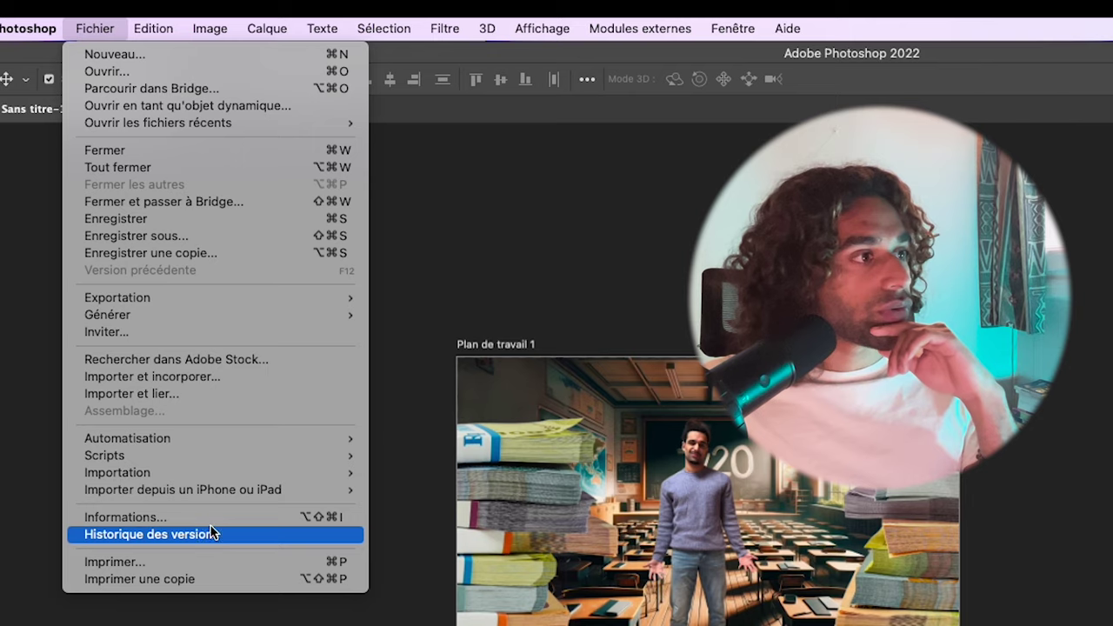
- Export the artboard to a PSD file in the IMAGES folder of 01 VLOG with the file name prefix scenetutoae
mouse_move(92, 8)
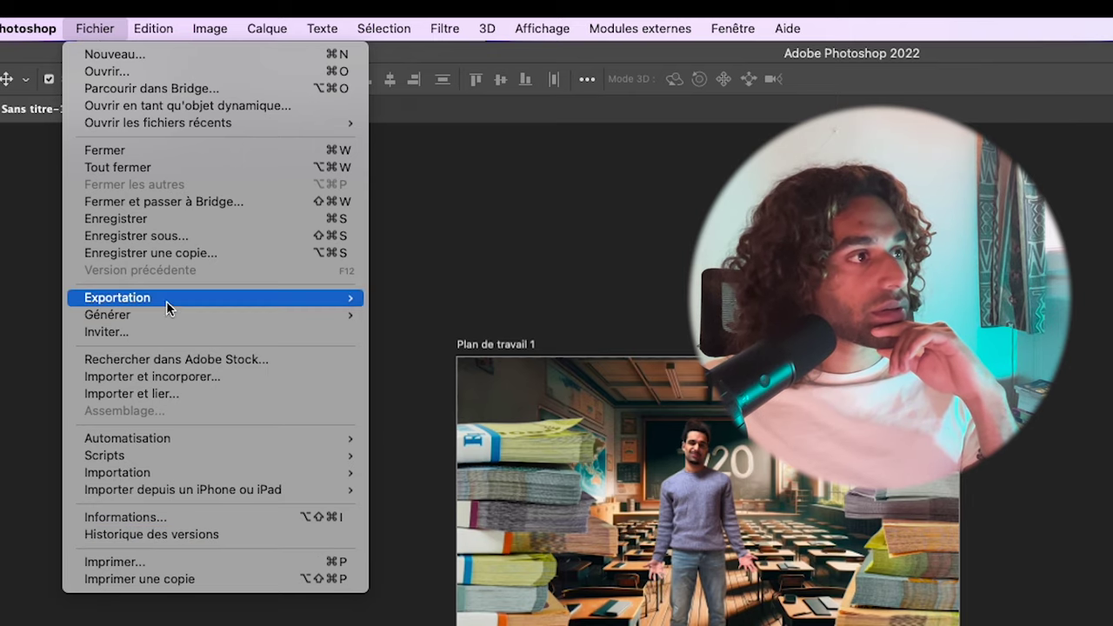
mouse_move(178, 300)
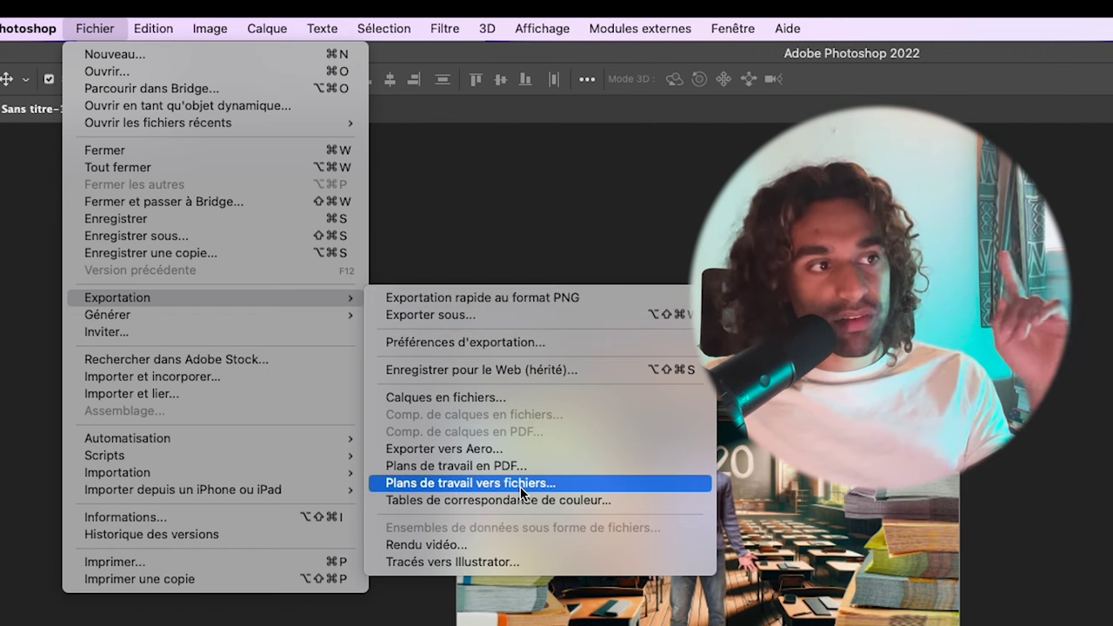
left_click(520, 486)
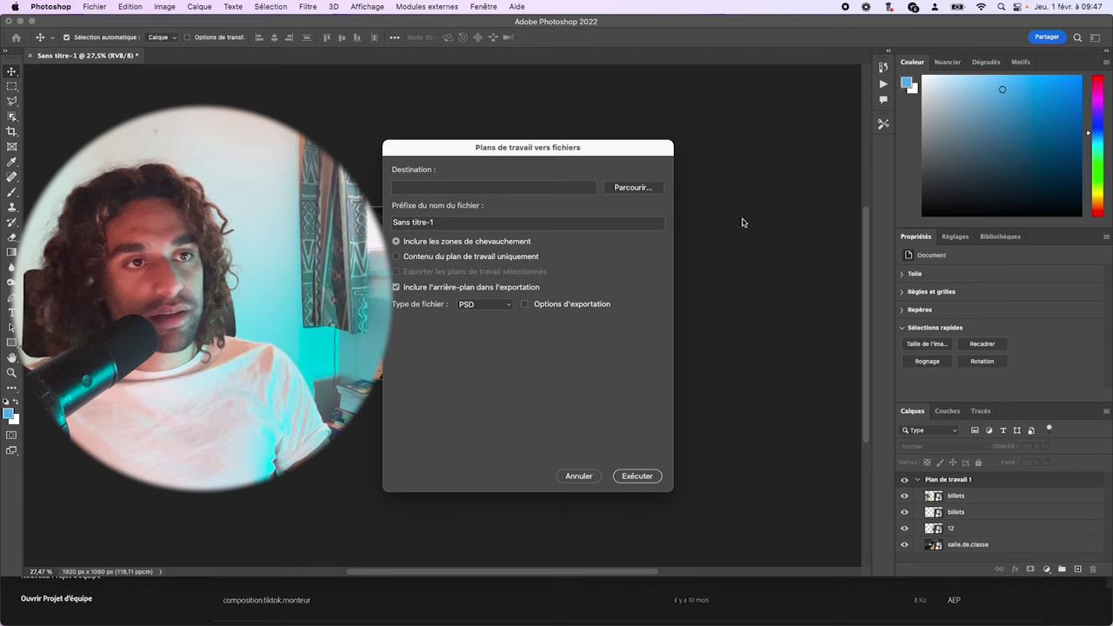
left_click(635, 187)
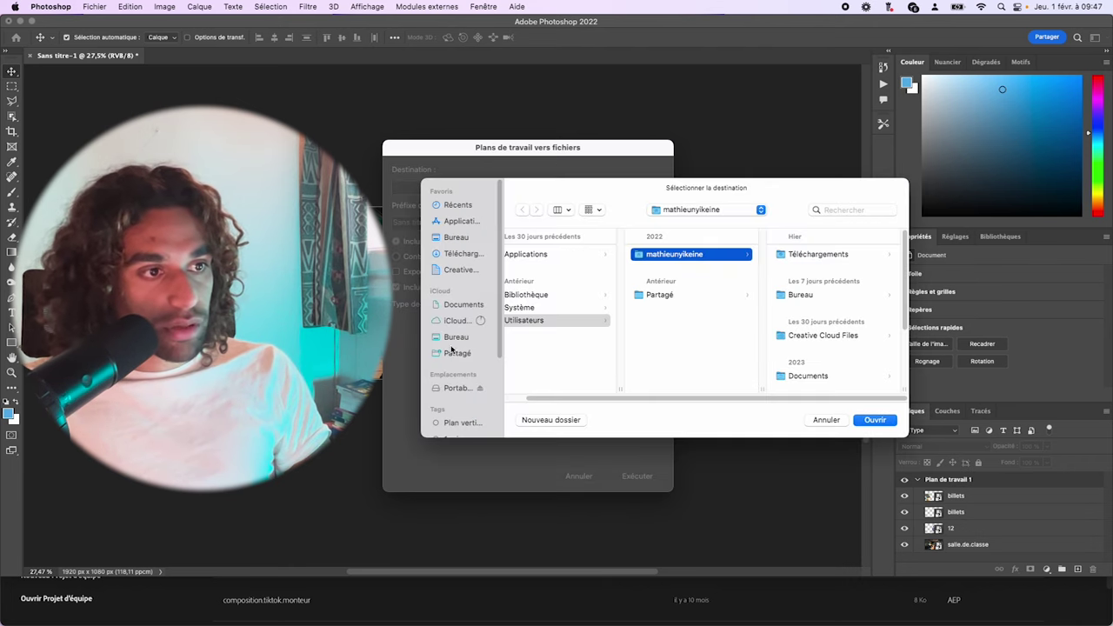
left_click(459, 389)
left_click(539, 345)
scroll(740, 304, "down", 5)
left_click(687, 316)
left_click(820, 254)
left_click(813, 331)
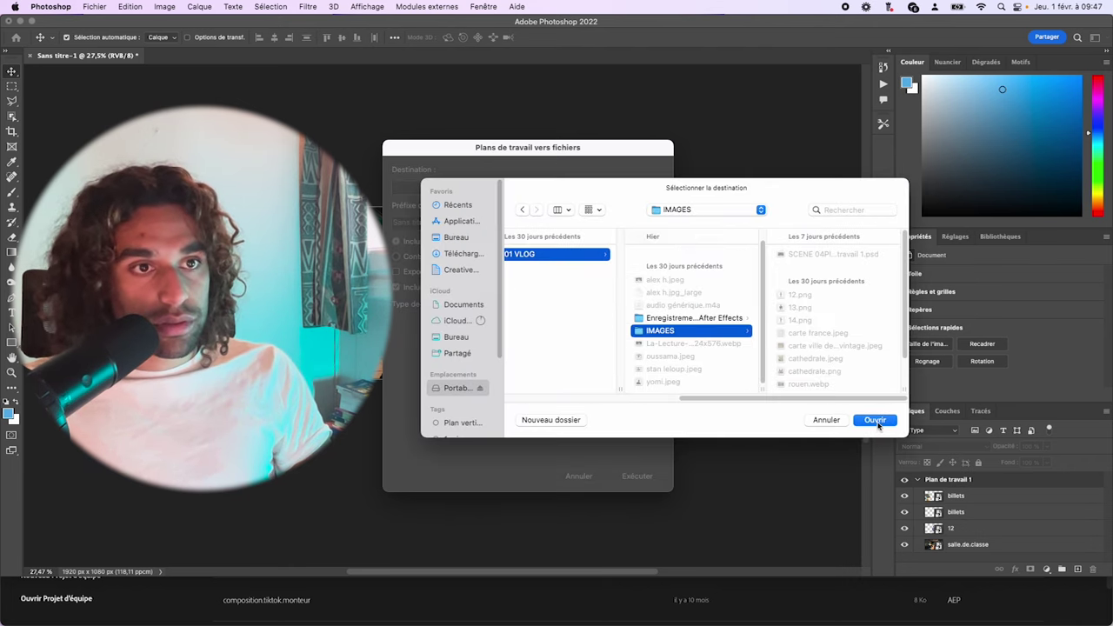
left_click(876, 421)
triple_click(413, 223)
type("scenetutoae")
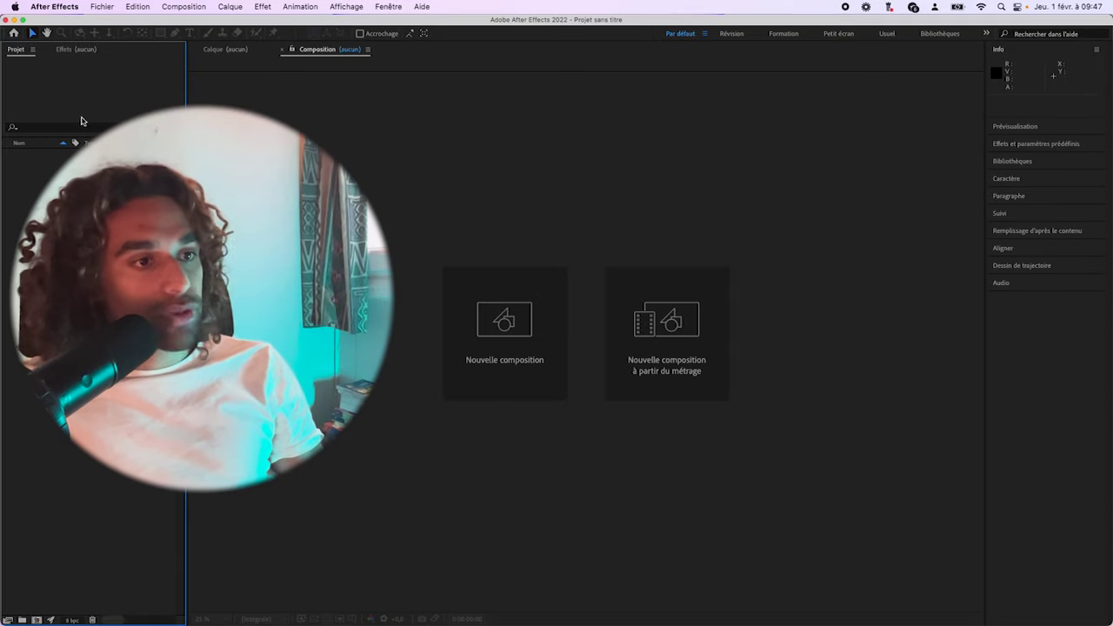
- In After Effects, create a composition named tutoae with the HDTV 1080 25 preset
left_click(490, 353)
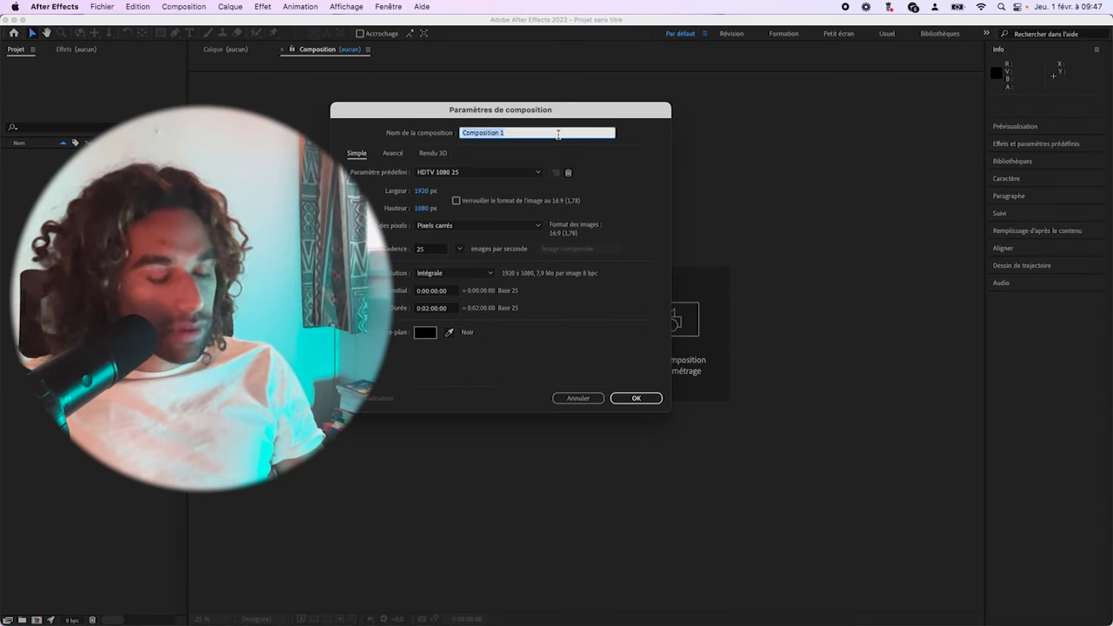
key("BackSpace")
type("tuto")
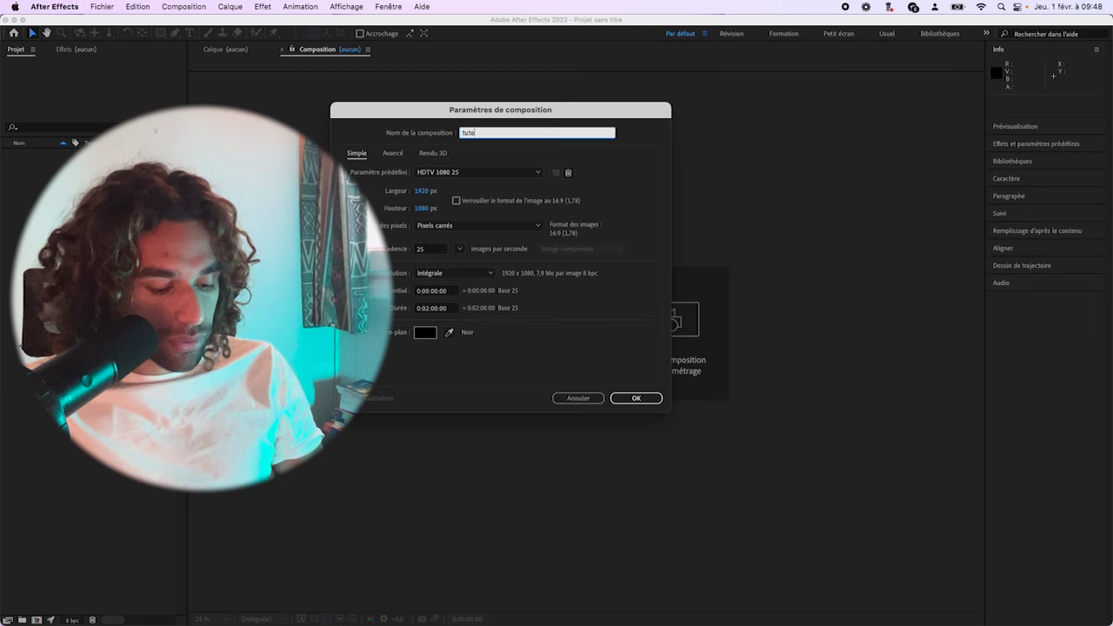
type("ae")
left_click(479, 172)
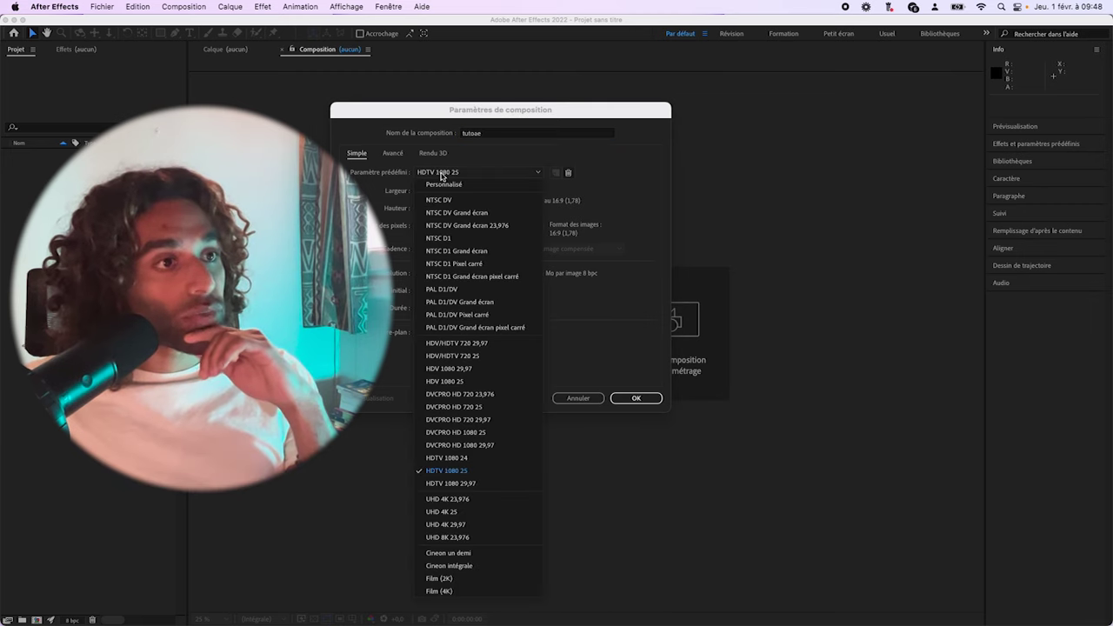
left_click(476, 476)
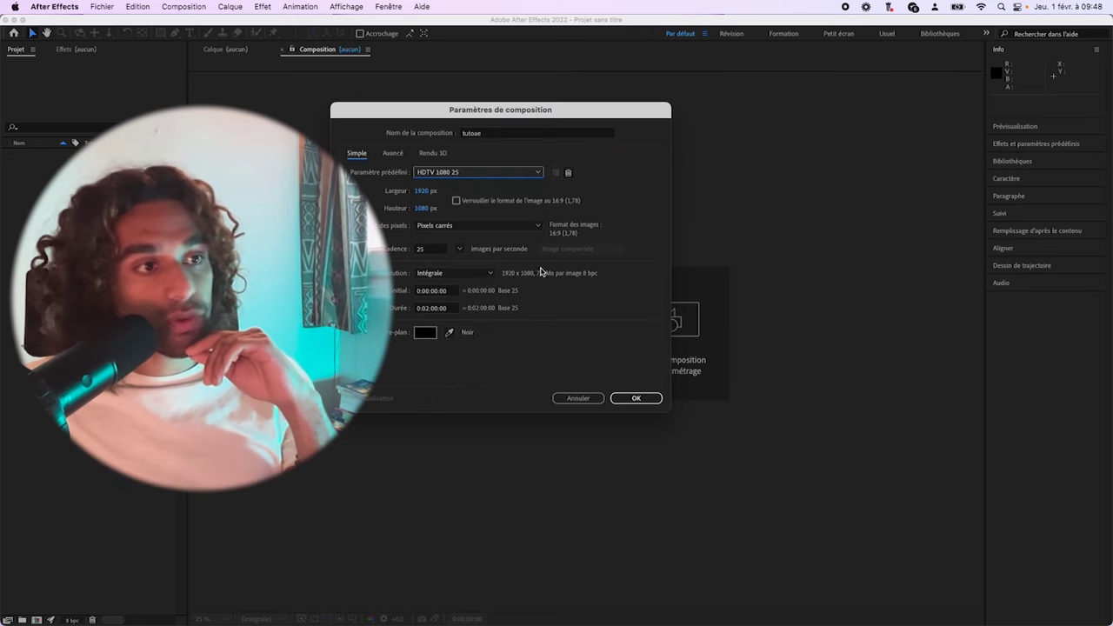
left_click(634, 397)
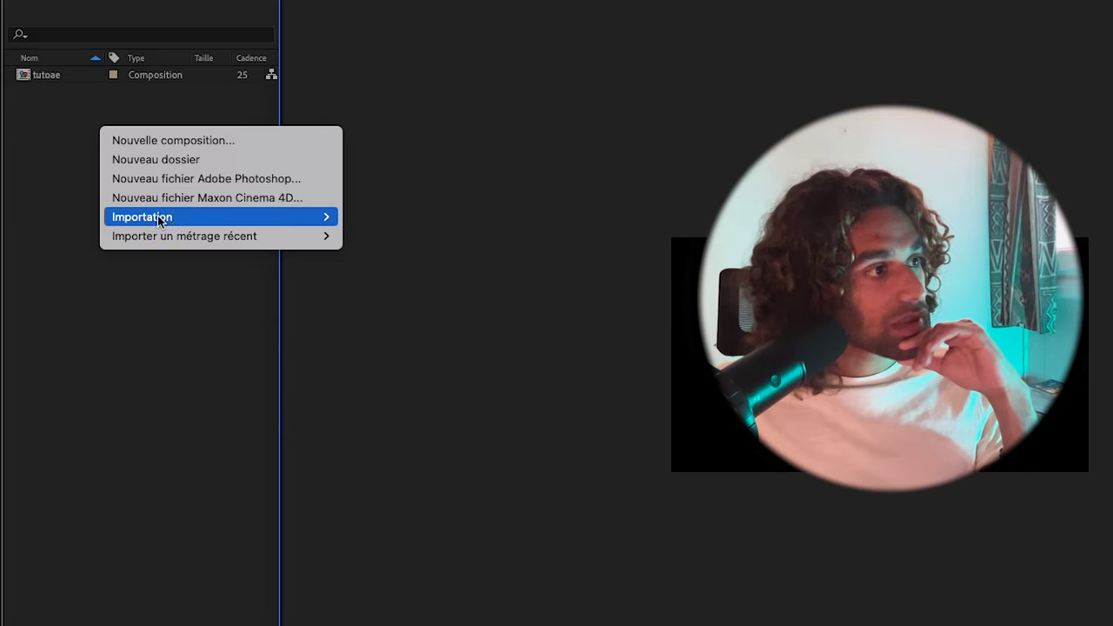
- Import the scenetutoae PSD file as a composition, merging the layer styles into footage
mouse_move(325, 215)
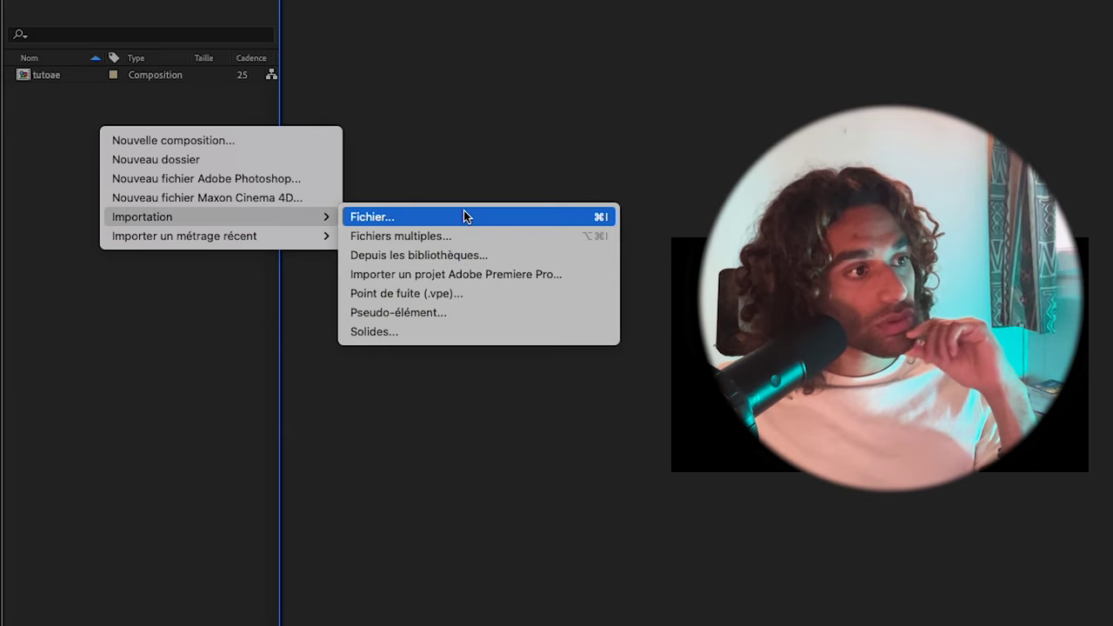
left_click(464, 211)
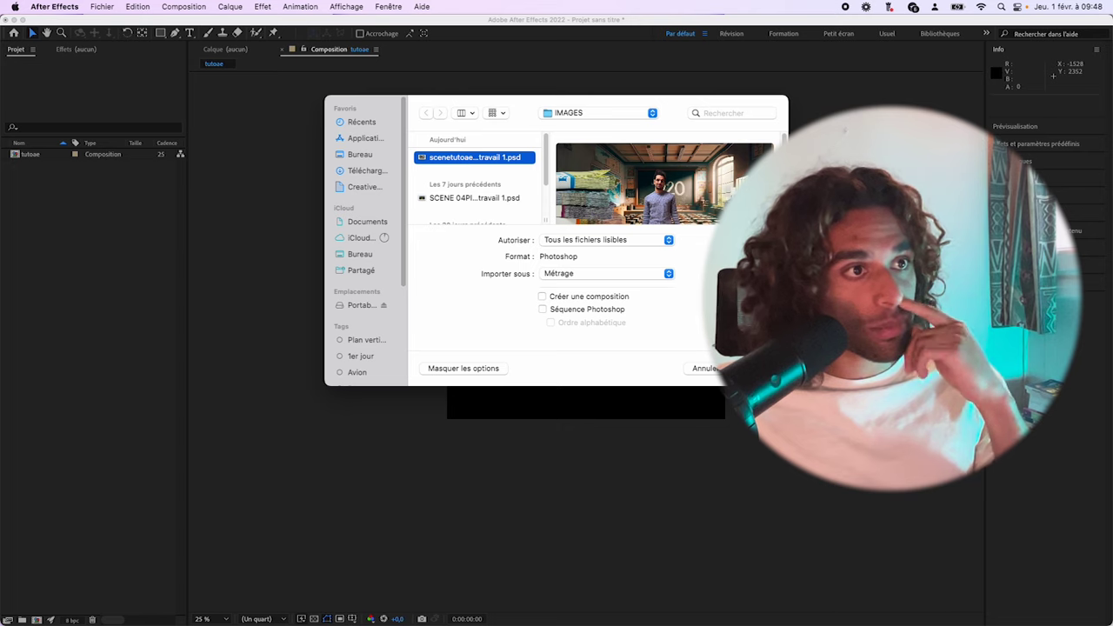
key("Return")
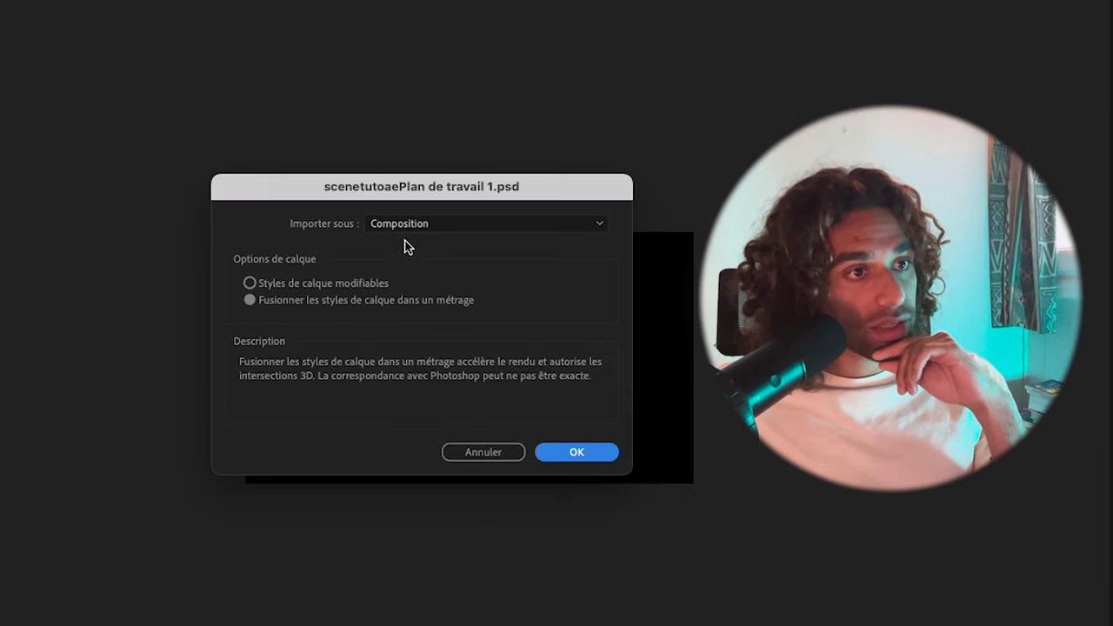
left_click(423, 227)
left_click(438, 275)
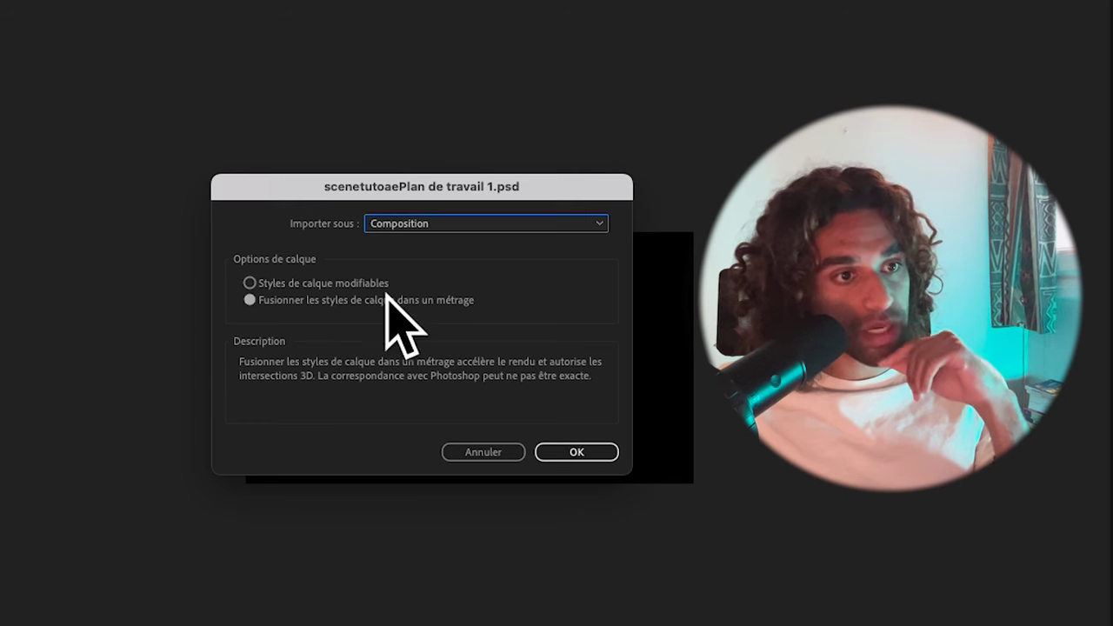
left_click(577, 453)
- Place the imported Photoshop layers in the tutoae composition and position the person layer at about 980, 562
left_click(52, 179)
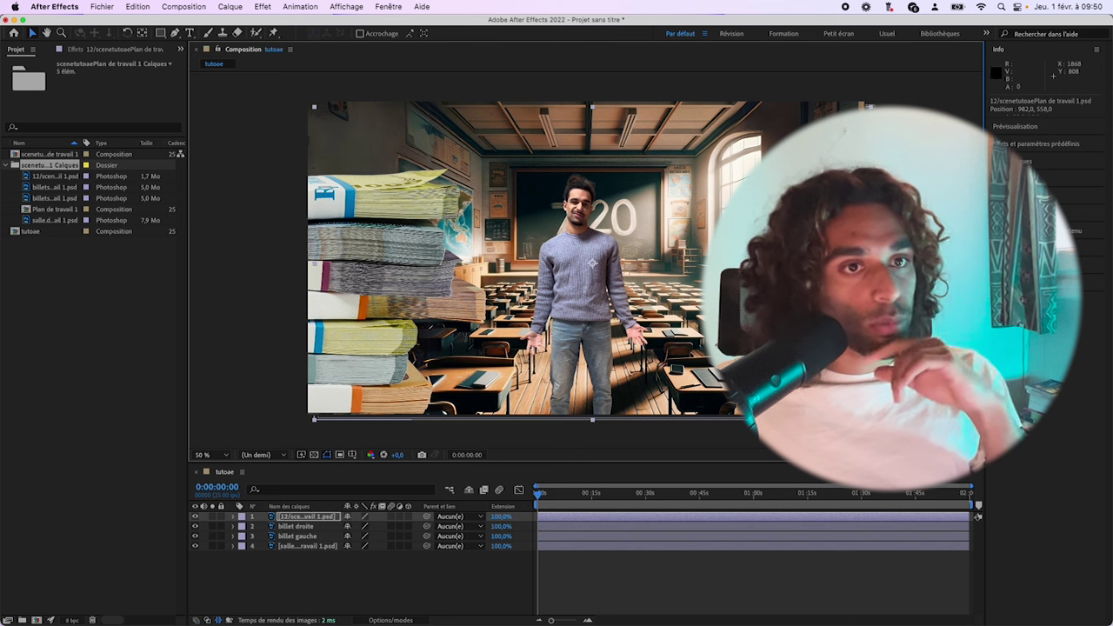
mouse_move(600, 303)
left_mouse_down()
mouse_move(602, 318)
mouse_move(599, 303)
left_mouse_up()
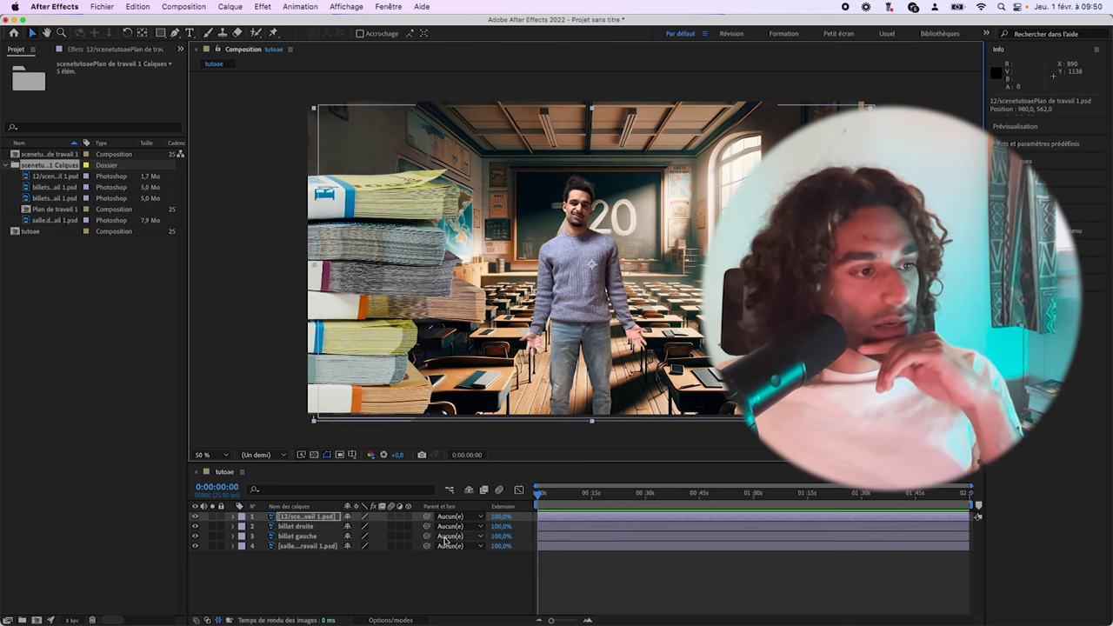
- Create a two-node camera in the tutoae composition with the 50 mm preset and an f-stop of 1.2
left_click(391, 581)
right_click(406, 575)
right_click(381, 563)
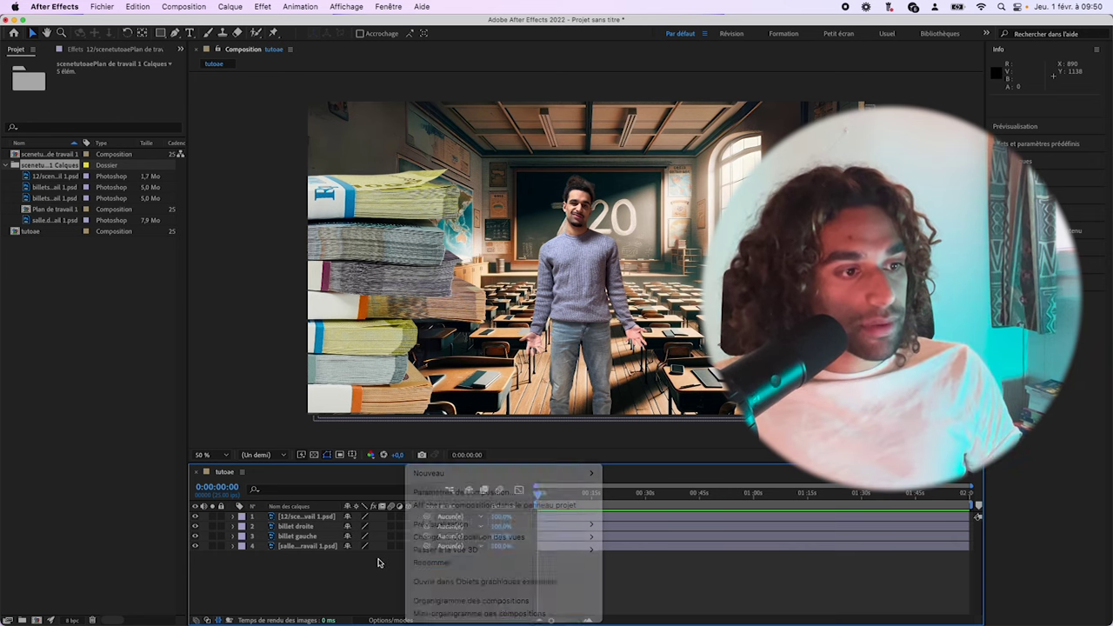
mouse_move(434, 475)
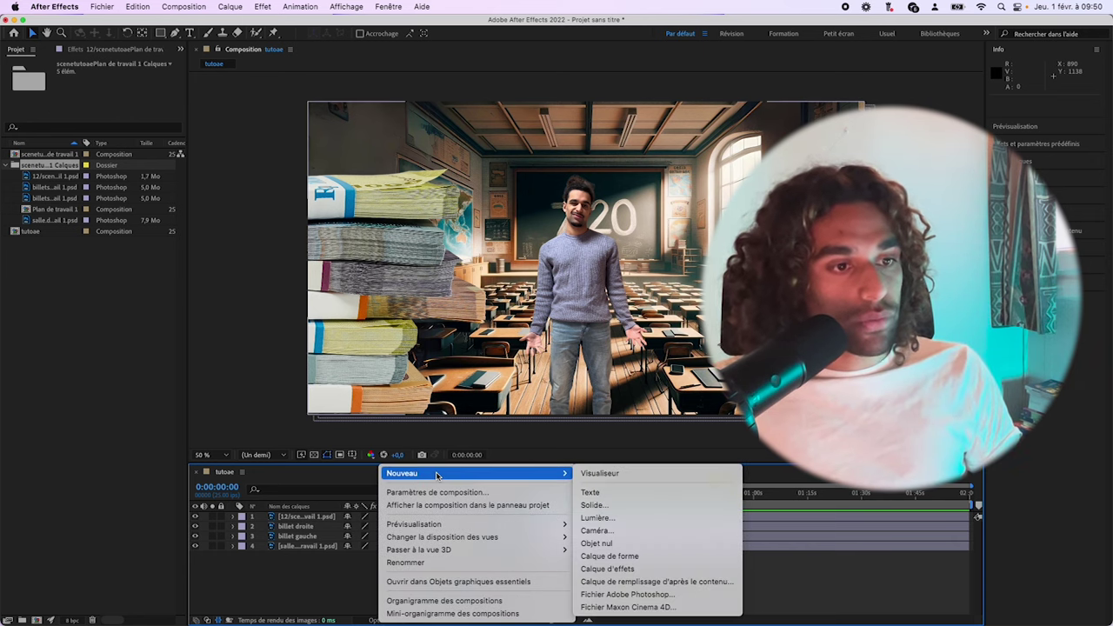
left_click(621, 531)
left_click(617, 240)
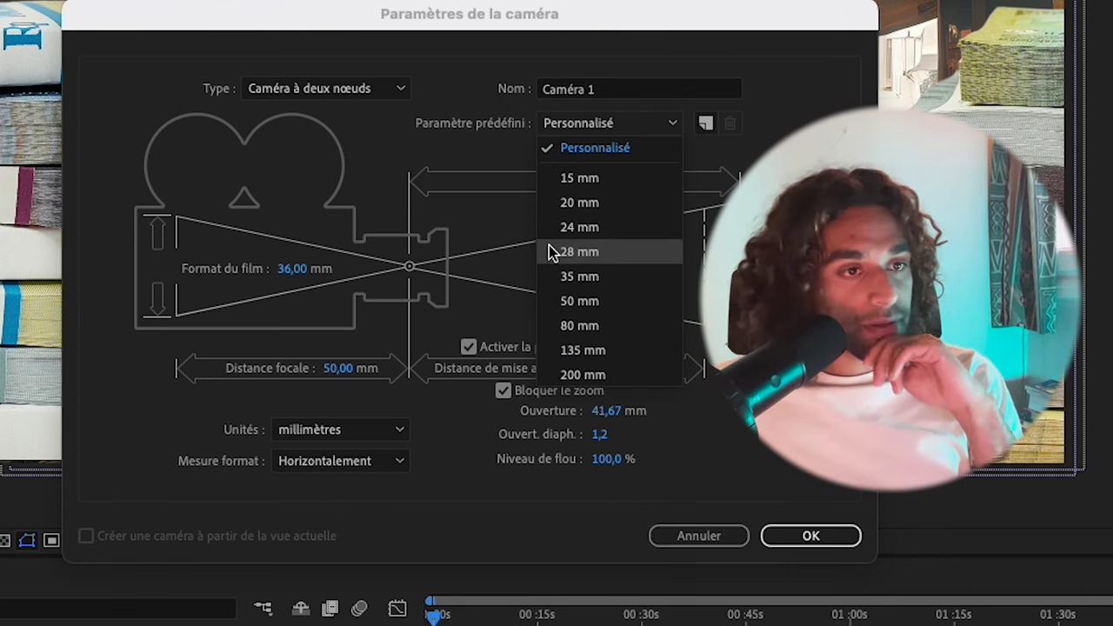
left_click(590, 302)
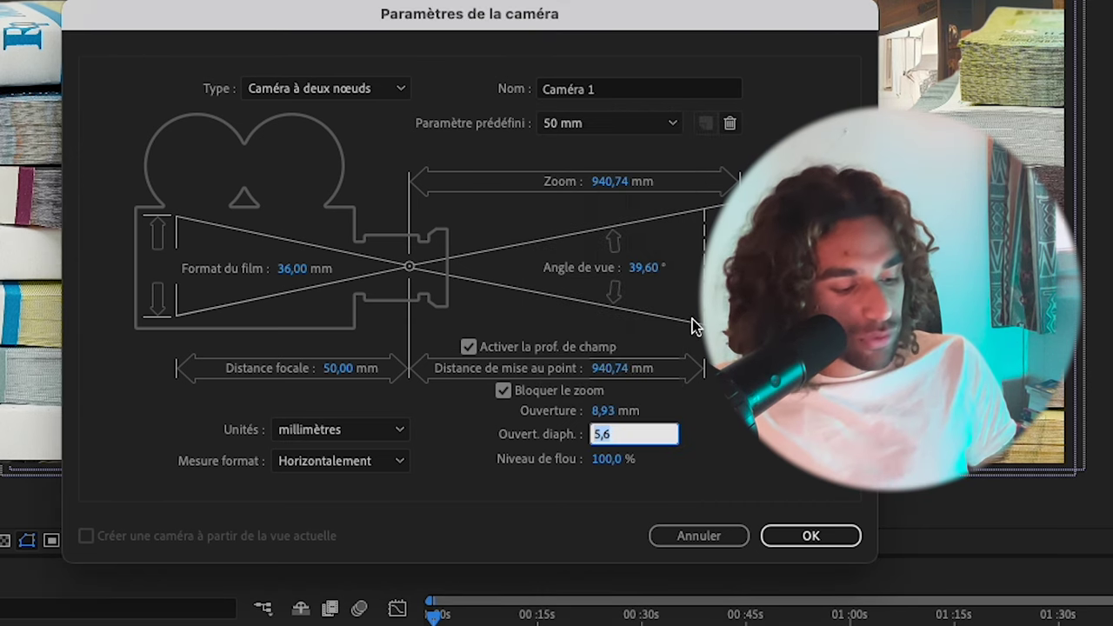
type("1.2")
key("Return")
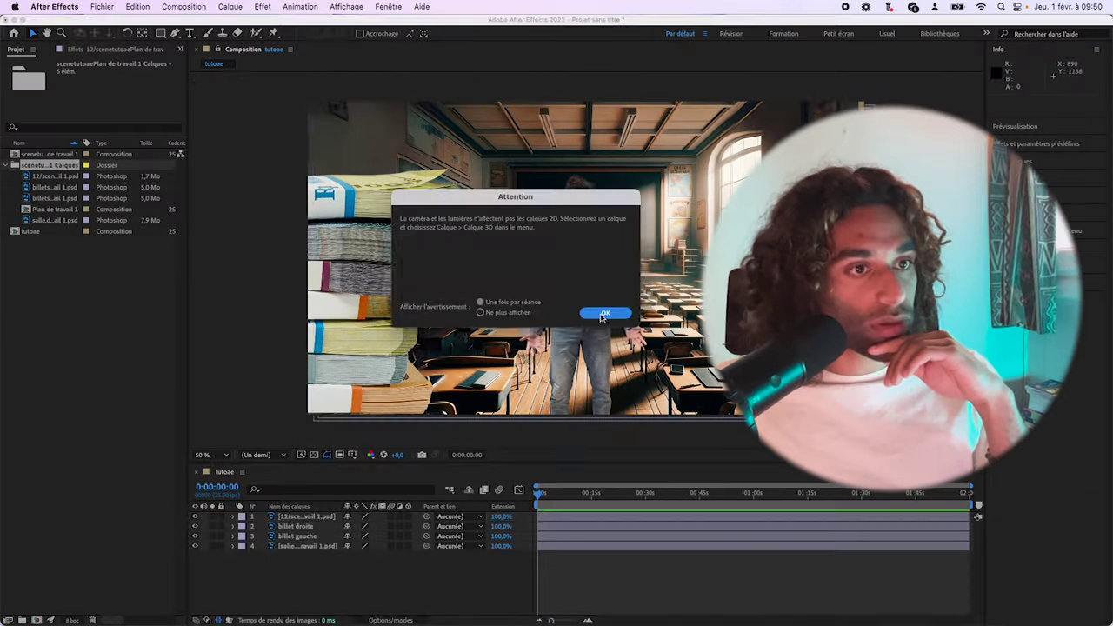
left_click(604, 314)
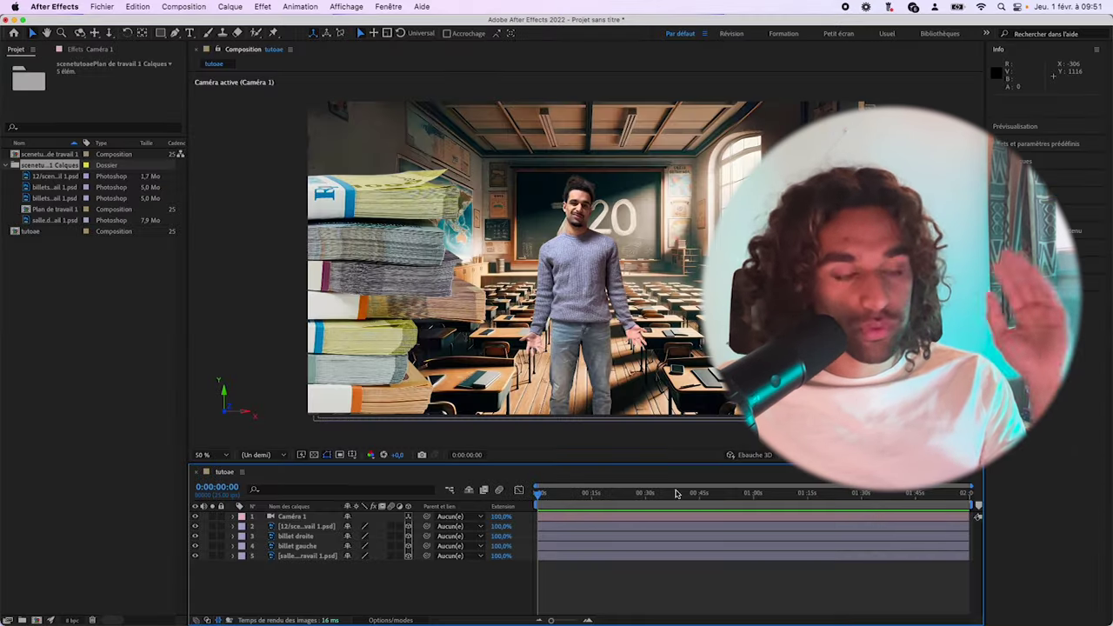
- Split the composition viewer into two views
left_click(840, 419)
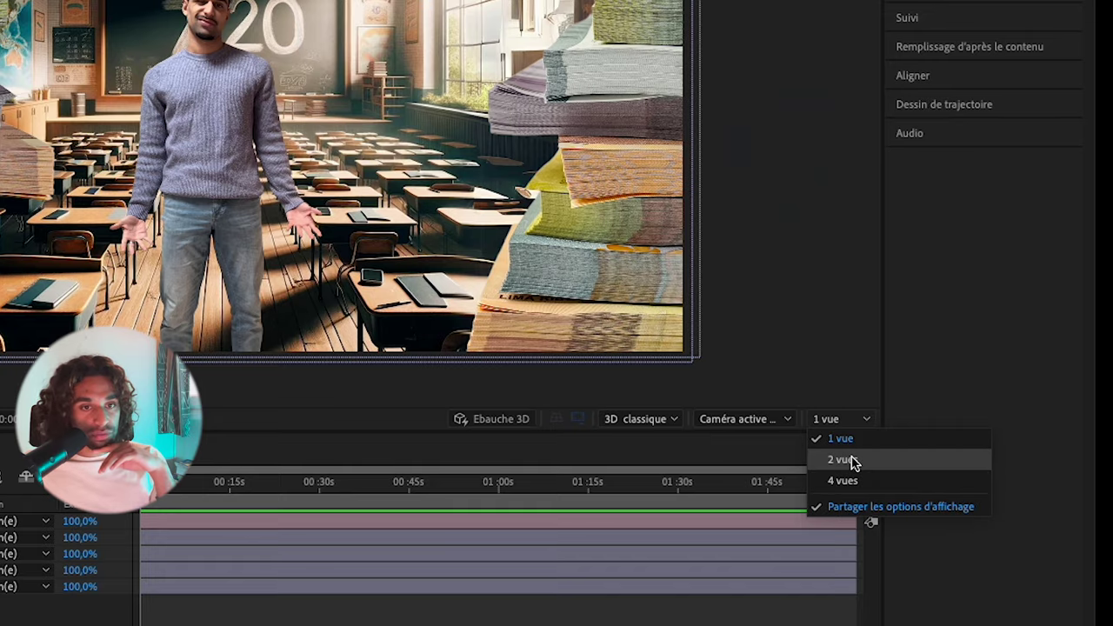
left_click(850, 461)
scroll(700, 372, "down", 2)
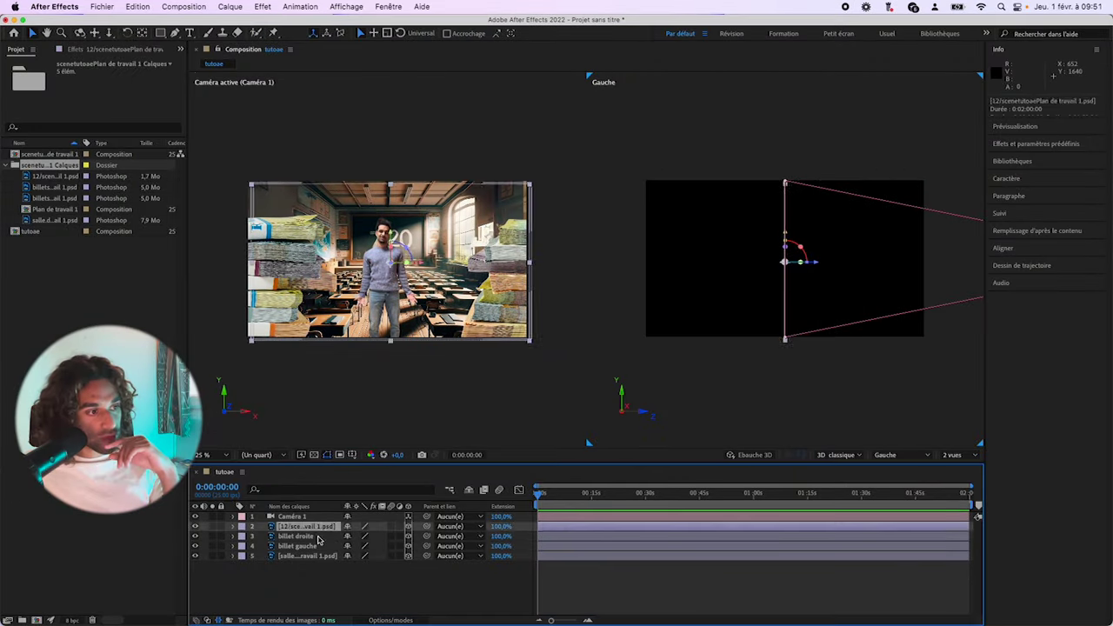
- Reveal the Position property of the billet droite layer and try to shift the layer's position
left_click(318, 539)
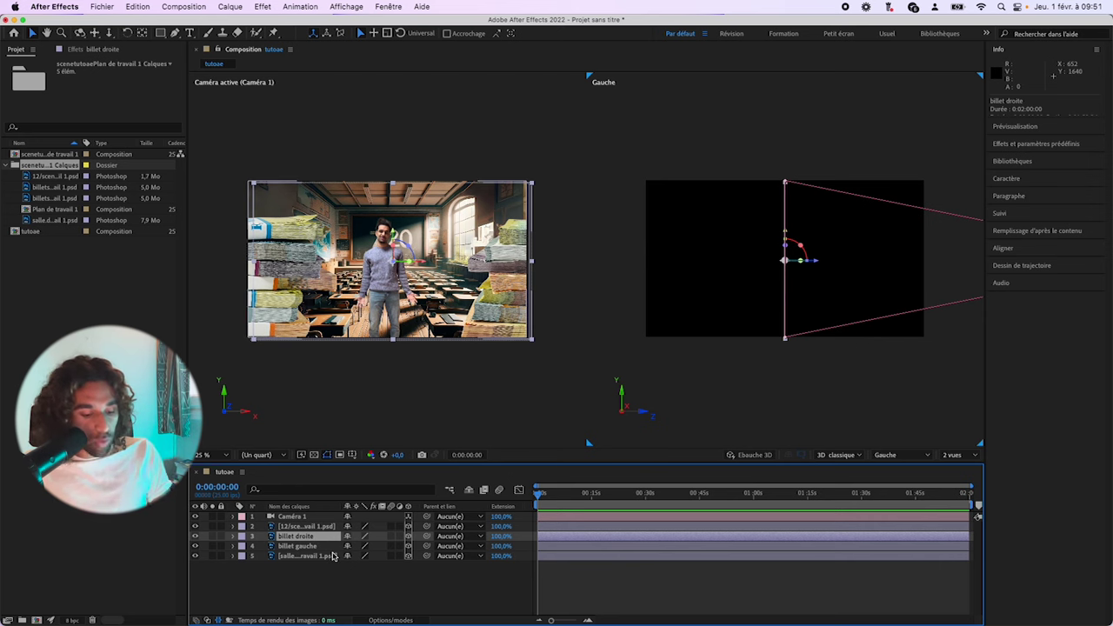
key("p")
left_click_drag(369, 548, 3, 602)
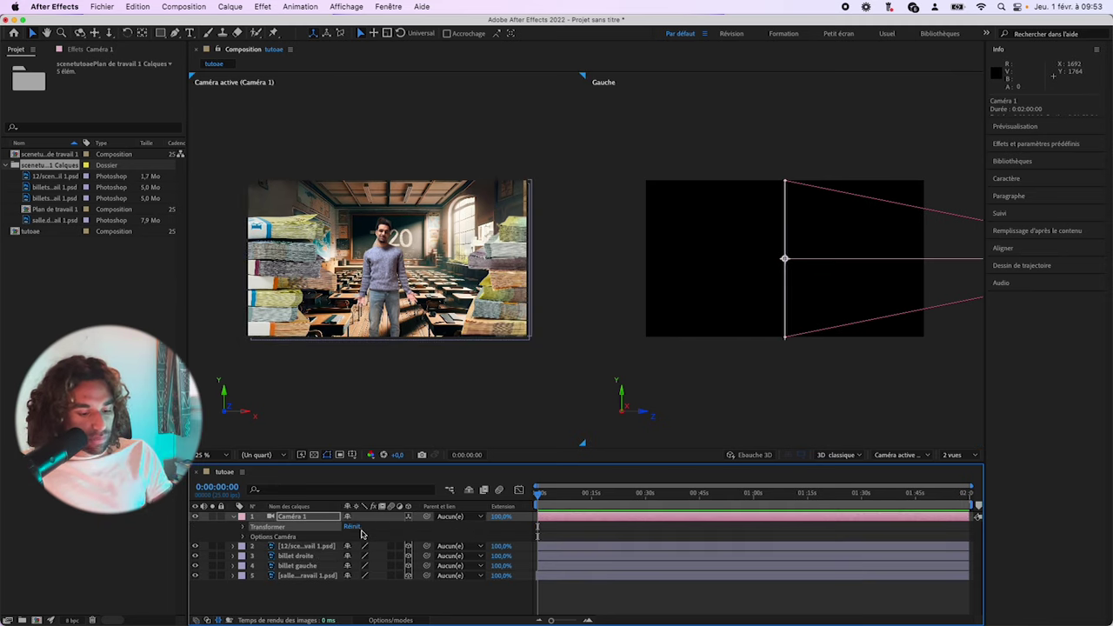
- Expand the camera's Position and camera options, and add a Focus Distance keyframe at 0:00:00:00
key("p")
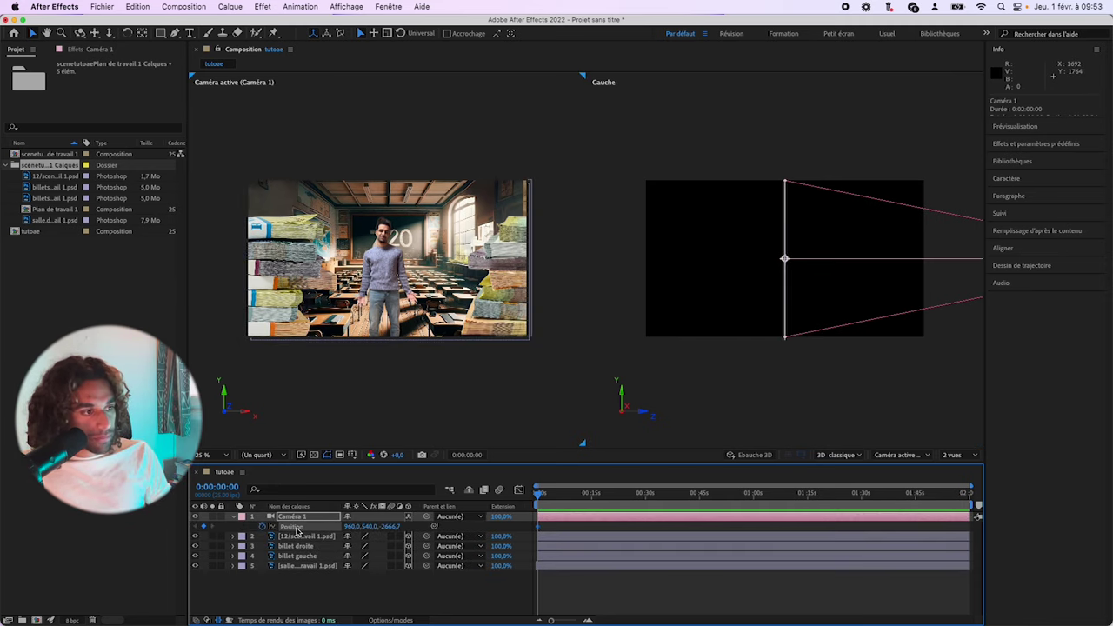
left_click(233, 519)
left_click(233, 517)
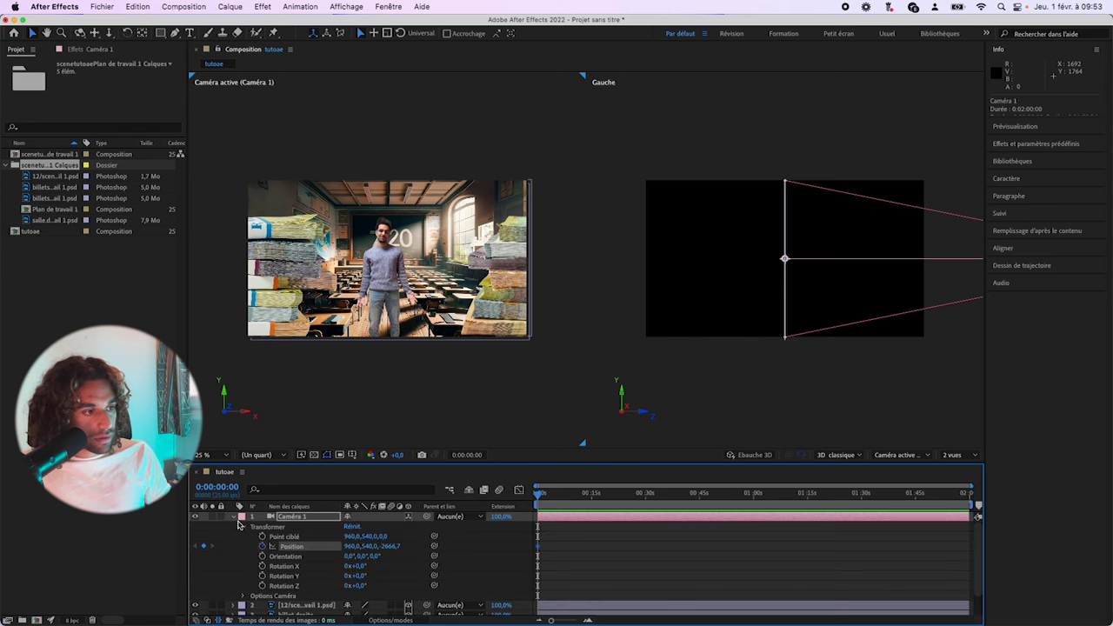
scroll(248, 557, "down", 1)
left_click(245, 572)
scroll(318, 572, "down", 5)
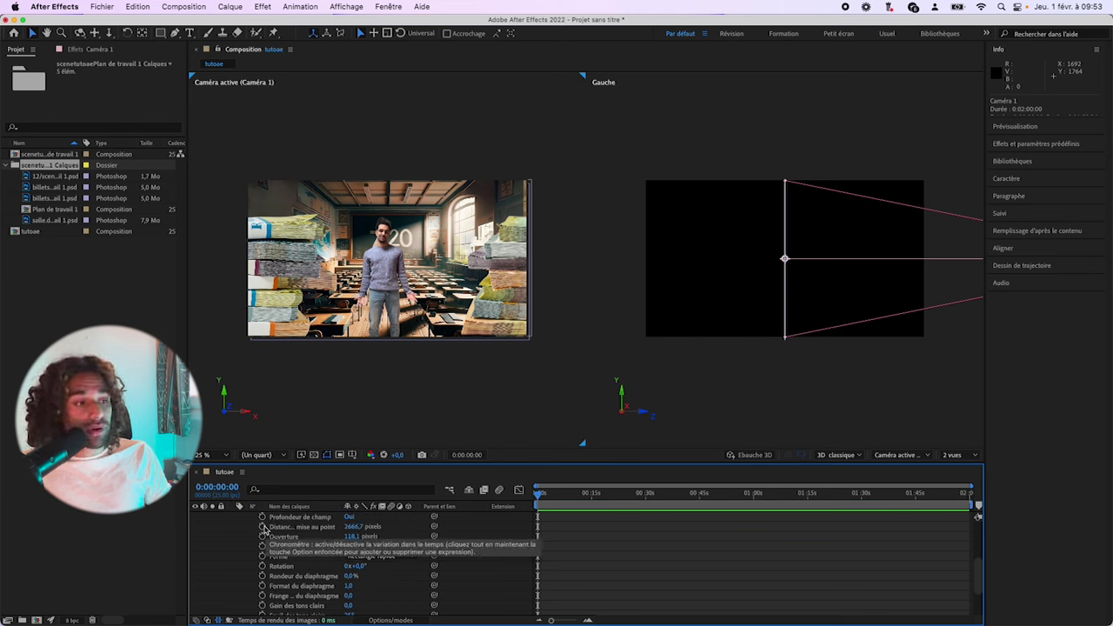
left_click(263, 527)
- Add a second camera Position keyframe at 0:00:19:08 with the camera pushed in Z close to the scene
left_click(607, 495)
scroll(607, 504, "up", 5)
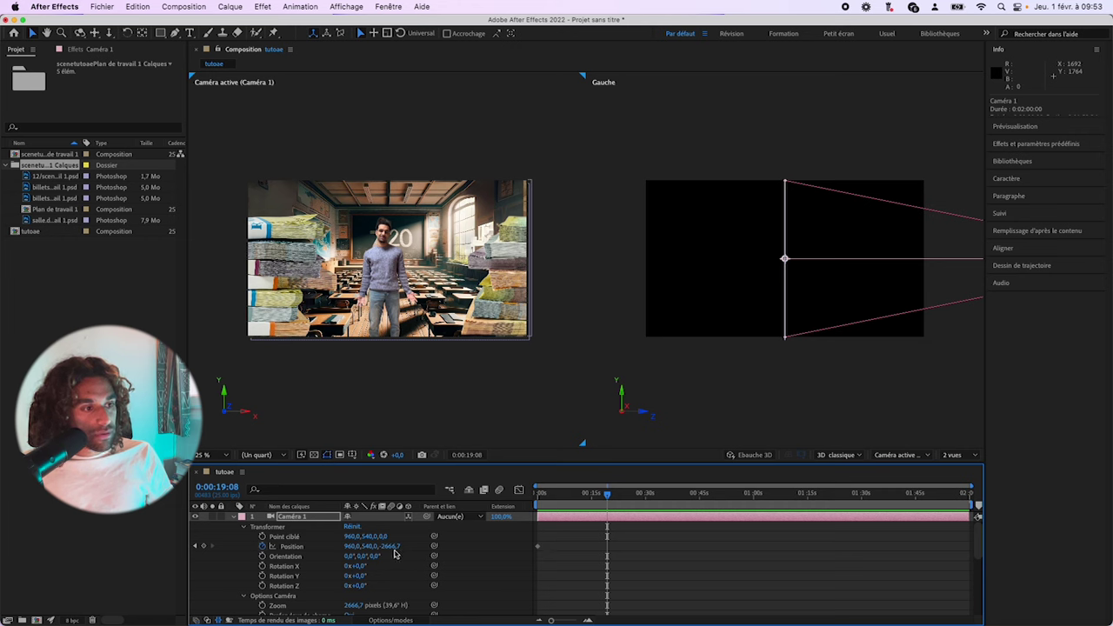
left_click_drag(389, 549, 593, 548)
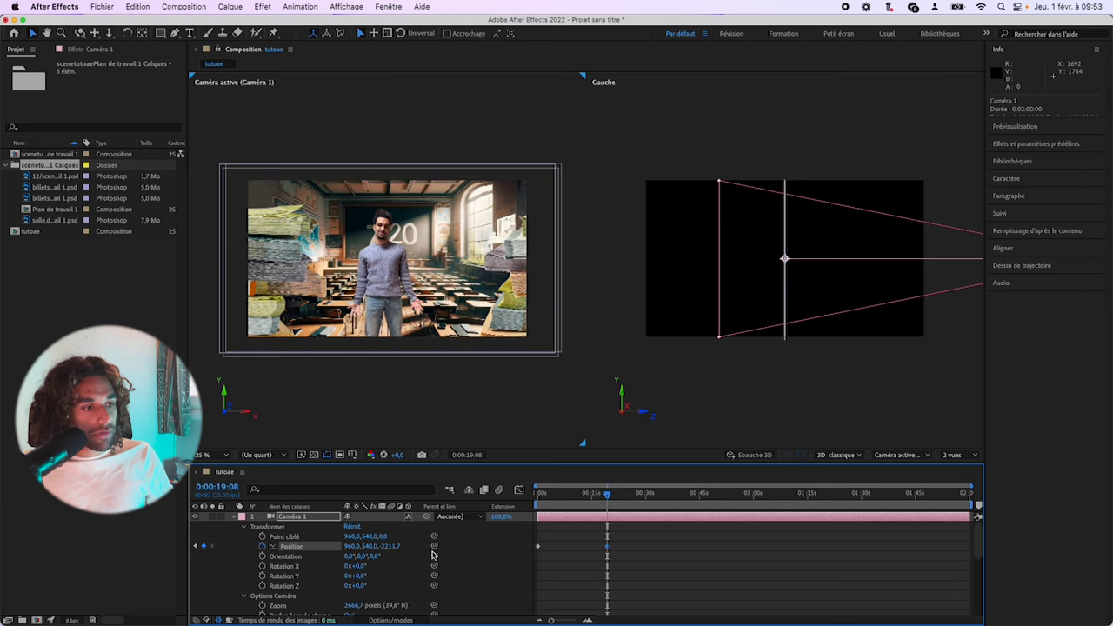
left_click_drag(388, 550, 587, 555)
left_click_drag(384, 553, 463, 549)
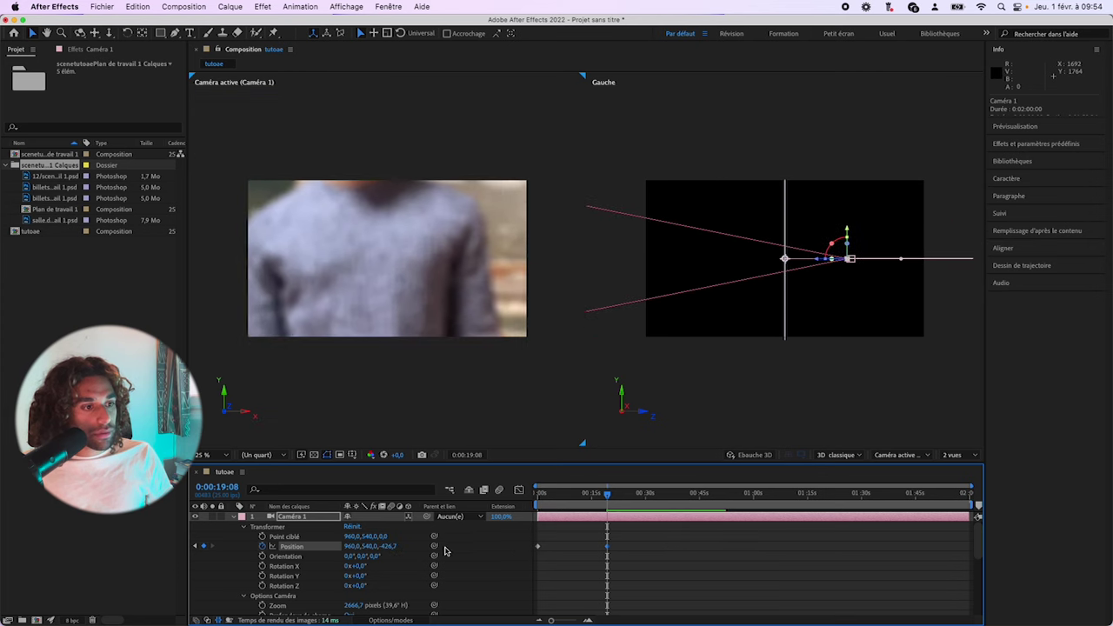
left_click_drag(389, 550, 226, 584)
- Hide the person and both billet layers so only the classroom background layer is displayed
scroll(202, 544, "down", 6)
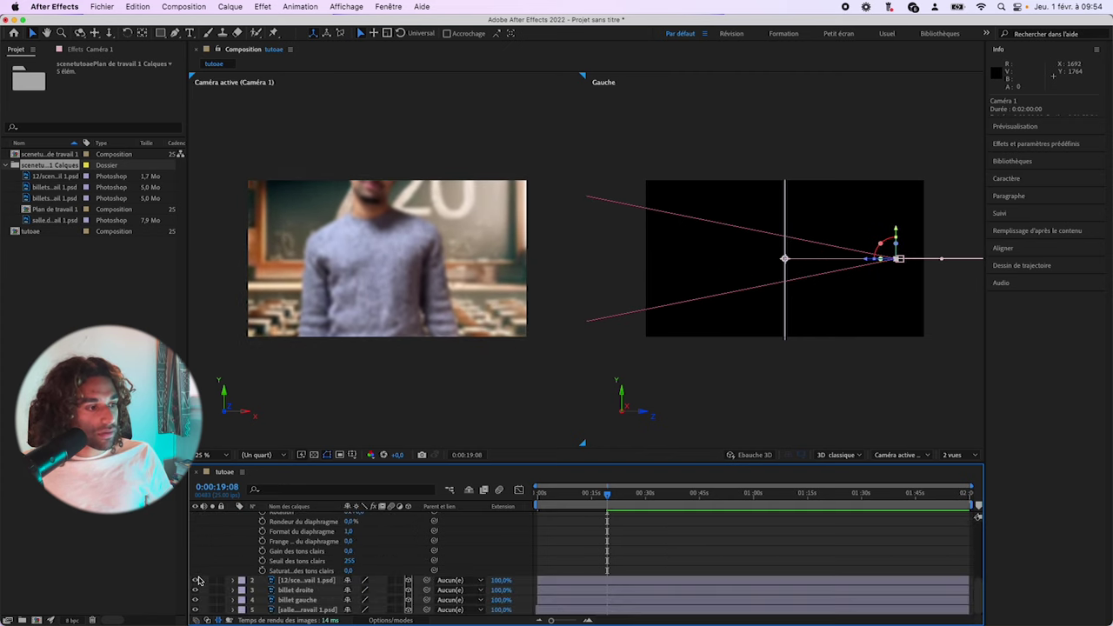
left_click(195, 581)
left_click(195, 610)
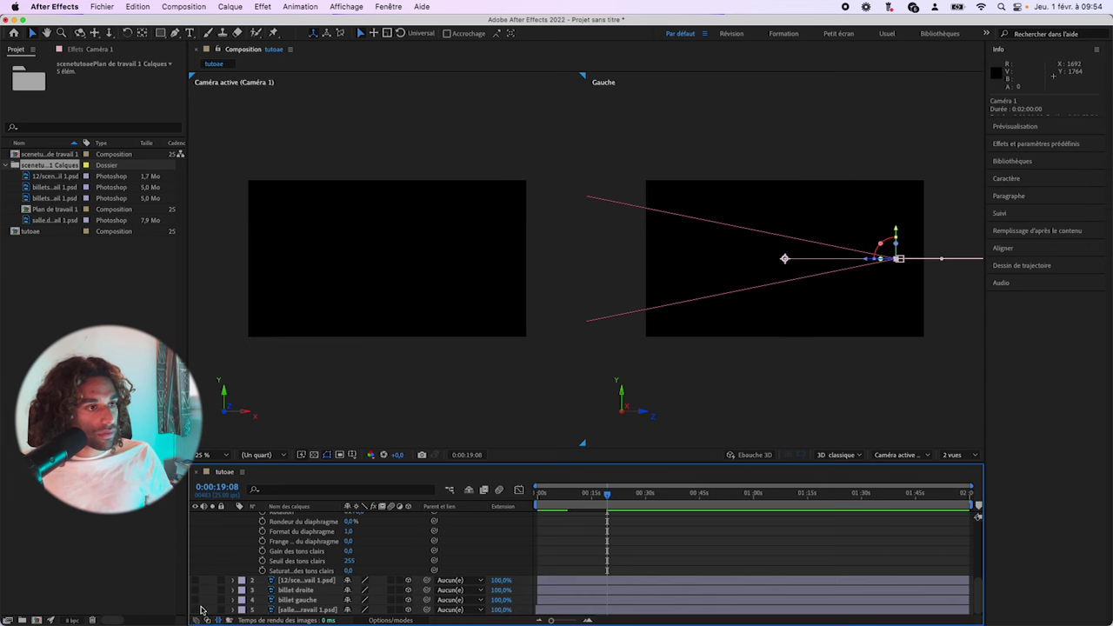
left_click(194, 610)
scroll(365, 557, "up", 5)
scroll(569, 541, "up", 3)
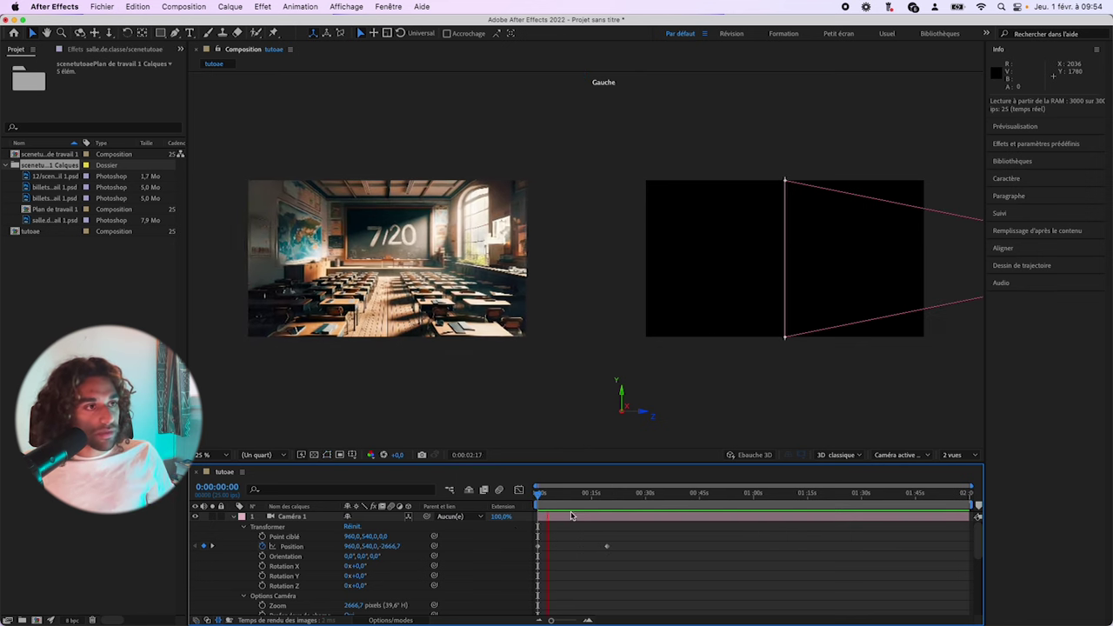
- Swap the order of the camera's two Position keyframes so the move starts close and pulls back
mouse_move(553, 495)
left_mouse_down()
mouse_move(597, 494)
mouse_move(566, 501)
left_mouse_up()
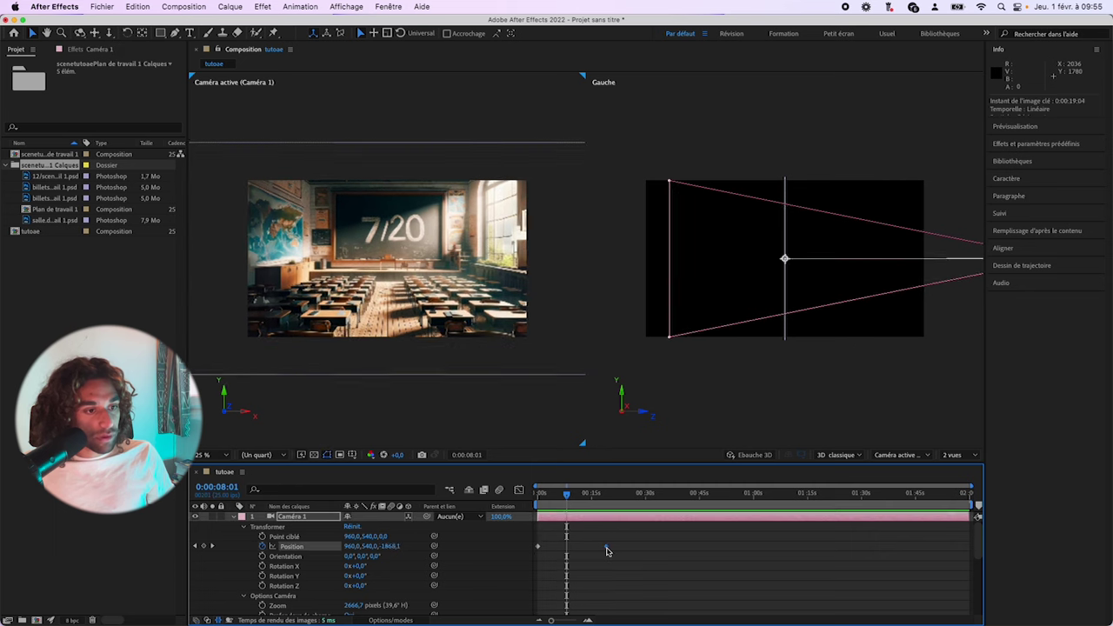
left_click_drag(608, 550, 554, 554)
key("space")
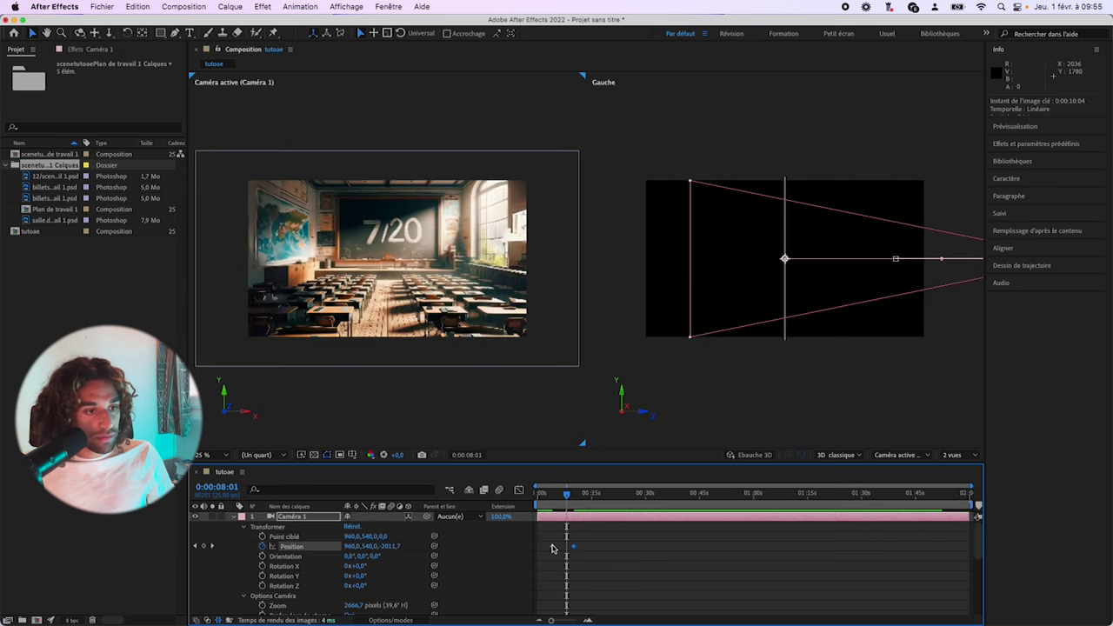
key("space")
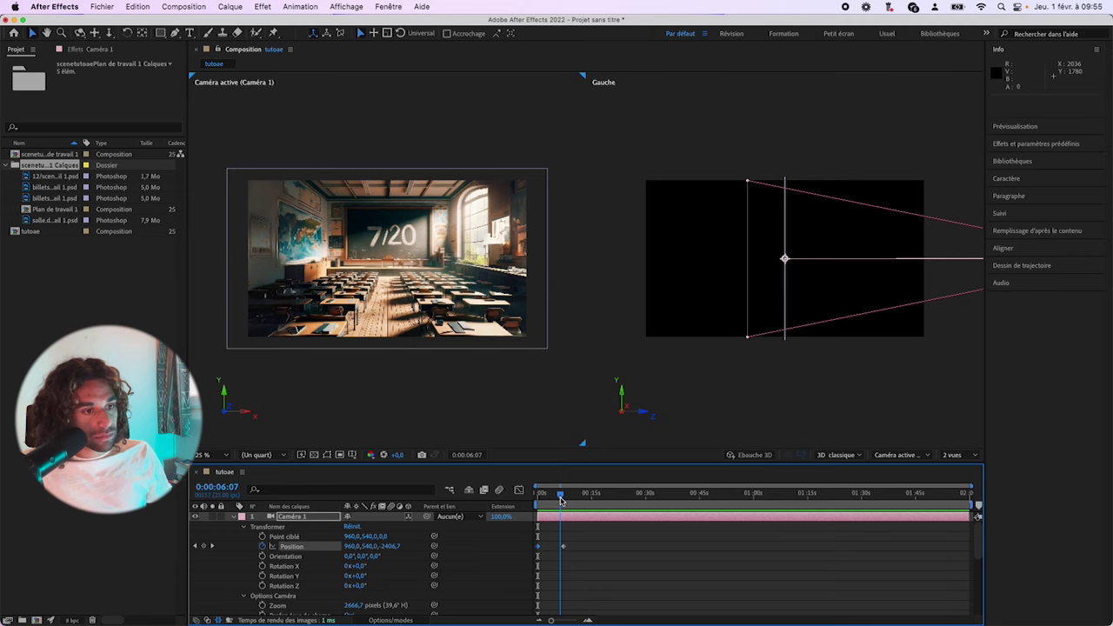
- Shorten the camera move so its Position keyframes sit at 0:00:00:00 and 0:00:01:22, and preview it
left_click_drag(936, 488, 615, 493)
left_click_drag(681, 544, 568, 550)
left_click_drag(676, 552, 573, 553)
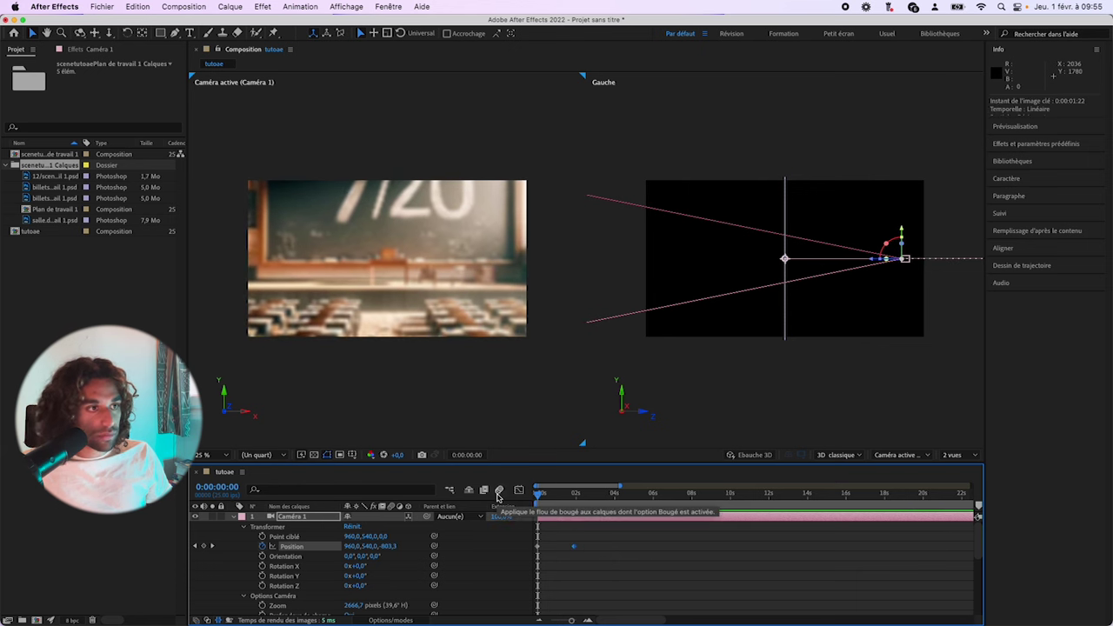
key("space")
key("space")
- Show the person layer again and preview the camera pull-back with it
scroll(579, 554, "down", 5)
left_click(194, 581)
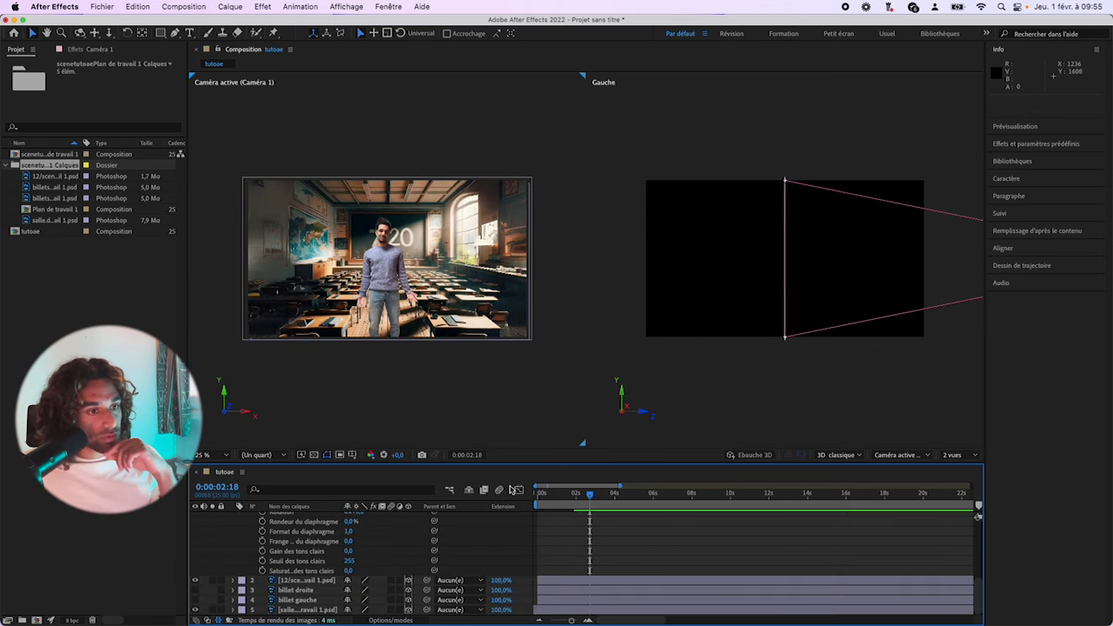
scroll(559, 500, "up", 4)
left_click_drag(559, 499, 475, 506)
key("space")
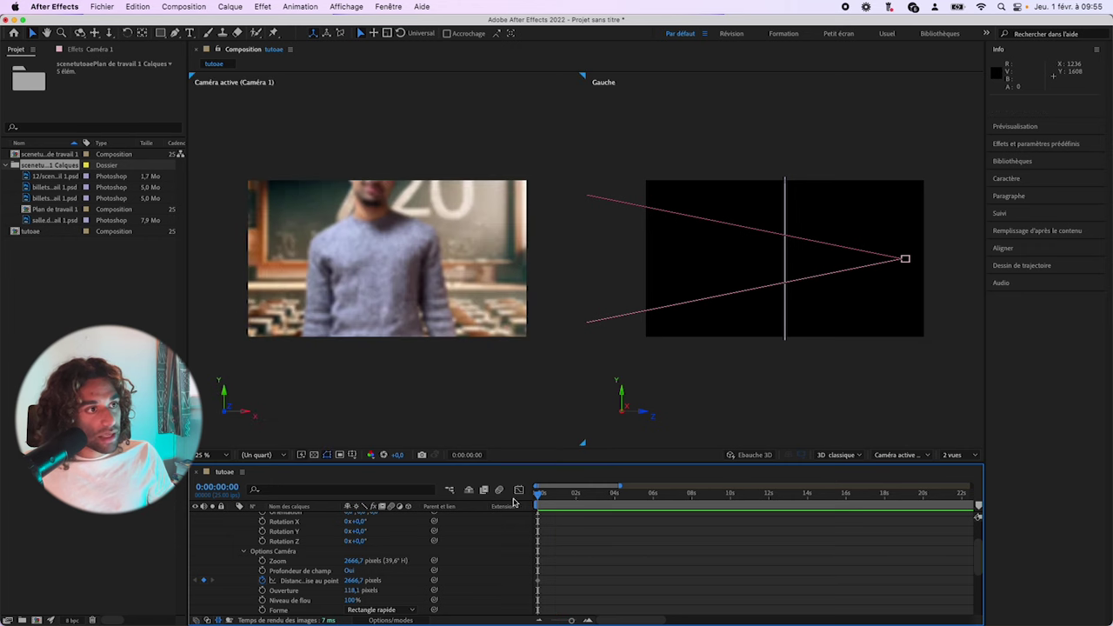
left_click(565, 503)
scroll(565, 504, "down", 3)
key("space")
key("space")
scroll(504, 513, "down", 3)
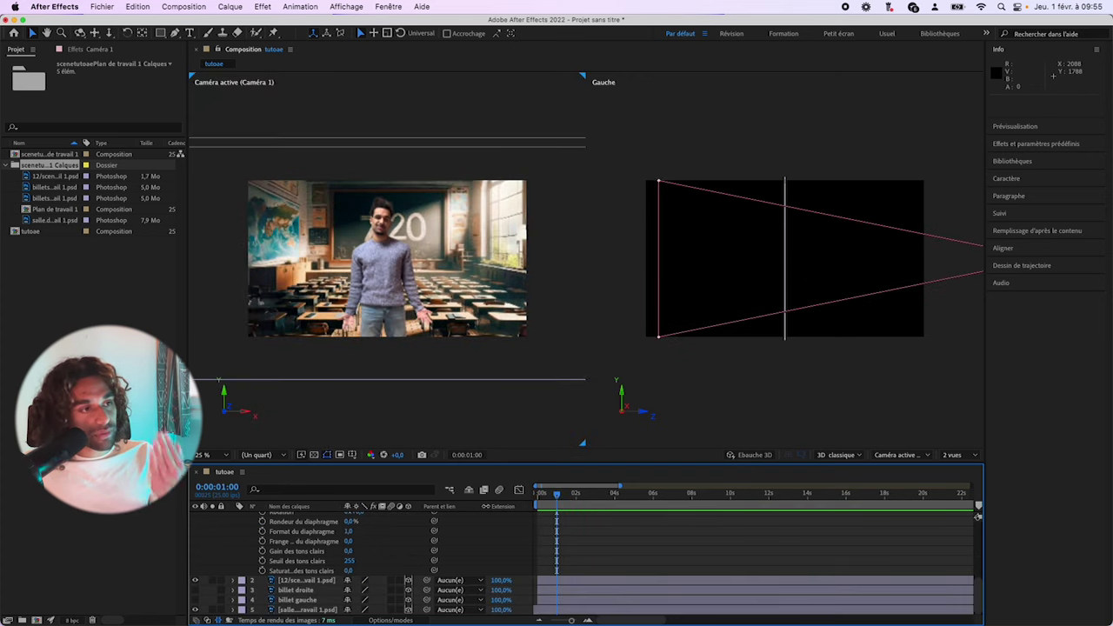
left_click(252, 611)
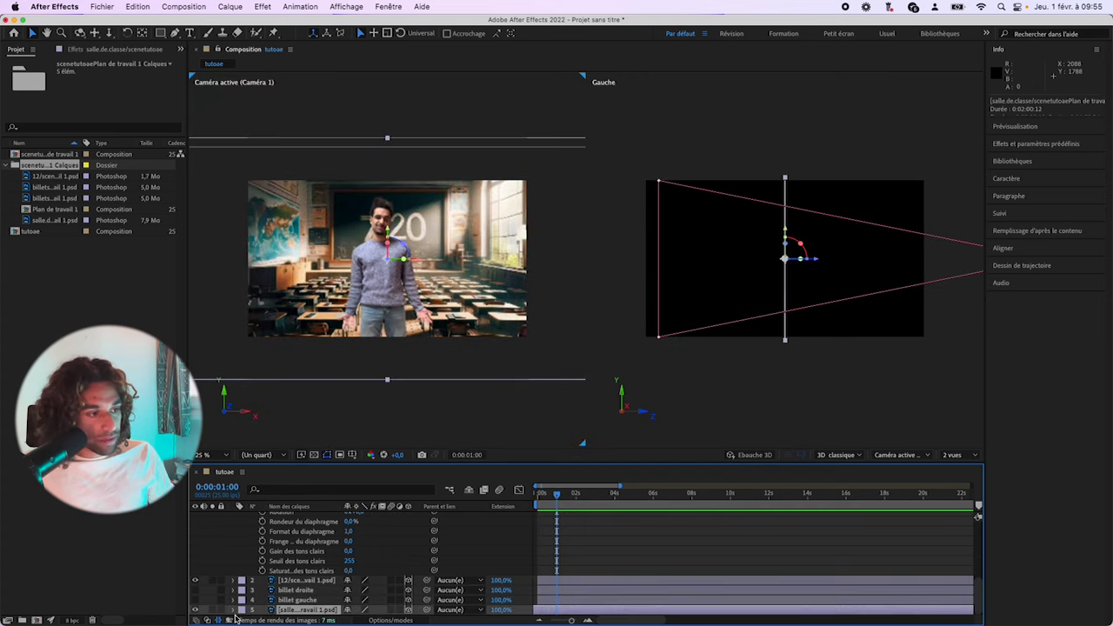
key("p")
scroll(292, 600, "up", 1)
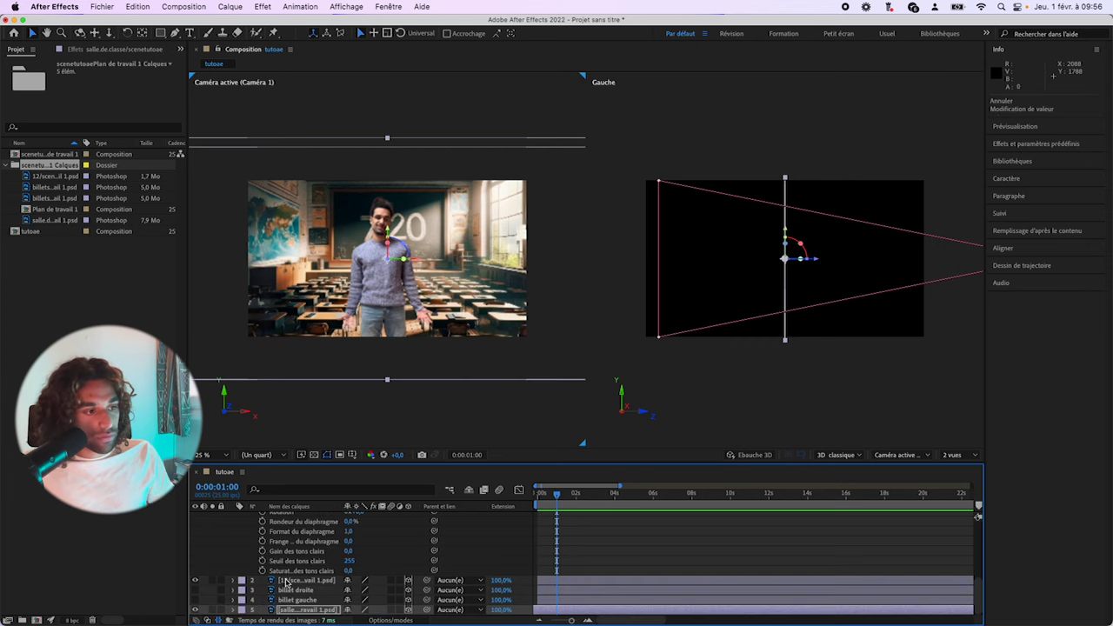
- Move the person layer toward the camera to a Z position of -538 and scale it to 63%
left_click(287, 581)
key("p")
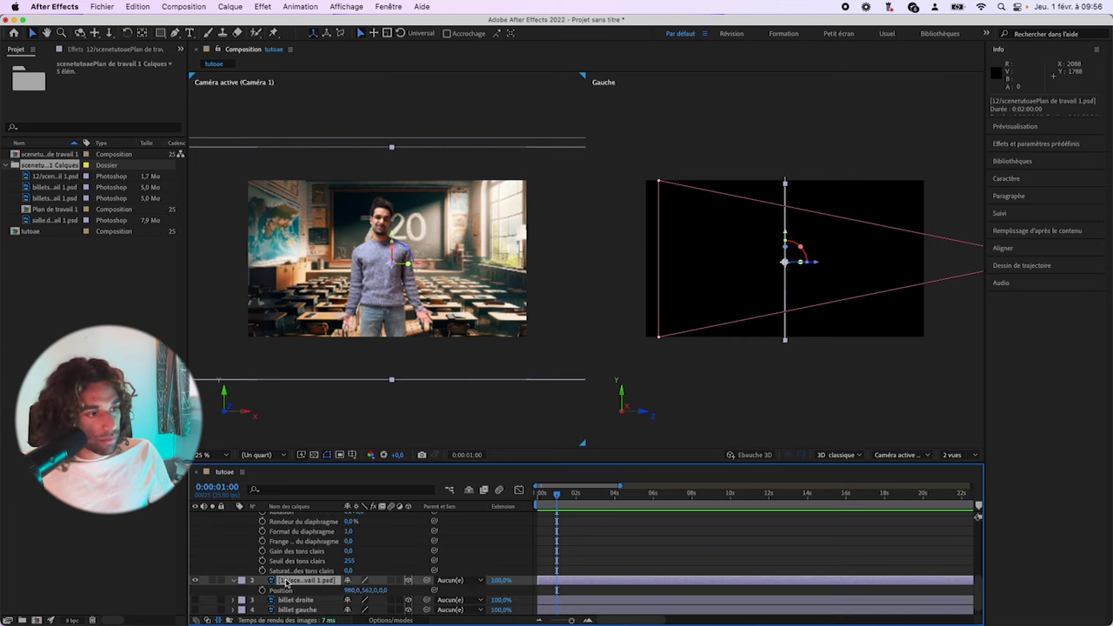
left_click_drag(383, 592, 331, 593)
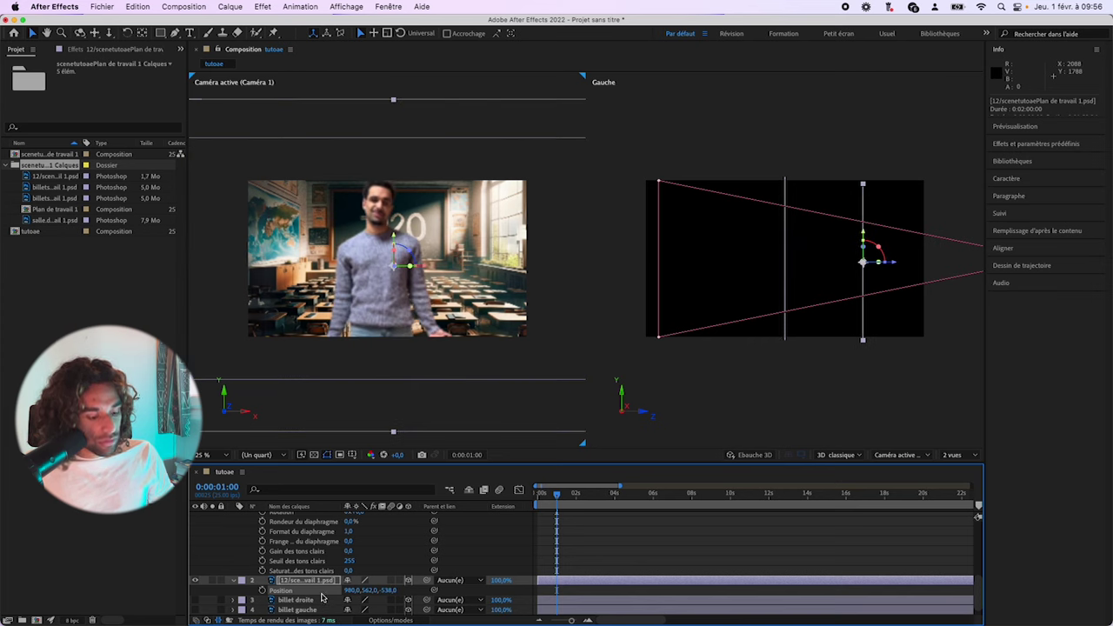
left_click(318, 583)
left_click_drag(395, 592, 376, 593)
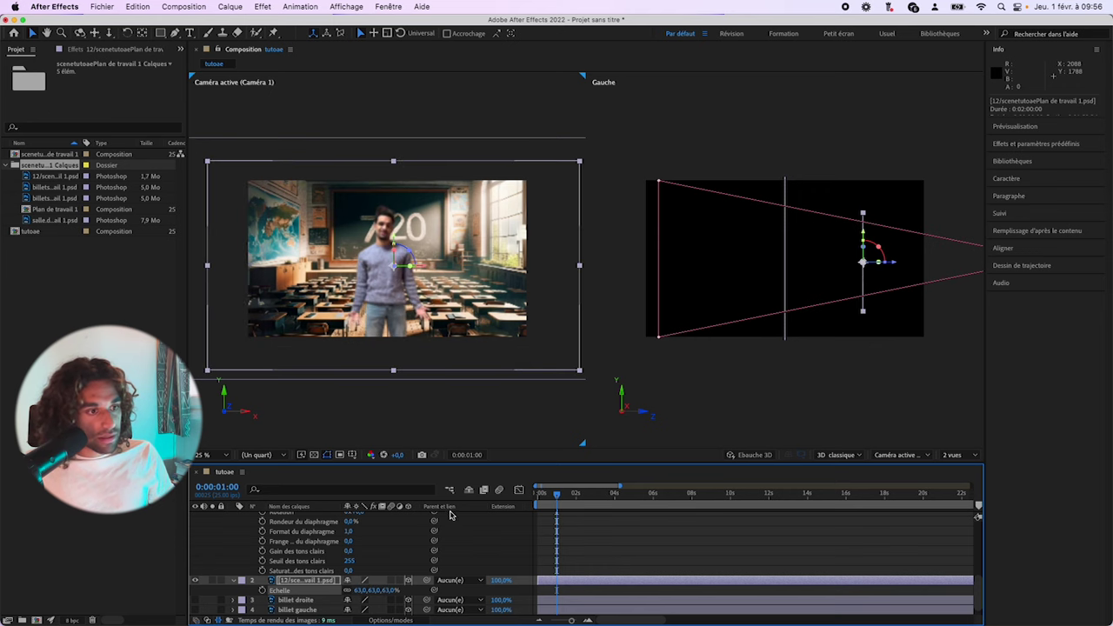
key("space")
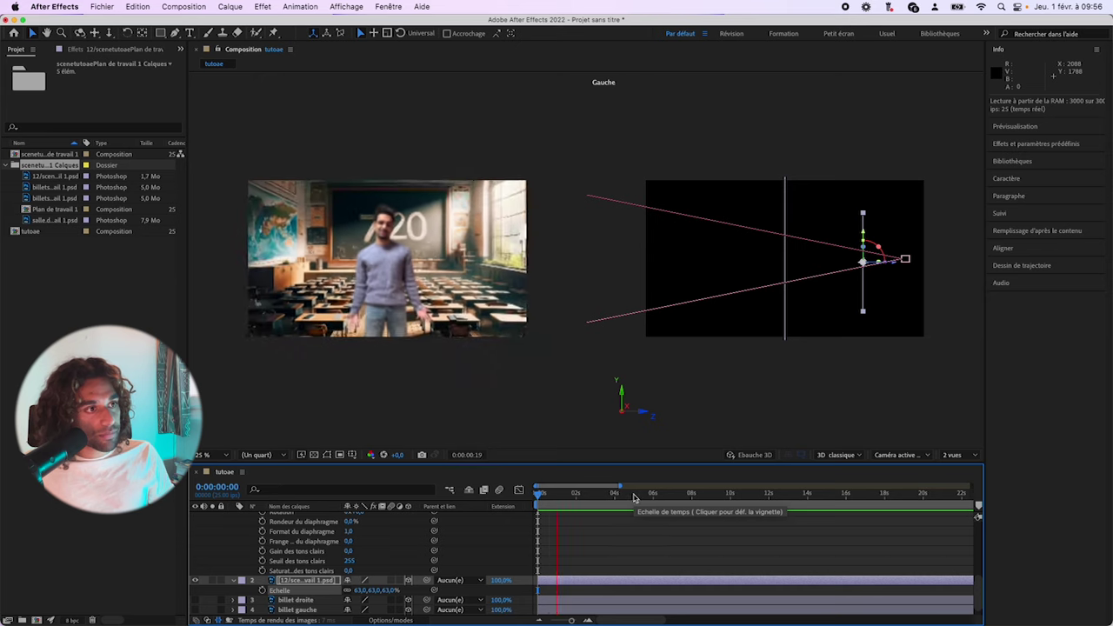
key("space")
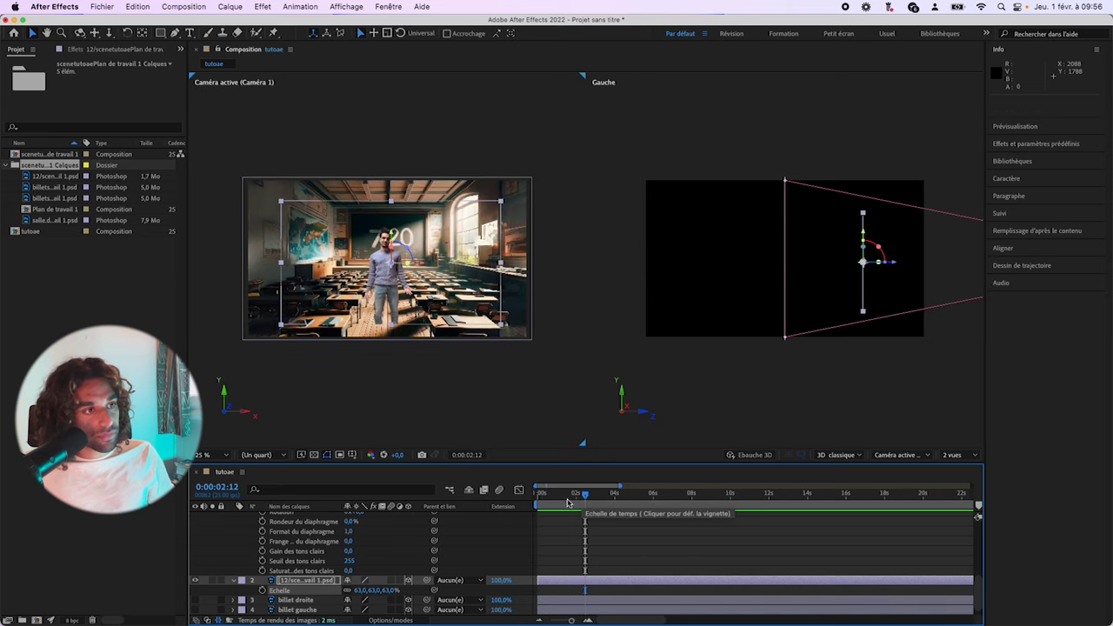
- Move the person layer further toward the camera along Z, judging it at 0:00:02:00, and preview the animation
left_click(575, 498)
scroll(442, 543, "down", 1)
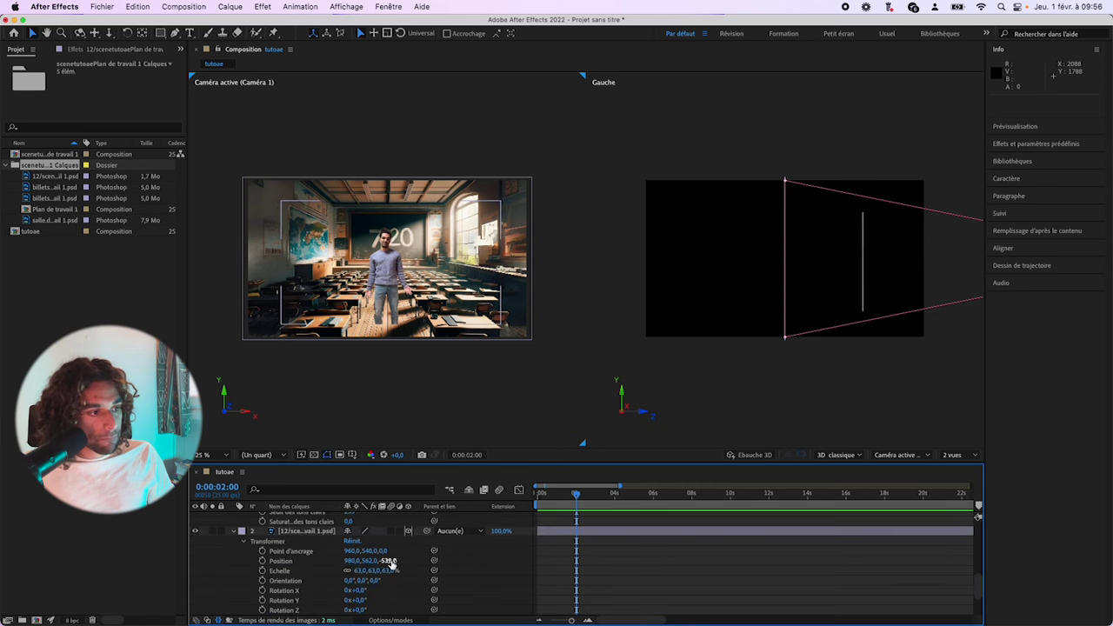
left_click_drag(392, 563, 509, 554)
left_click(539, 502)
key("space")
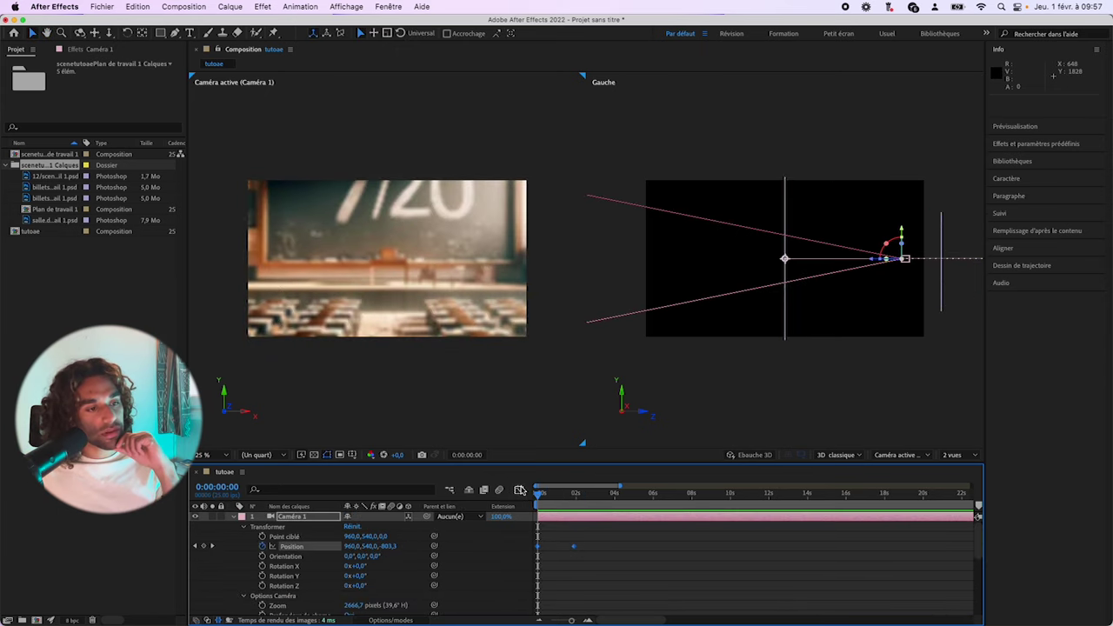
- Apply Easy Ease to both camera Position keyframes in the graph editor and preview the smoothed move
left_click(520, 490)
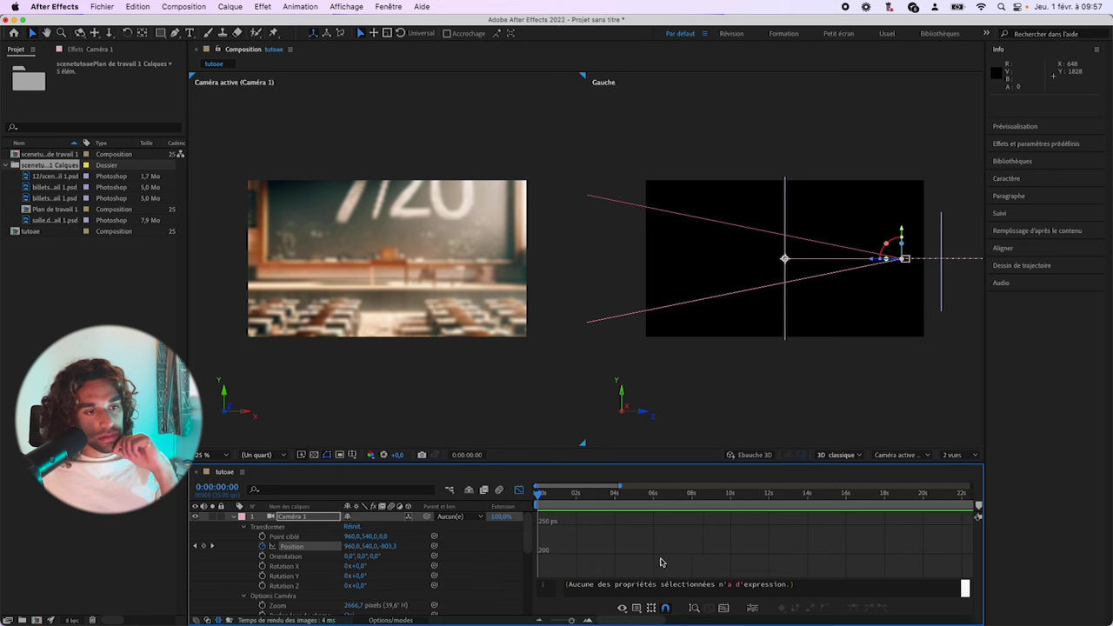
left_click(722, 609)
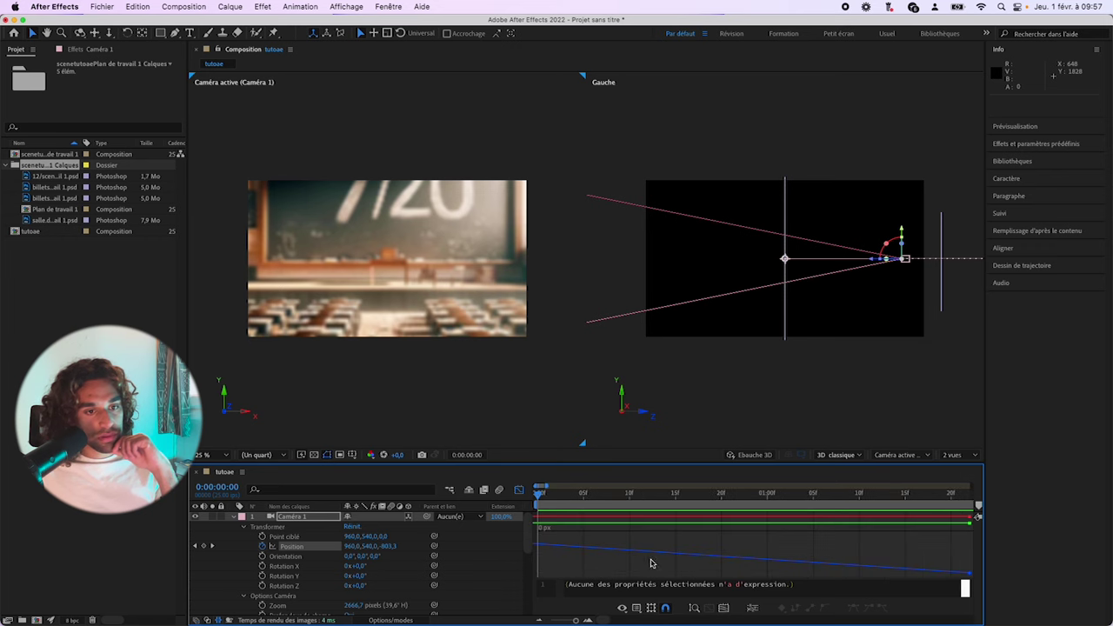
left_click_drag(584, 470, 583, 383)
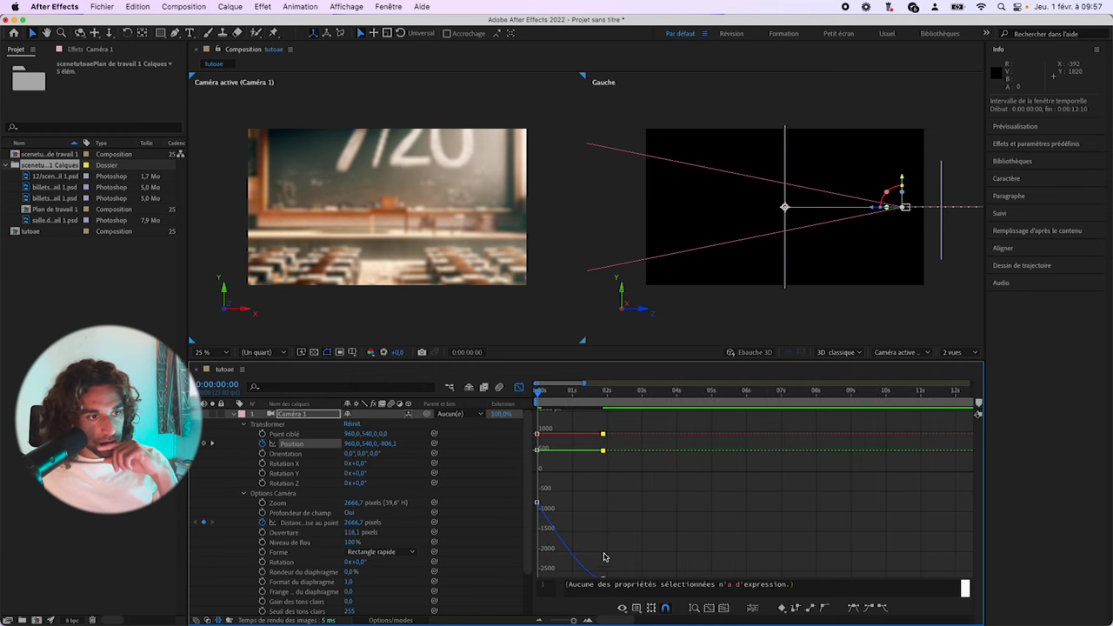
left_click_drag(658, 560, 530, 422)
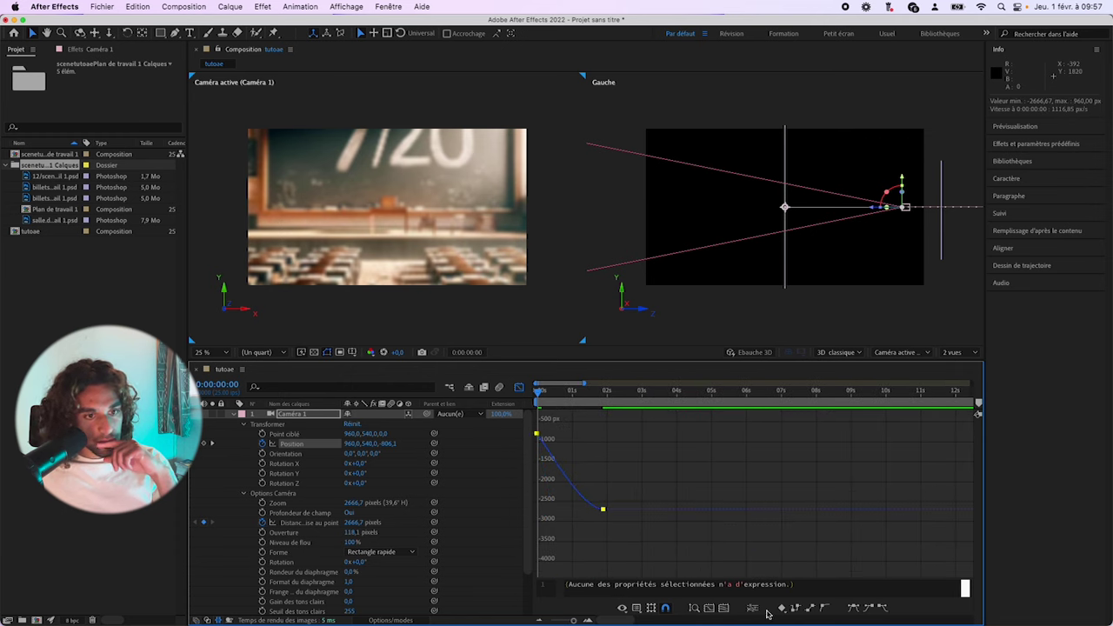
left_click(853, 608)
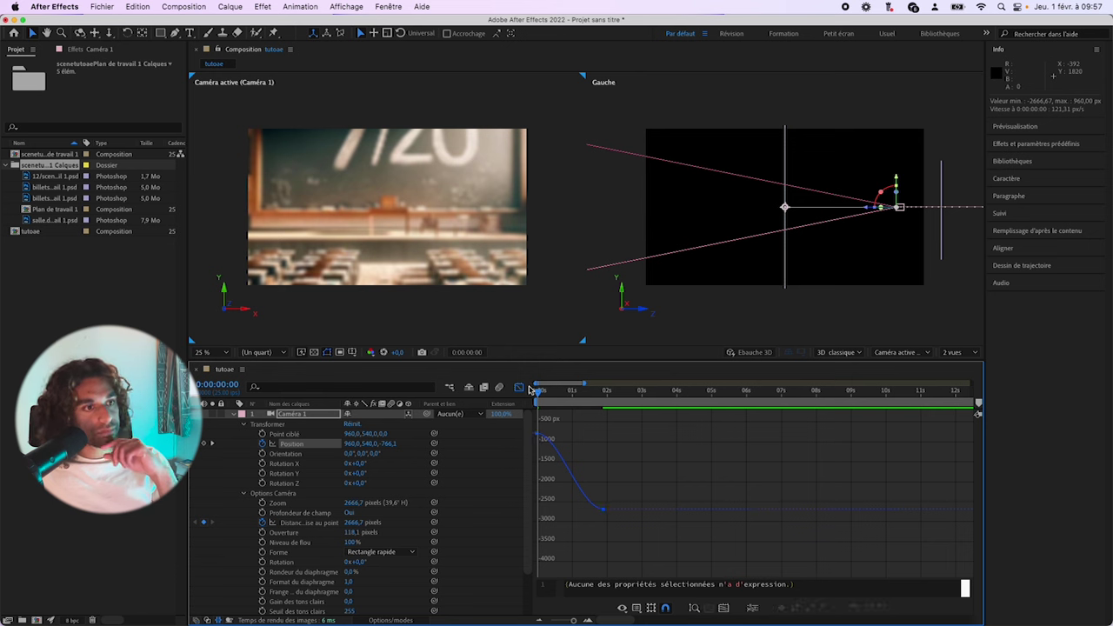
key("space")
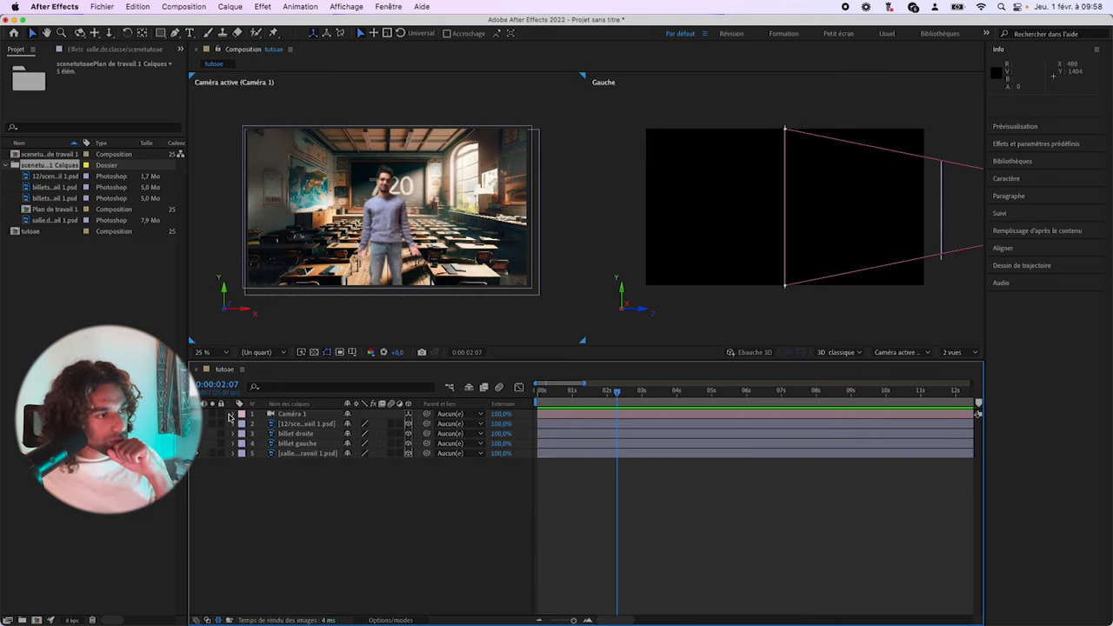
- Add a Focus Distance keyframe at 0:00:01:22 with a shorter distance that focuses on the person, and preview it
left_click(233, 415)
scroll(349, 470, "down", 1)
left_click_drag(600, 392, 603, 394)
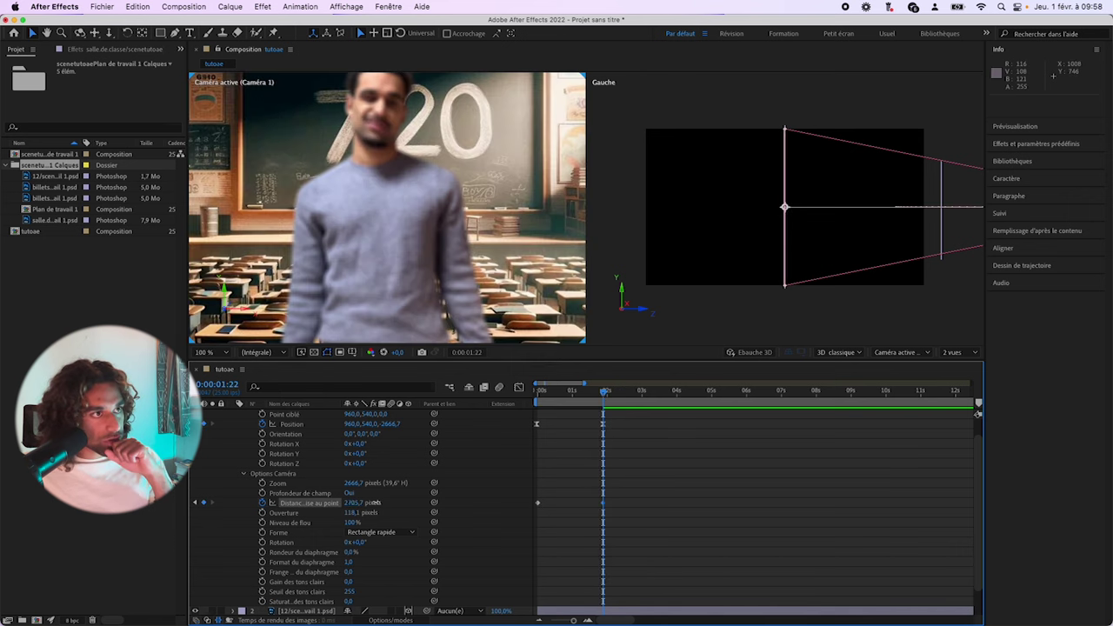
left_click_drag(352, 503, 2, 523)
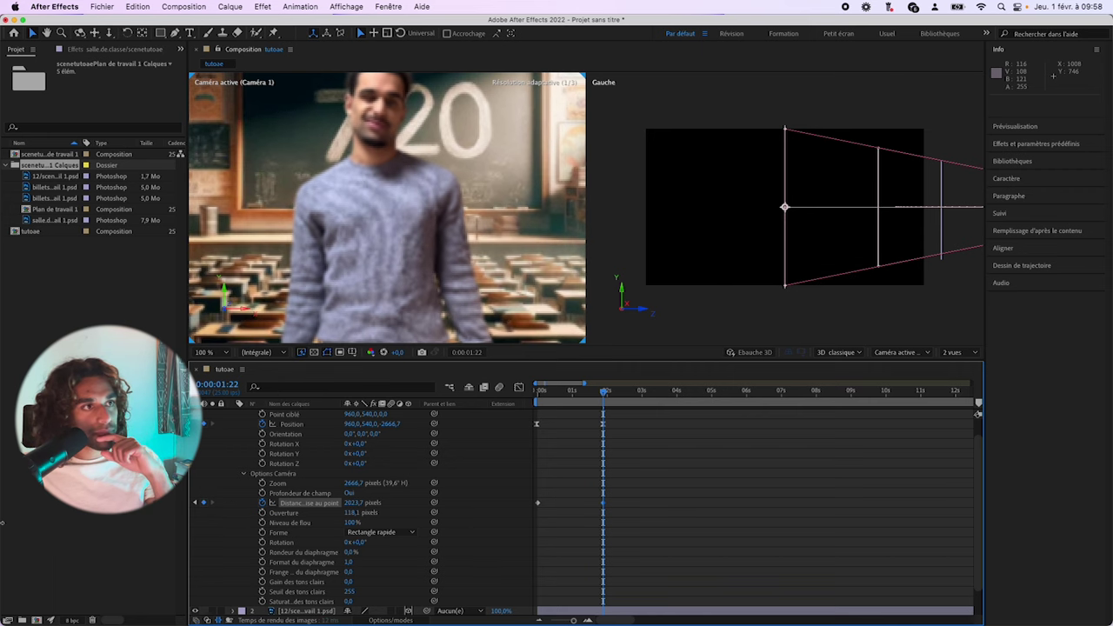
left_click_drag(357, 505, 146, 515)
key("space")
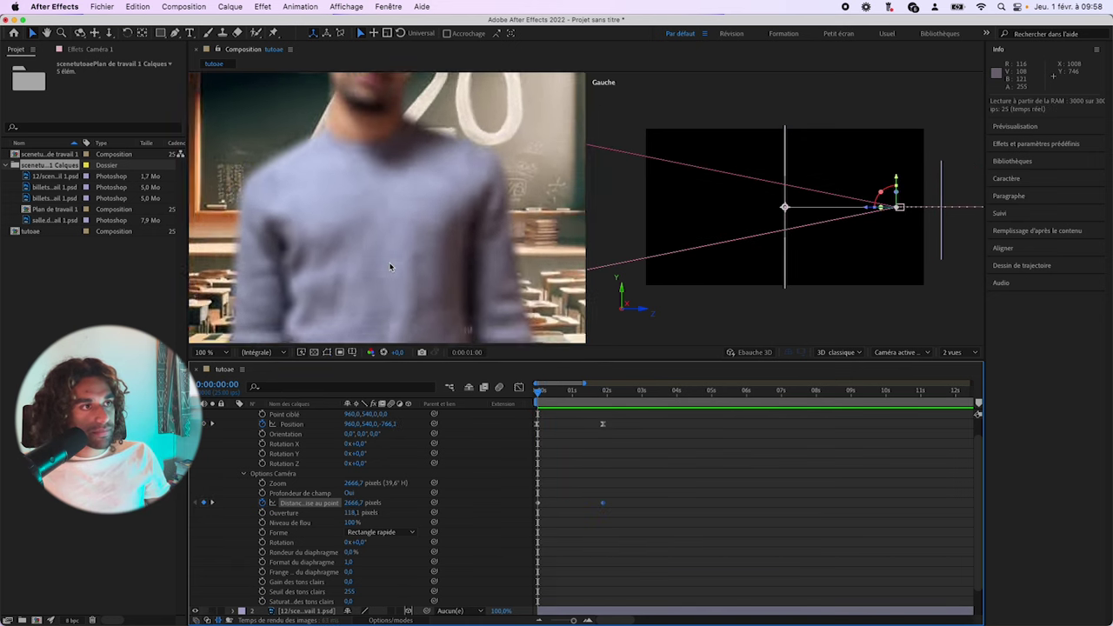
- Set the camera's Focus Distance keyframe at 0:00:00:00 to 877.7 pixels and preview the focus shift
scroll(646, 290, "down", 1)
left_click_drag(361, 504, 472, 505)
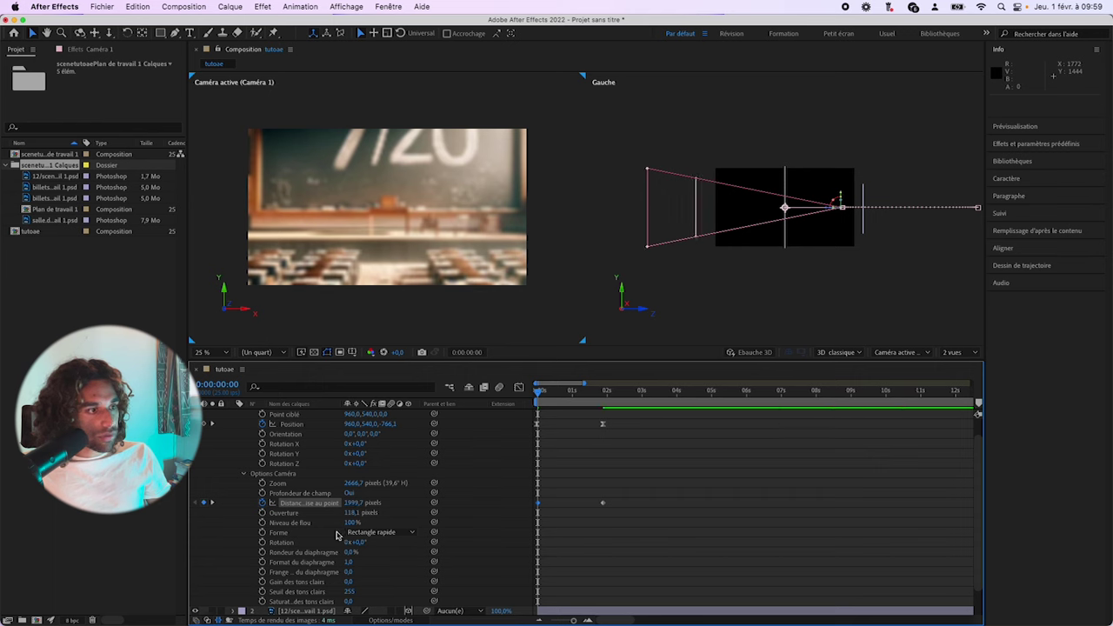
left_click_drag(362, 503, 3, 533)
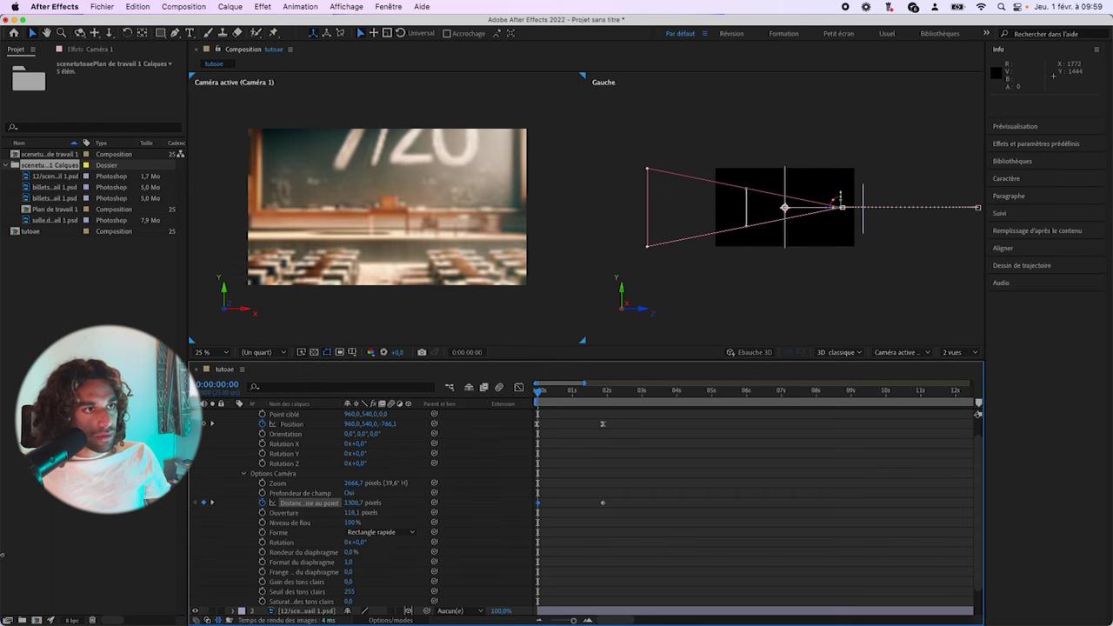
left_click_drag(359, 504, 156, 519)
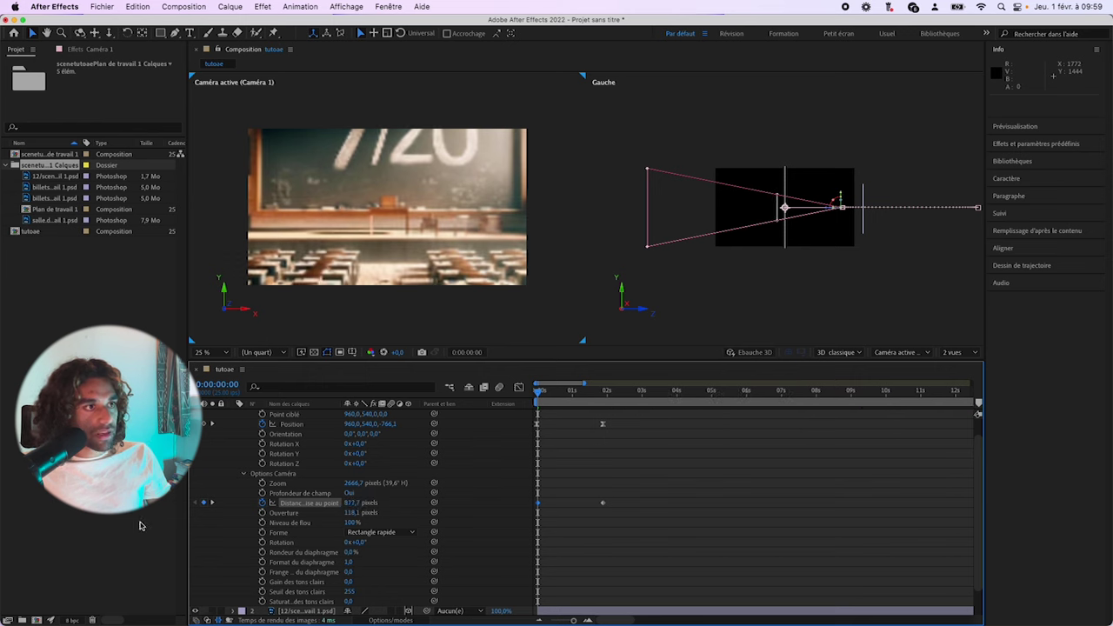
key("space")
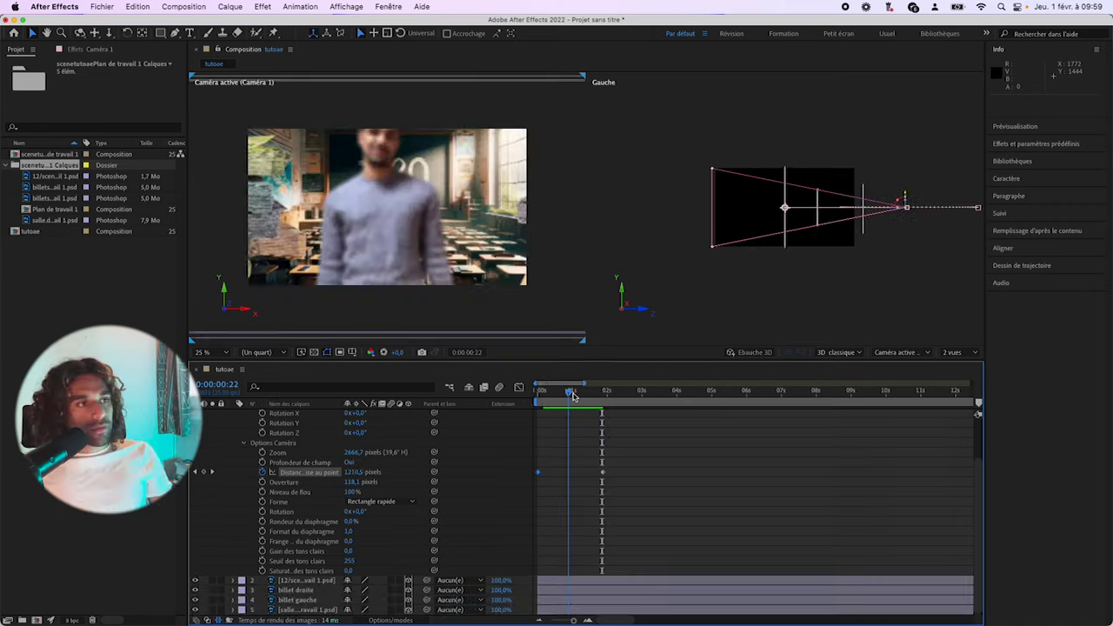
mouse_move(573, 393)
left_mouse_down()
mouse_move(602, 394)
mouse_move(586, 393)
left_mouse_up()
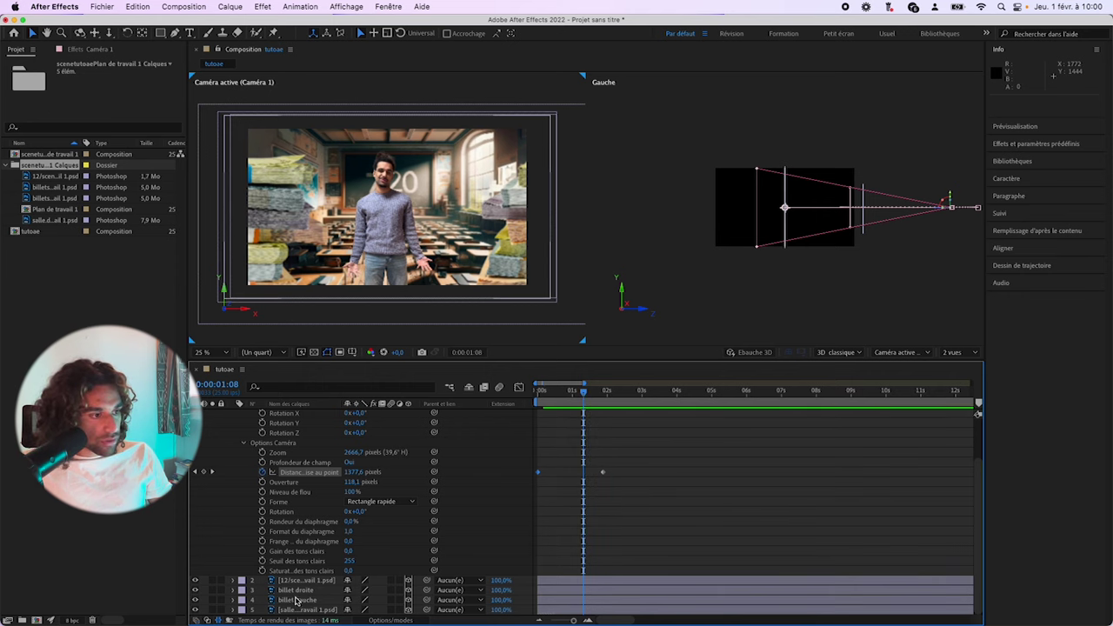
- Move the billet droite and billet gauche layers together toward the camera along Z, judging them at 0:00:01:08
left_click(289, 600)
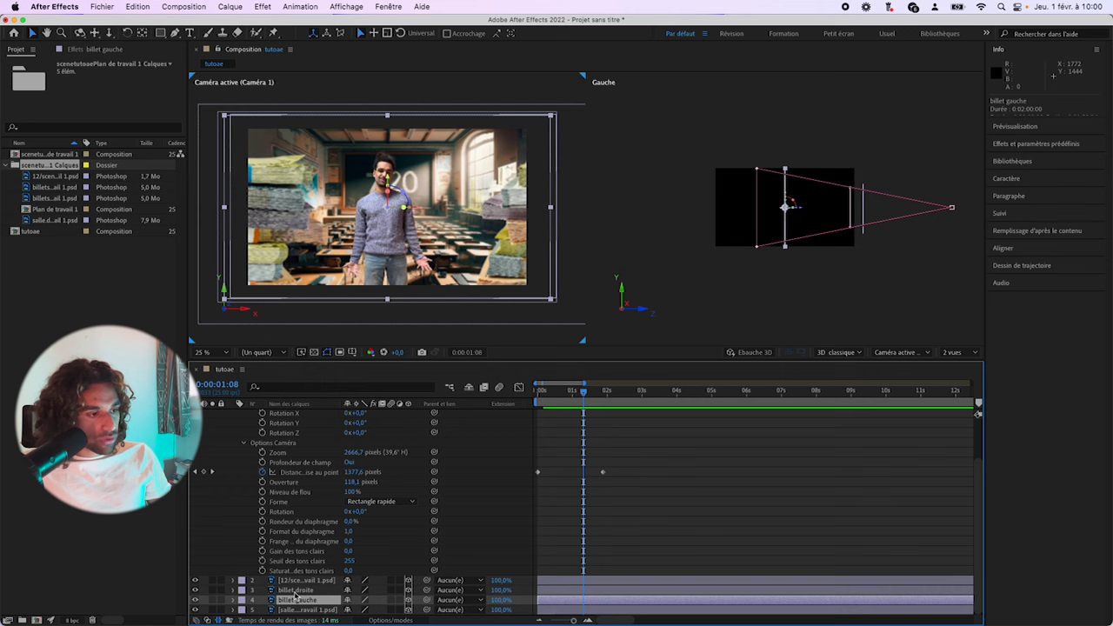
left_click(295, 590, "shift")
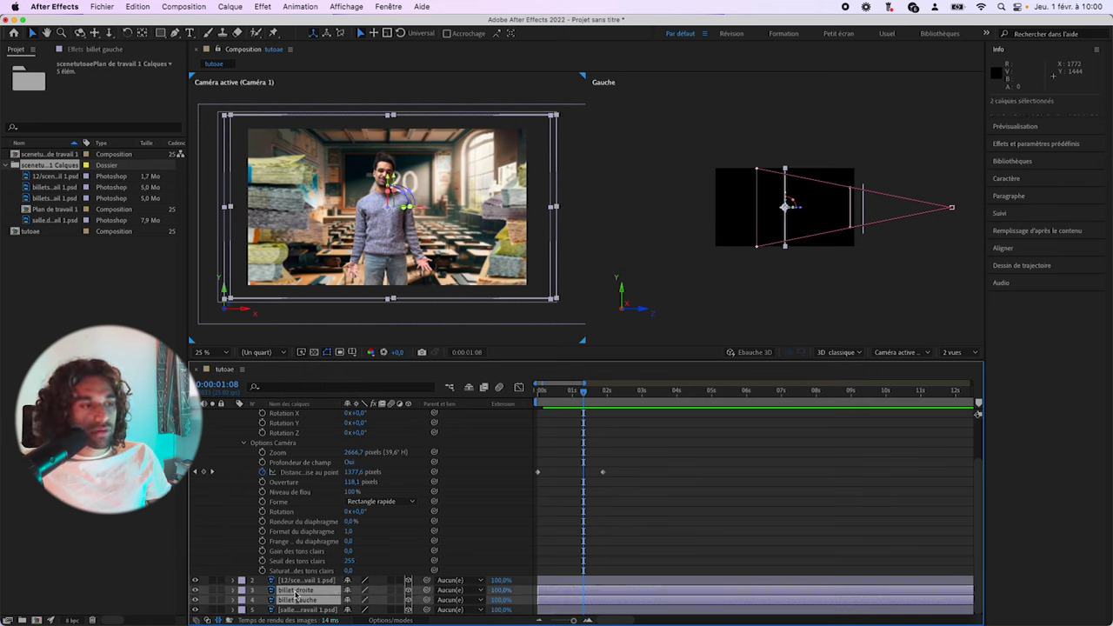
left_click(302, 581)
left_click(301, 592)
left_click(295, 600, "shift")
key("p")
mouse_move(384, 600)
left_mouse_down()
mouse_move(11, 622)
mouse_move(424, 609)
mouse_move(320, 614)
mouse_move(394, 600)
mouse_move(352, 600)
mouse_move(362, 600)
left_mouse_up()
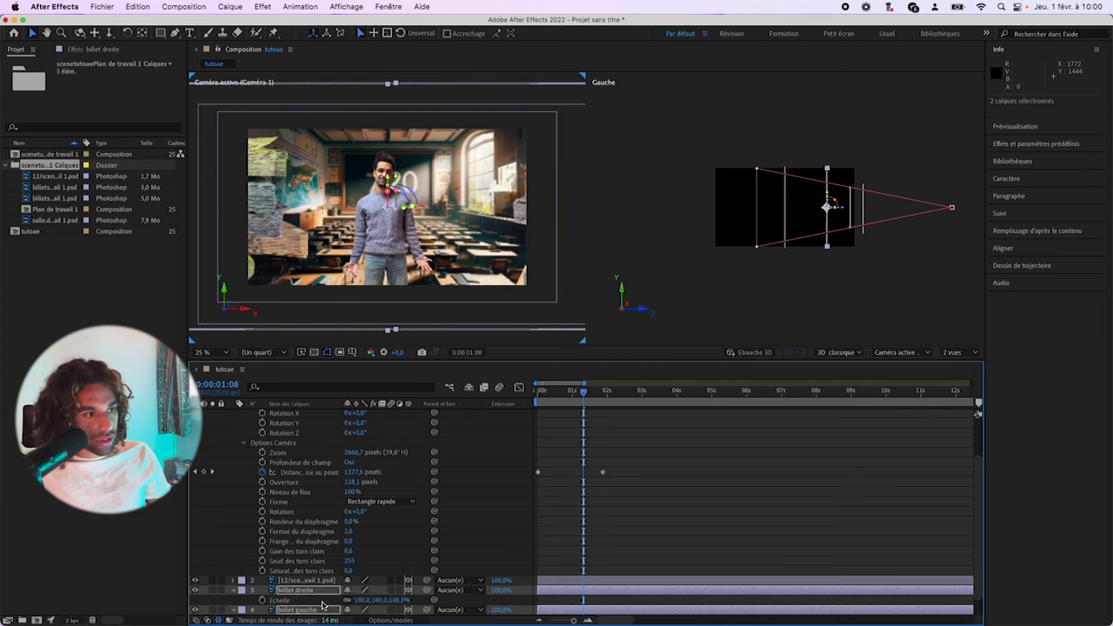
- Scale both billet layers down to 66% and preview the animation
left_click_drag(379, 600, 363, 601)
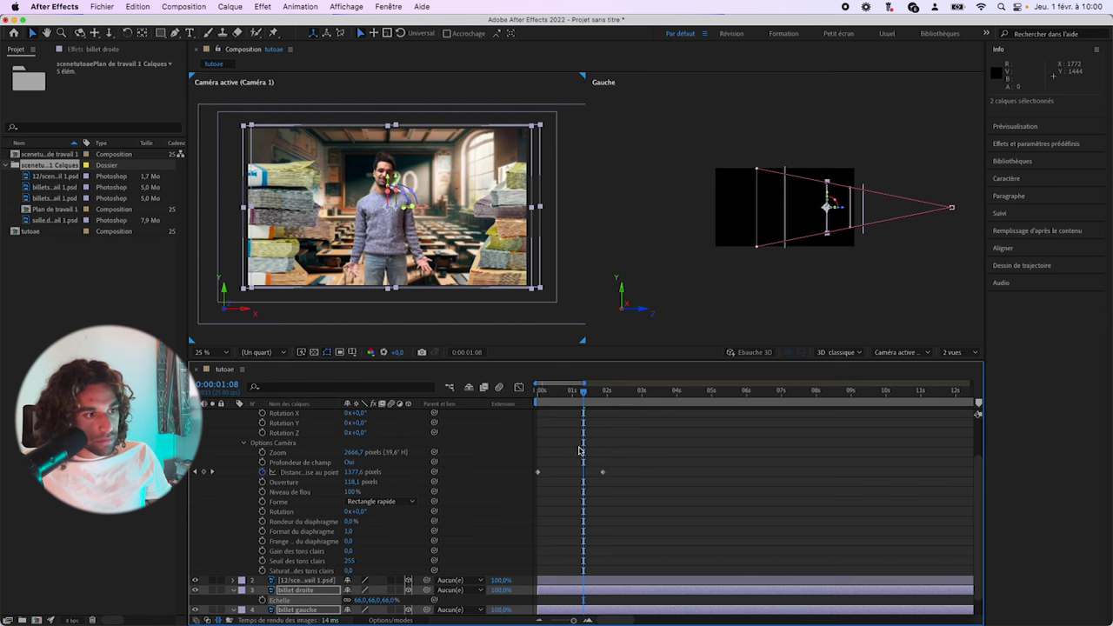
scroll(580, 450, "down", 1)
key("space")
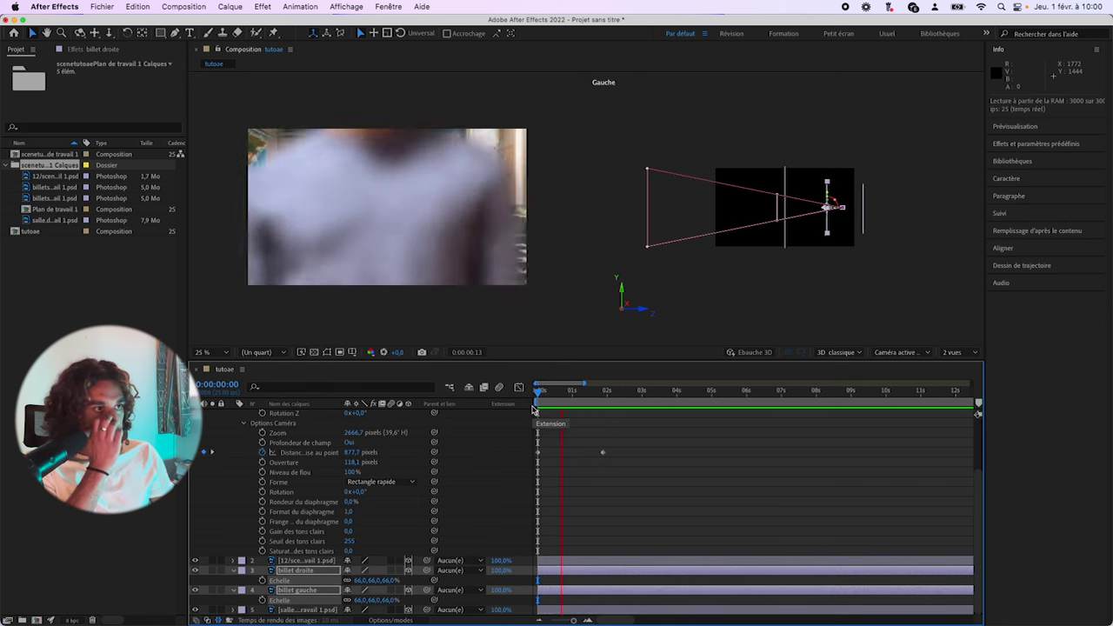
key("space")
- Lower billet droite to Y 681 and billet gauche to Y 686, bring both to Z -886, and preview the move
left_click_drag(387, 581, 446, 574)
key("p")
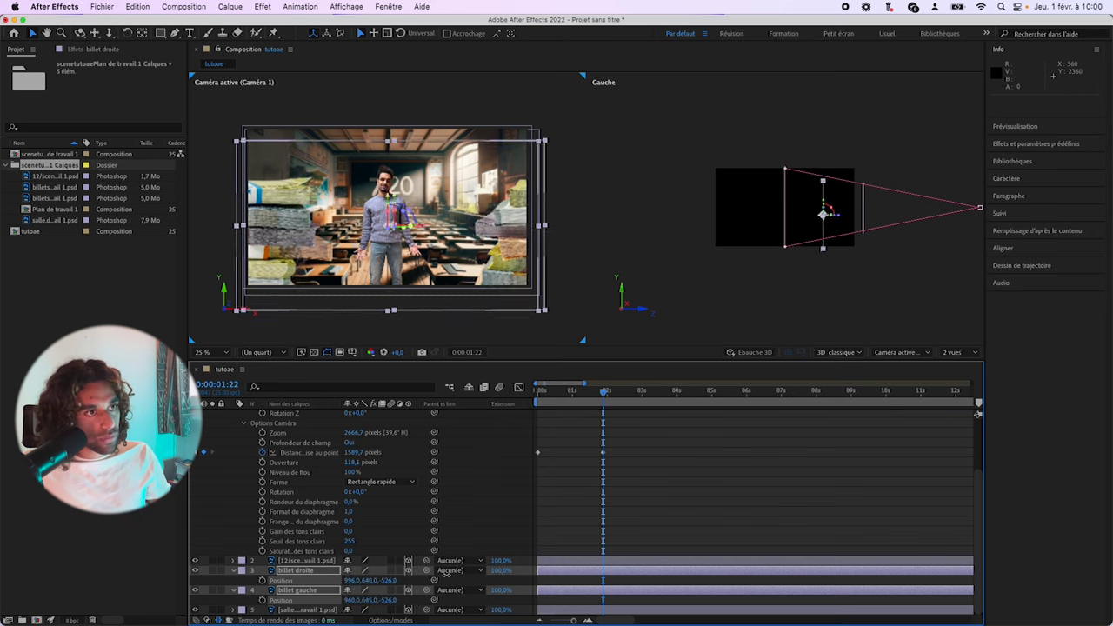
key("space")
left_click(572, 393)
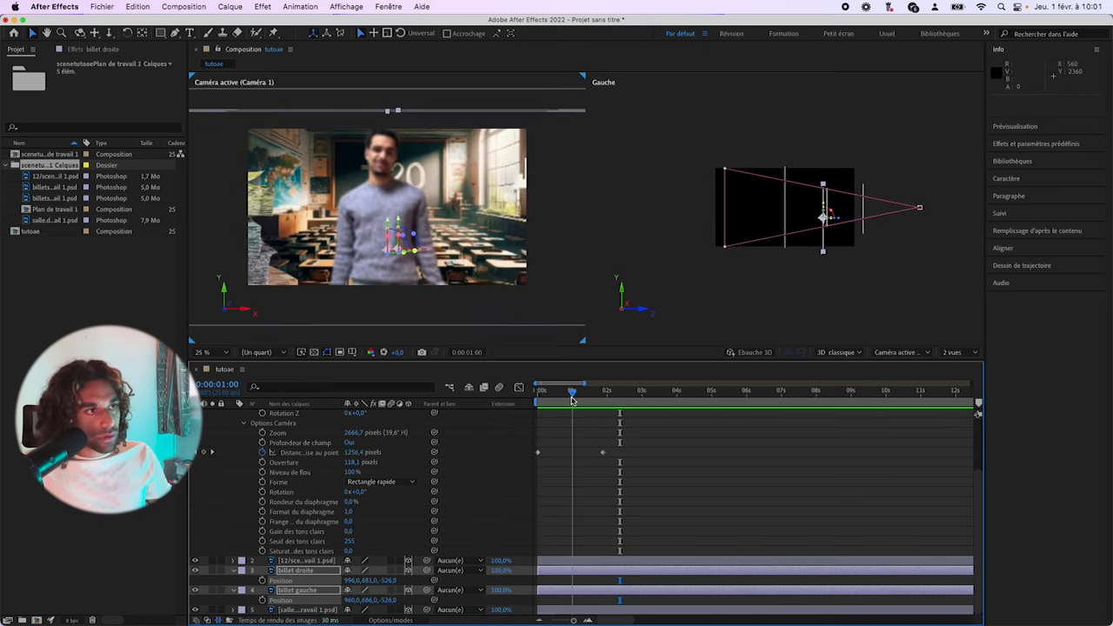
key("space")
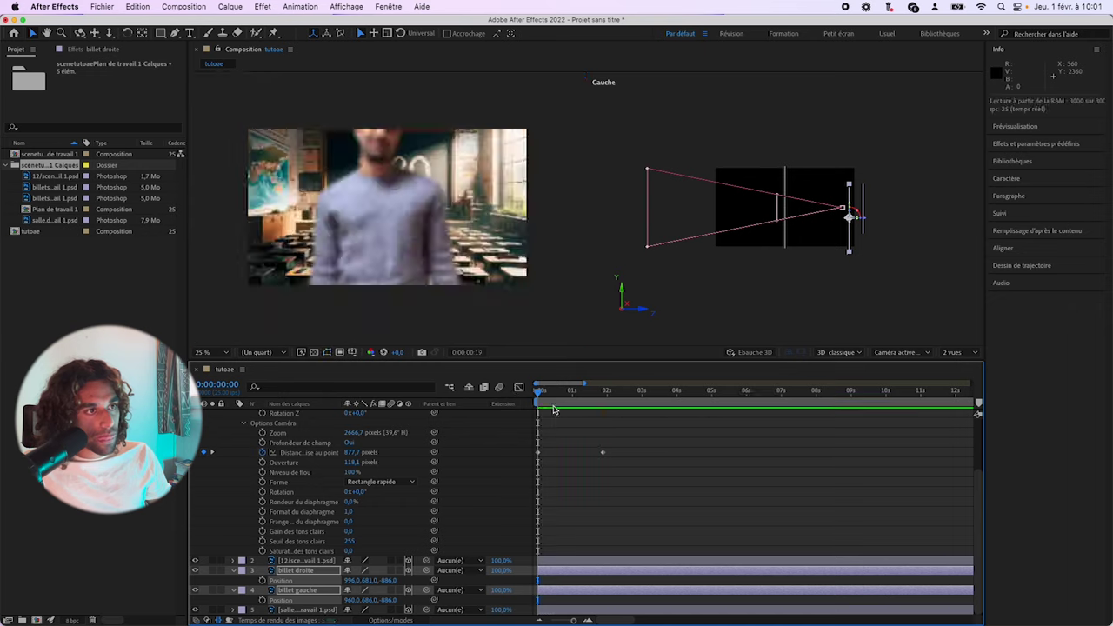
left_click(615, 393)
key("space")
key("space")
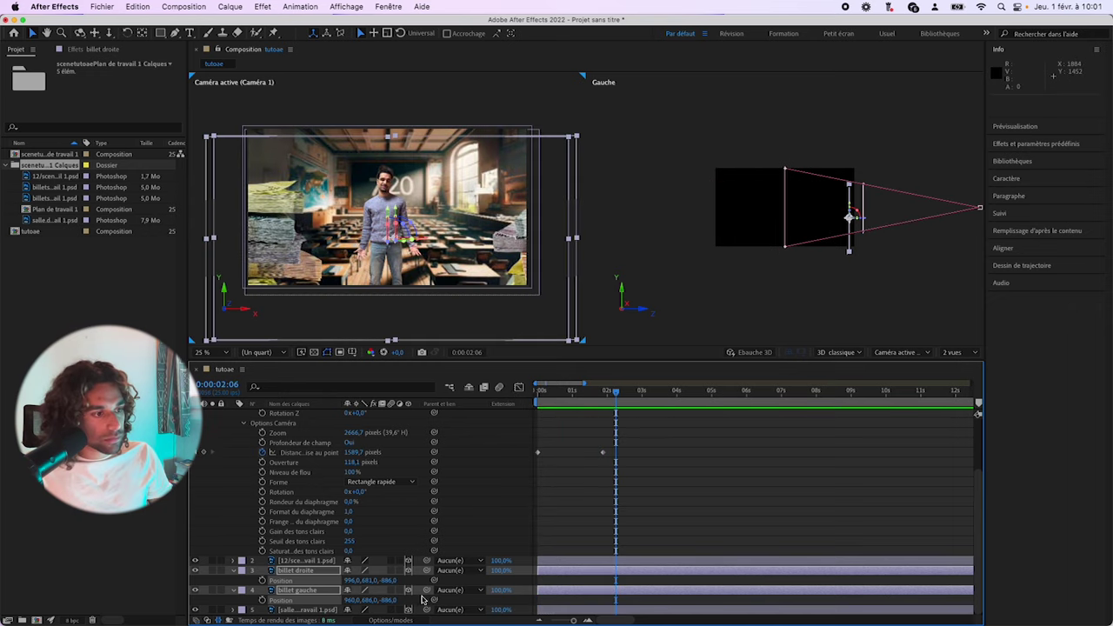
left_click(315, 584, "shift")
left_click_drag(373, 583, 337, 580)
key("super+z")
- Position the billet layers separately: billet droite at X 850, and billet gauche at X 911 and Y 659
left_click(226, 594)
left_click(300, 572)
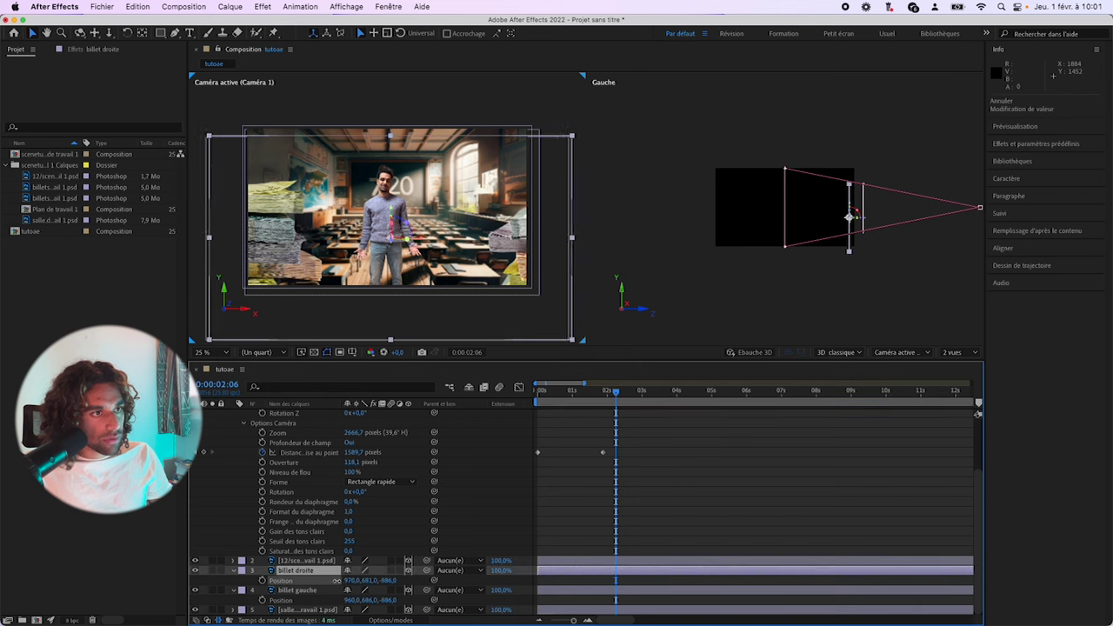
left_click(296, 589)
key("space")
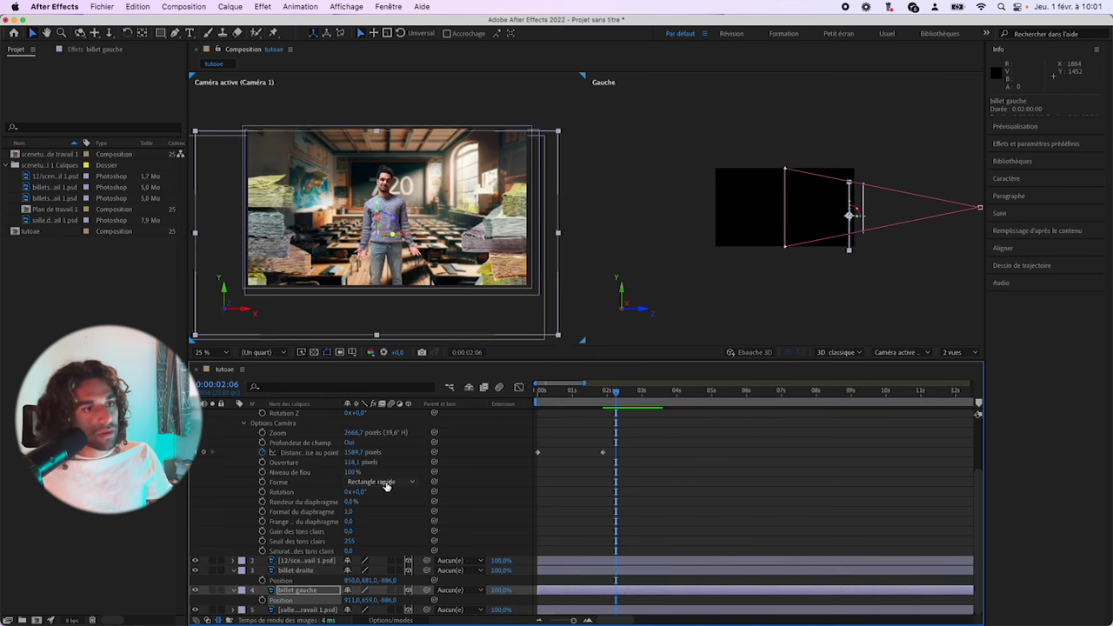
- Bring billet gauche to Z -959 and billet droite to Z -922, and preview the animation from the start
mouse_move(614, 392)
left_mouse_down()
mouse_move(559, 397)
mouse_move(602, 403)
left_mouse_up()
left_click_drag(384, 599, 353, 600)
left_click_drag(384, 581, 369, 581)
left_click_drag(601, 394, 468, 404)
key("space")
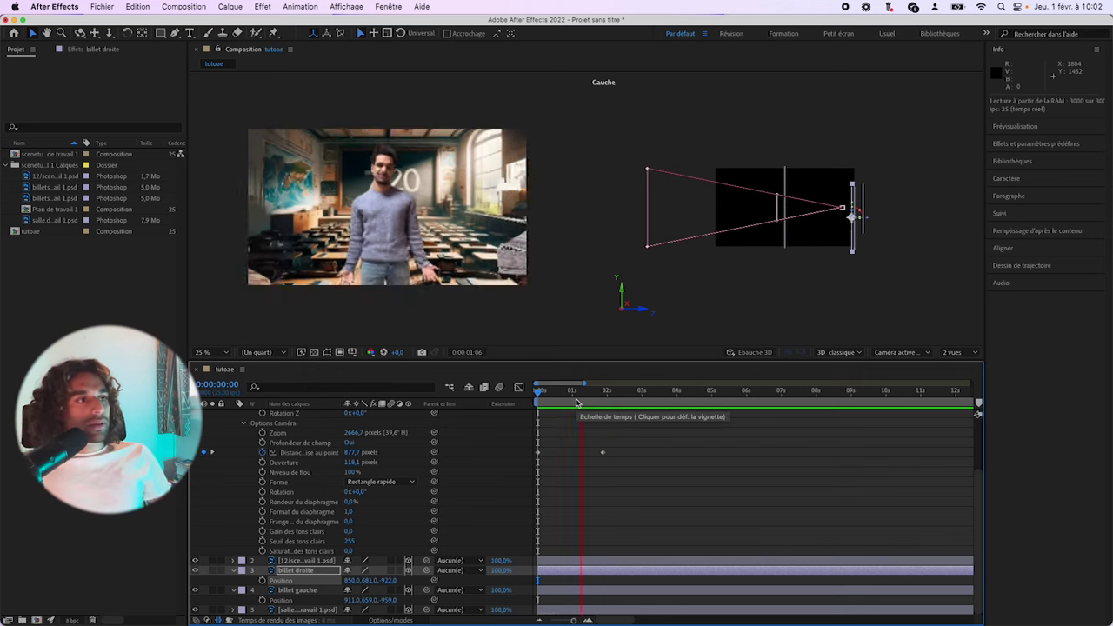
key("space")
key("space")
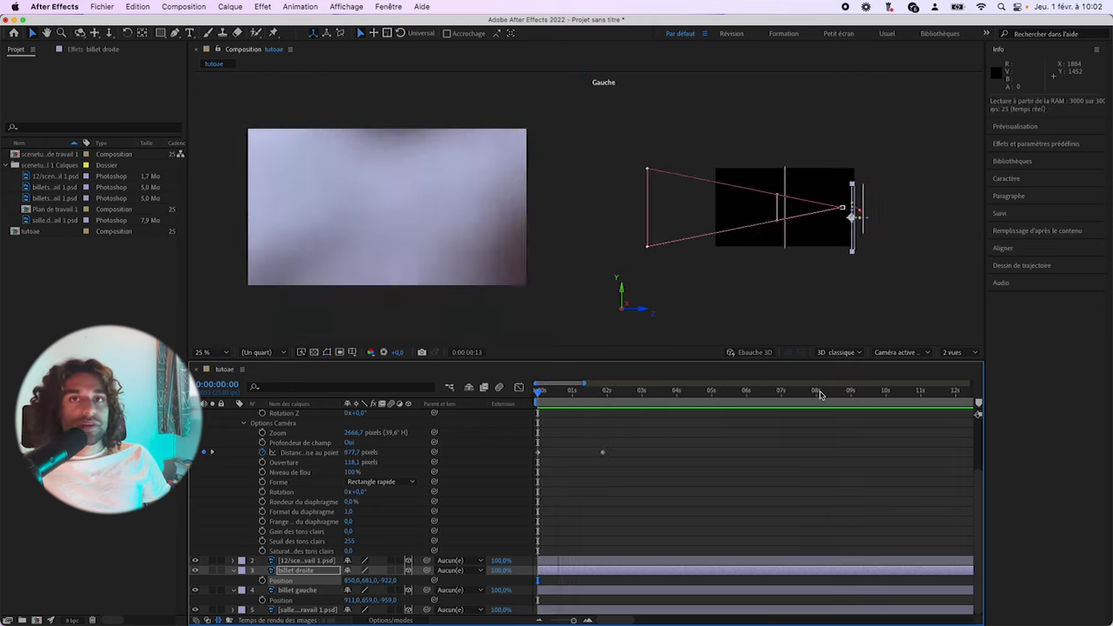
key("space")
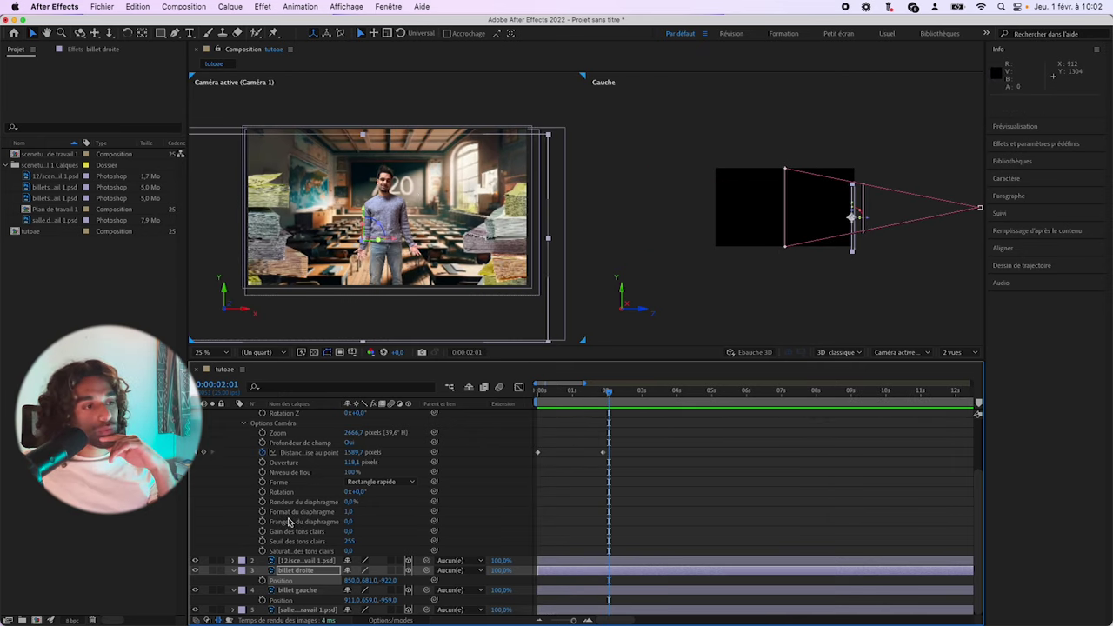
- Add a camera Orientation keyframe at the start of the composition and tilt X to 9° toward the 7/20 on the board
scroll(313, 513, "up", 3)
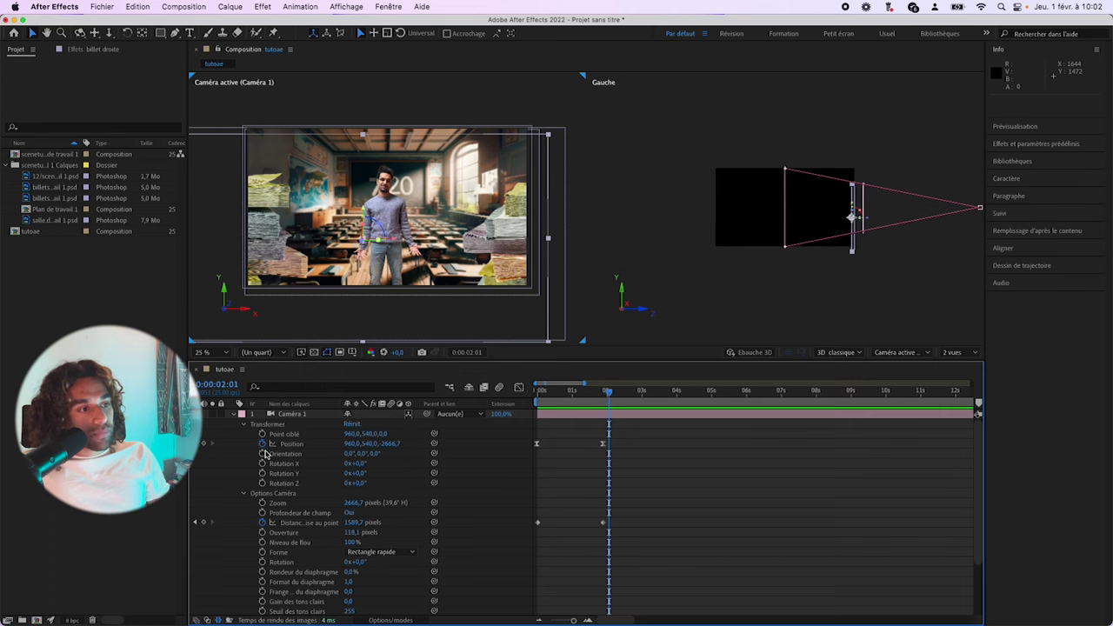
left_click(263, 455)
left_click_drag(609, 453, 553, 456)
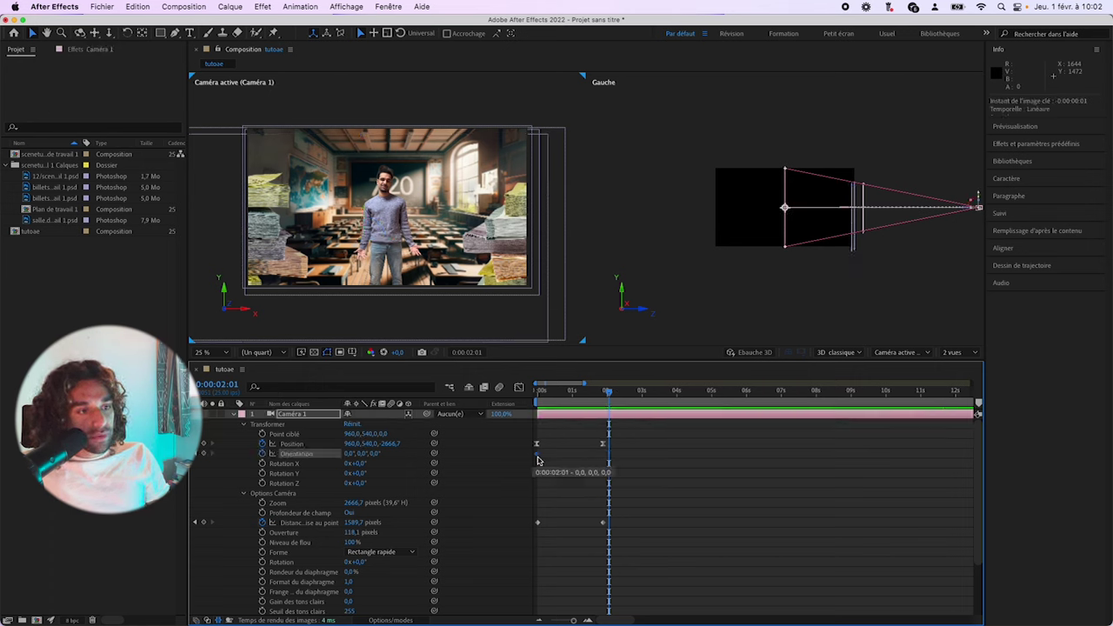
left_click_drag(546, 393, 520, 400)
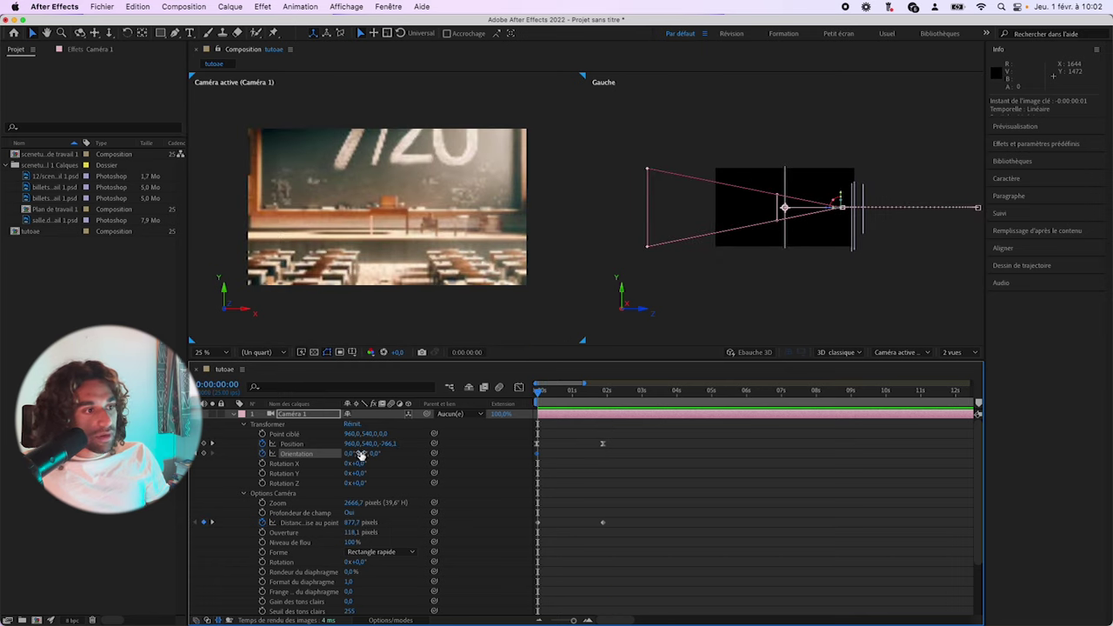
left_click_drag(354, 459, 352, 453)
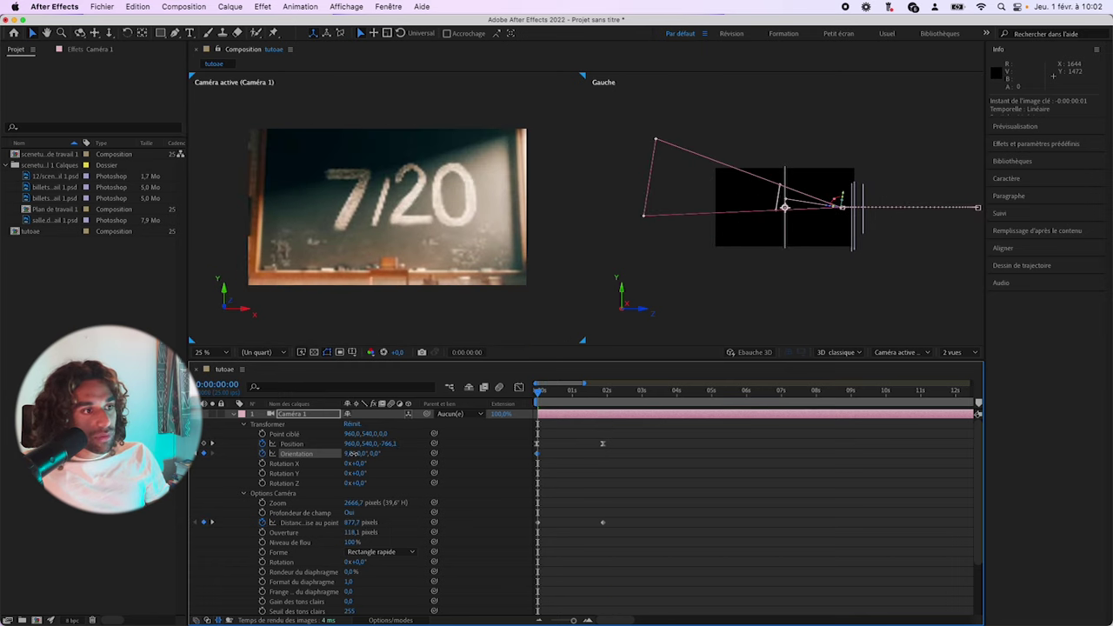
- Keyframe the camera's X orientation to 0° at 0:00:01:14, removing the extra keyframe placed at 0:00:01:22
left_click_drag(594, 403, 604, 406)
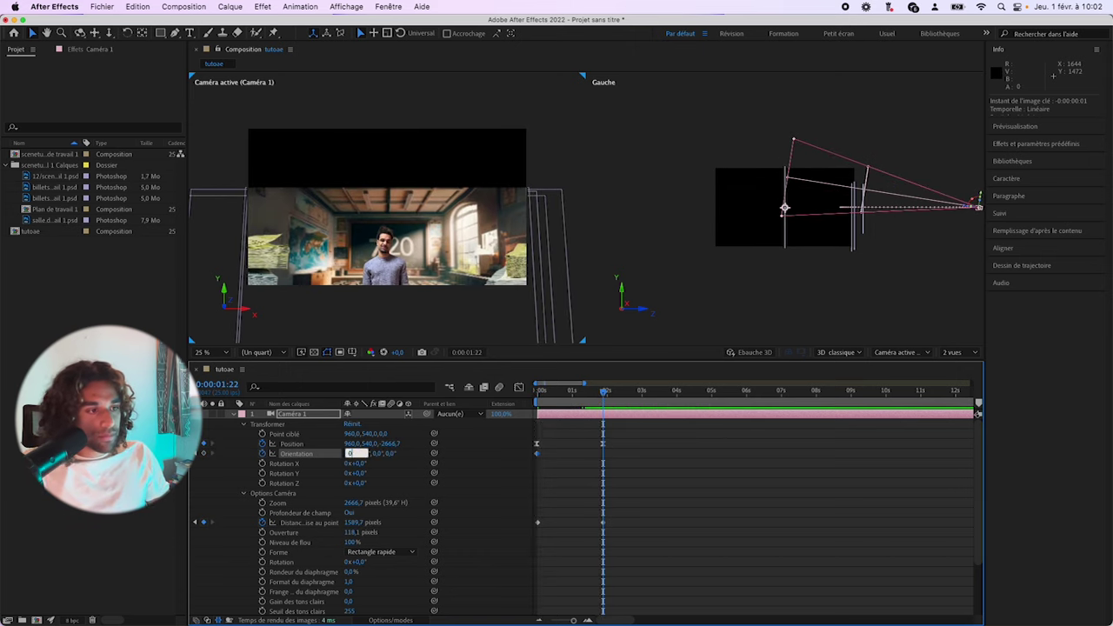
key("Return")
mouse_move(599, 409)
left_mouse_down()
mouse_move(535, 406)
mouse_move(602, 411)
mouse_move(592, 411)
left_mouse_up()
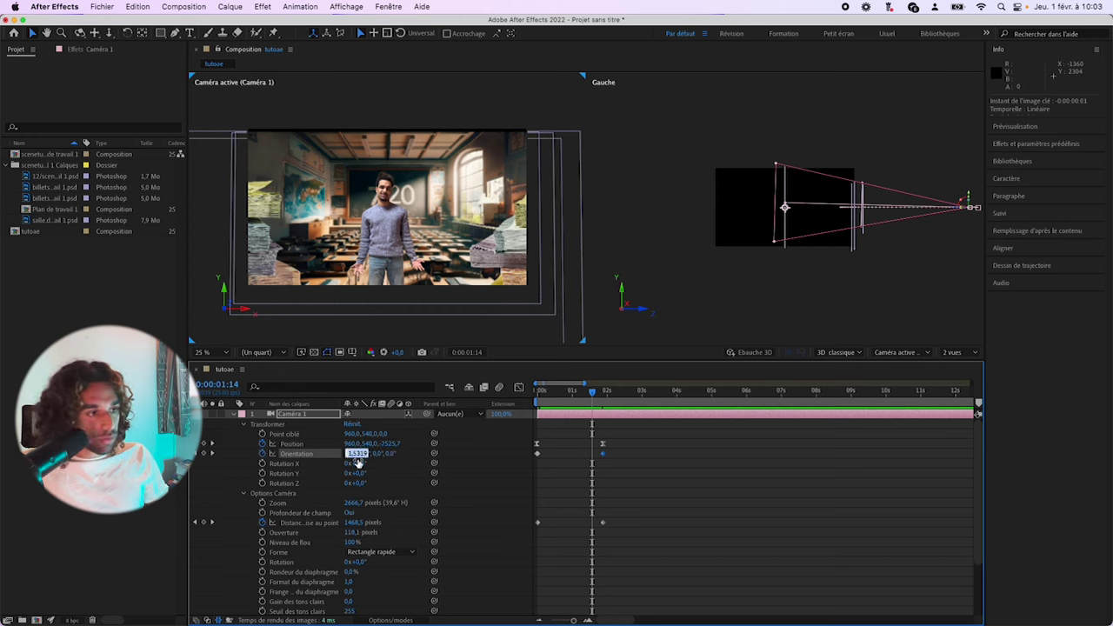
key("Return")
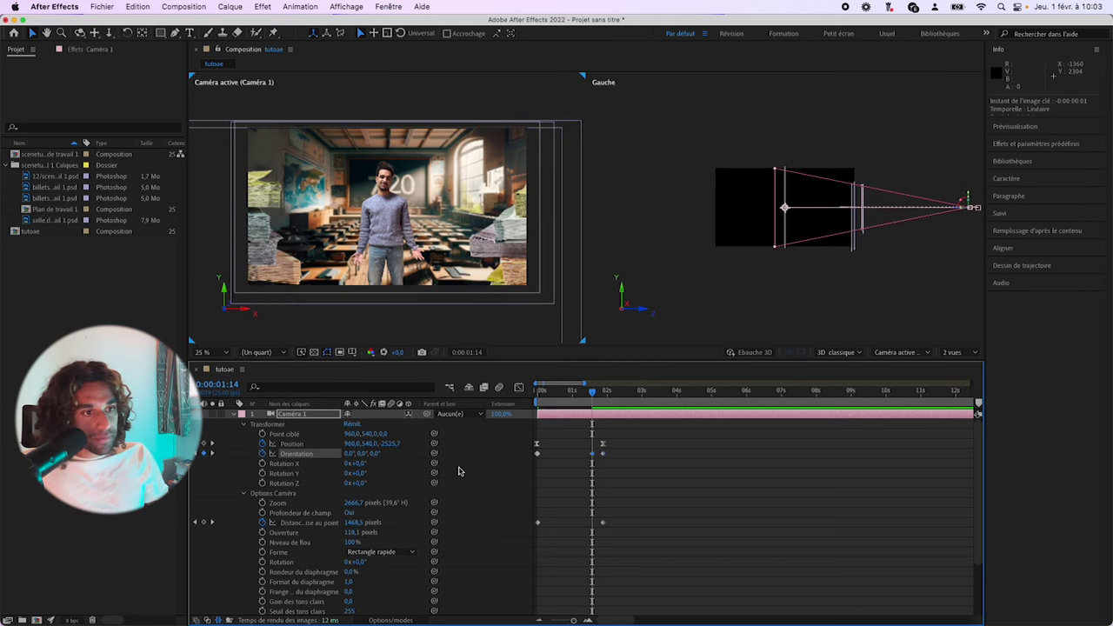
left_click(589, 464)
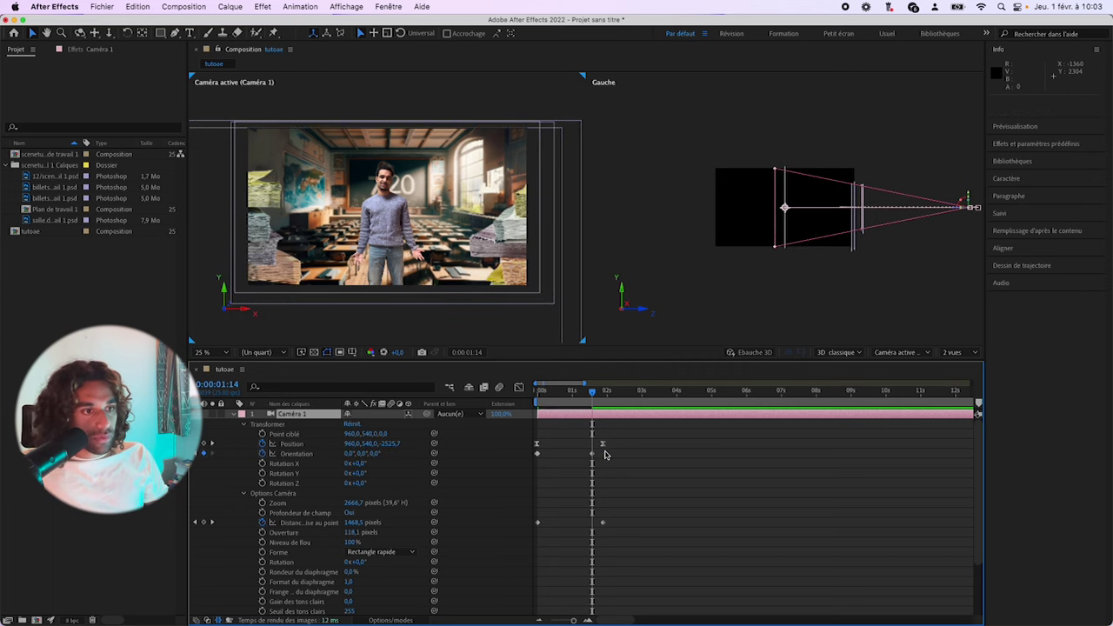
left_click_drag(606, 454, 526, 454)
- Align the first camera Position keyframe with 0:00:00:00 and preview the tilt and pull-back from the start
left_click(535, 445)
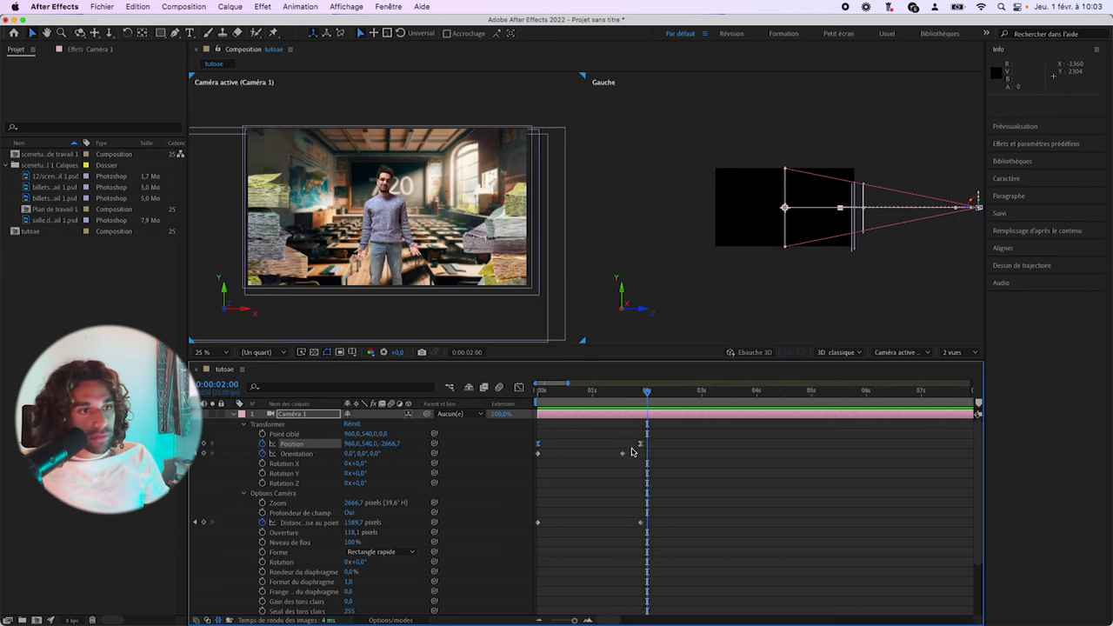
key("Home")
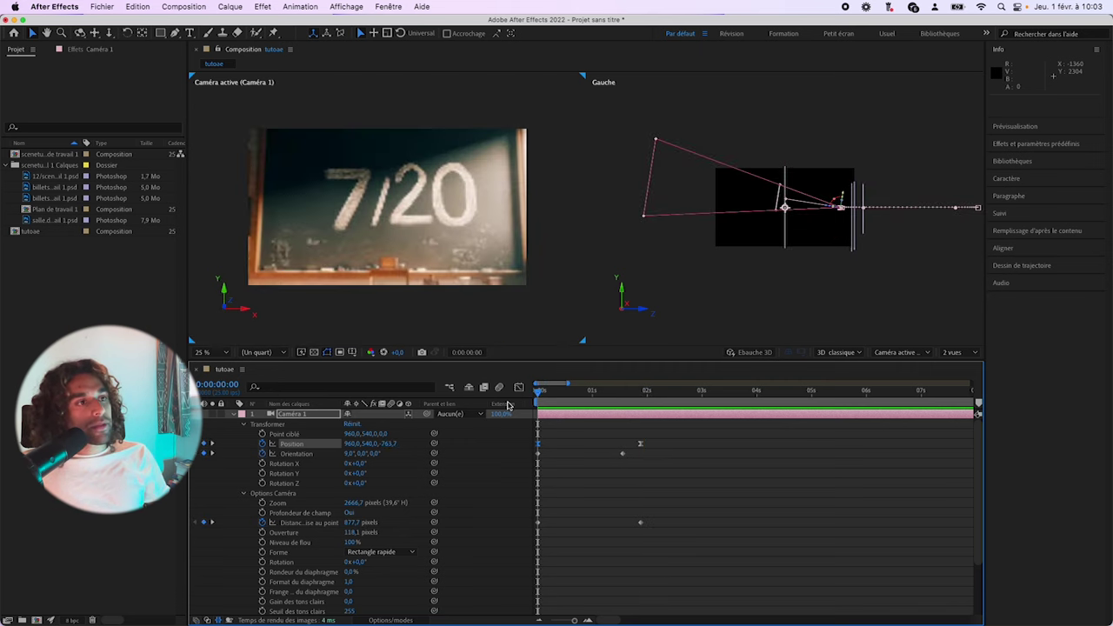
key("space")
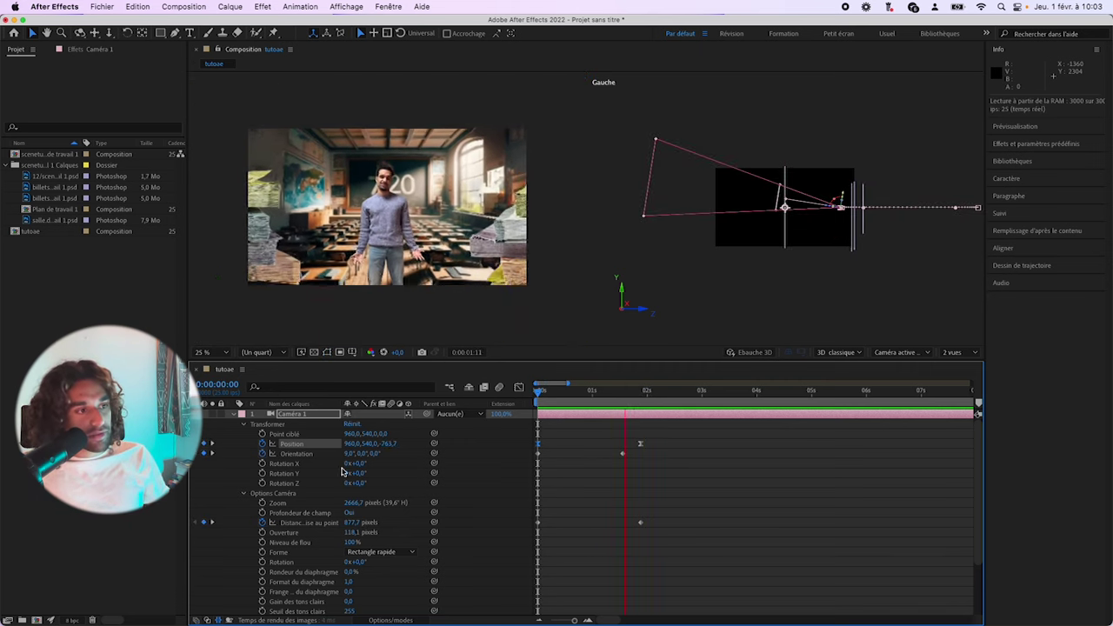
key("space")
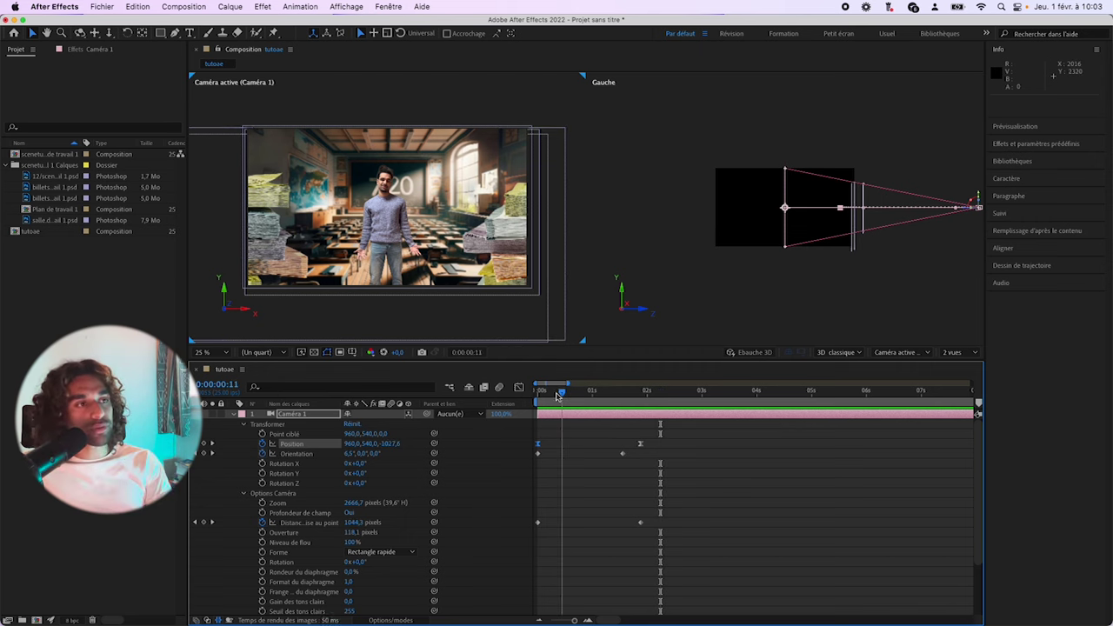
left_click_drag(557, 396, 513, 401)
key("space")
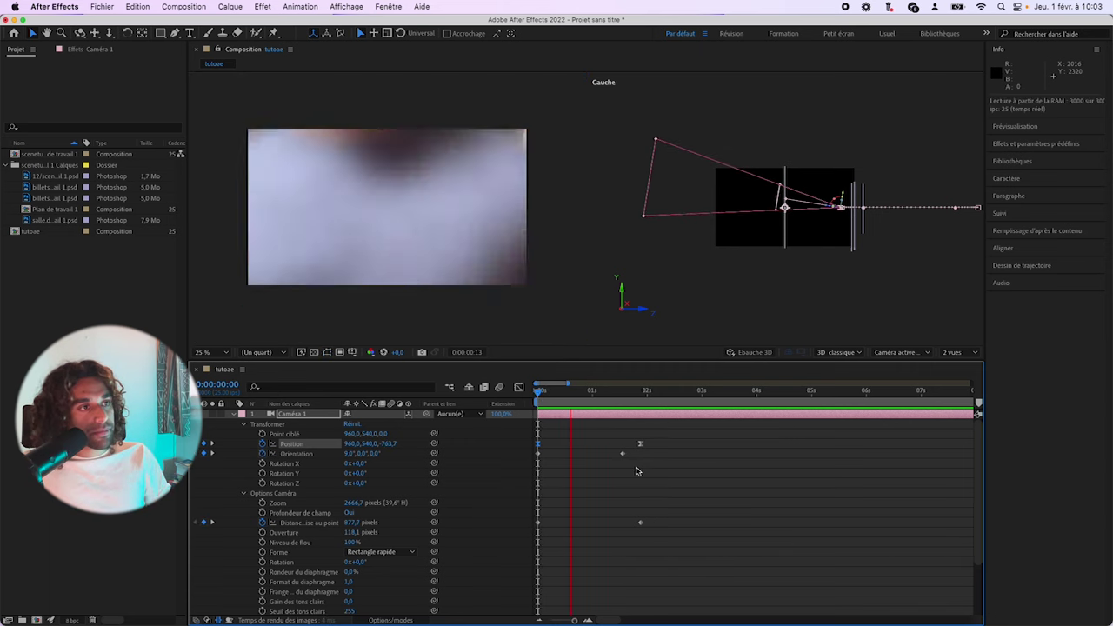
key("space")
- Apply easy ease to both camera Orientation keyframes in the graph editor and return to the layer timeline
left_click_drag(634, 453, 513, 460)
right_click(539, 456)
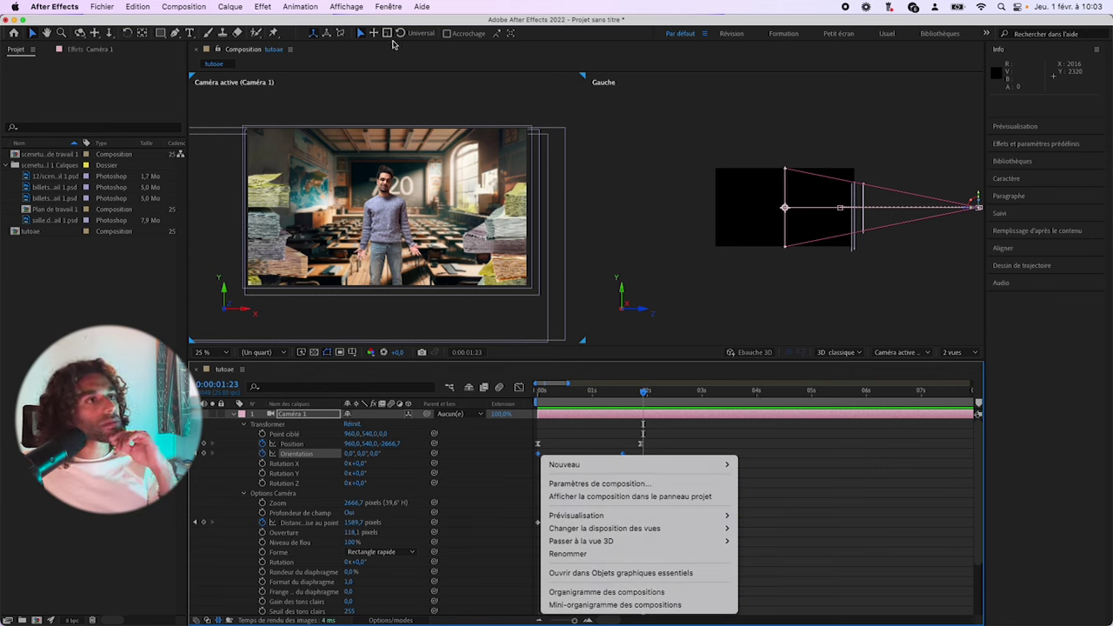
left_click(762, 472)
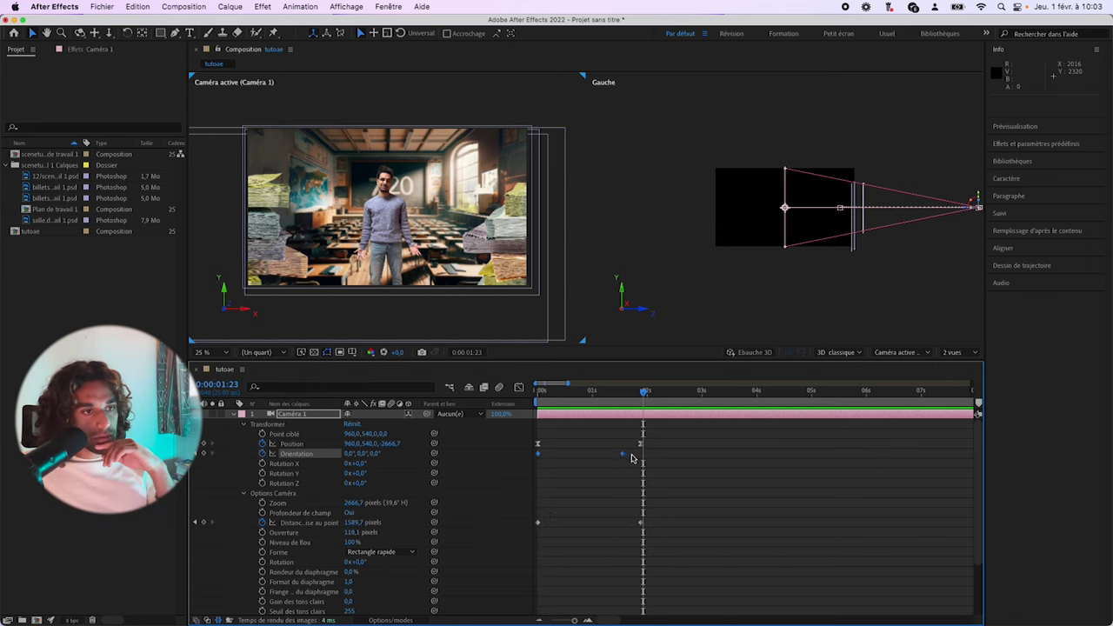
left_click(519, 387)
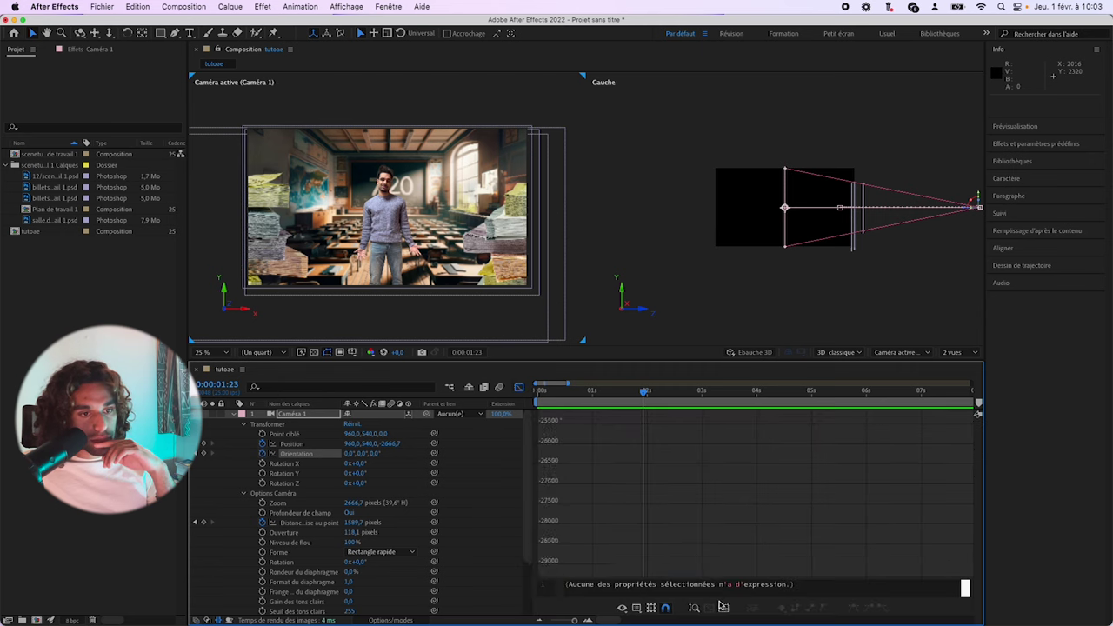
left_click_drag(546, 382, 566, 382)
scroll(644, 579, "up", 5)
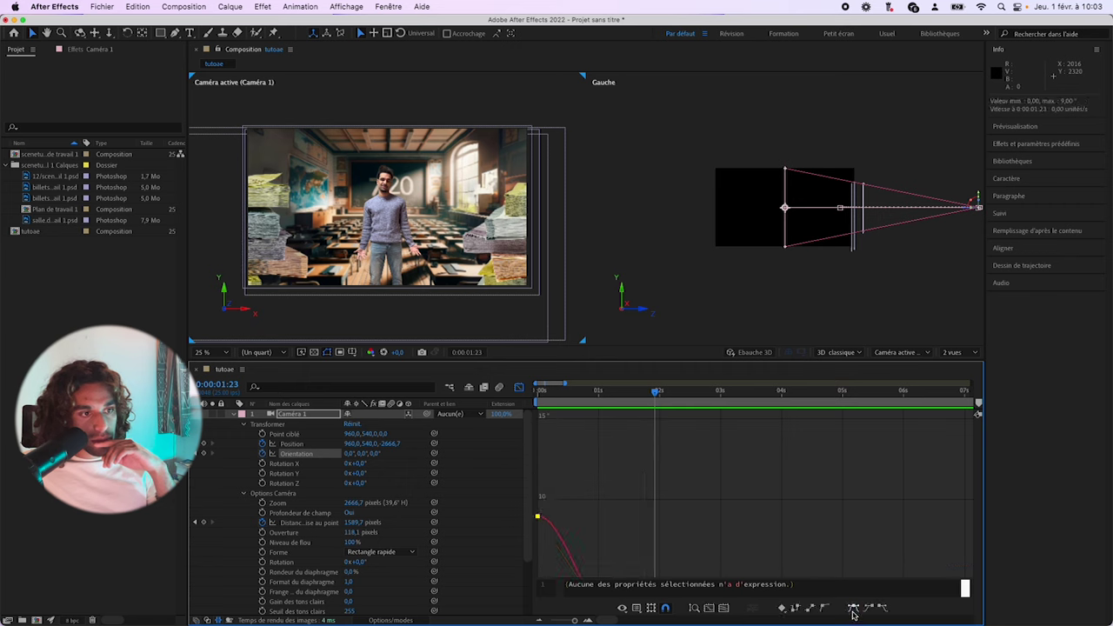
left_click(499, 389)
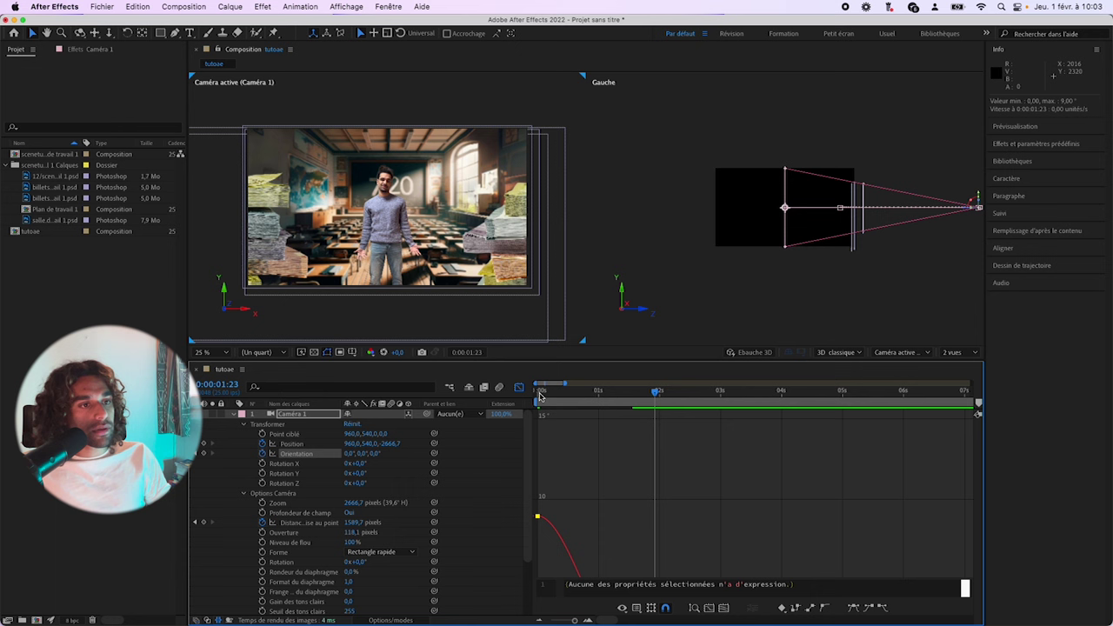
left_click(519, 389)
- Preview the eased camera tilt and pull-back from the start of the composition
key("space")
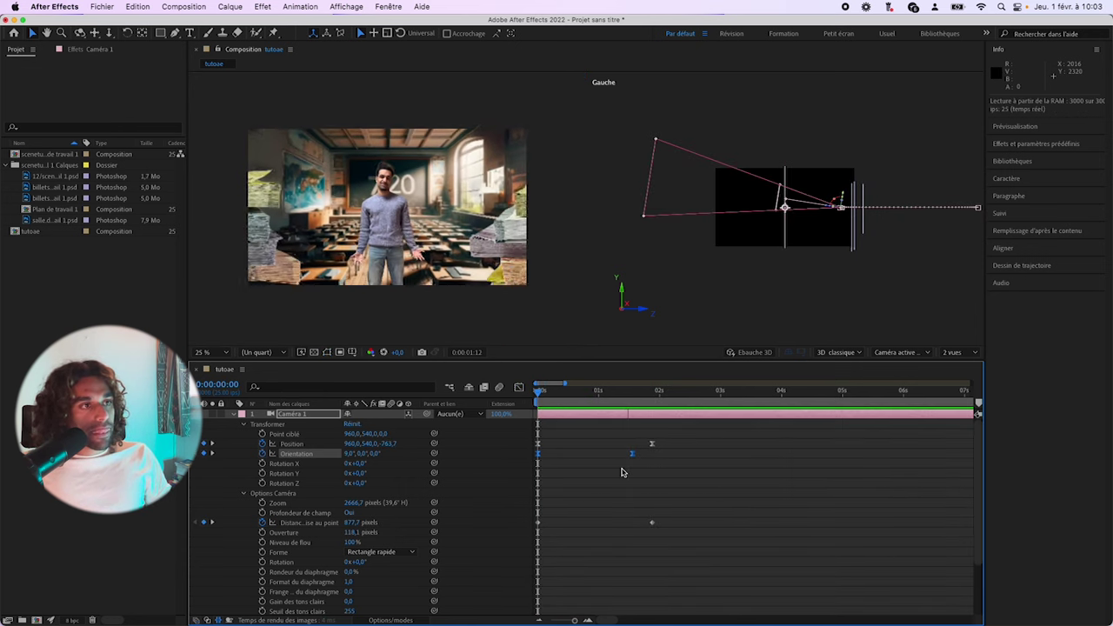
key("space")
key("space")
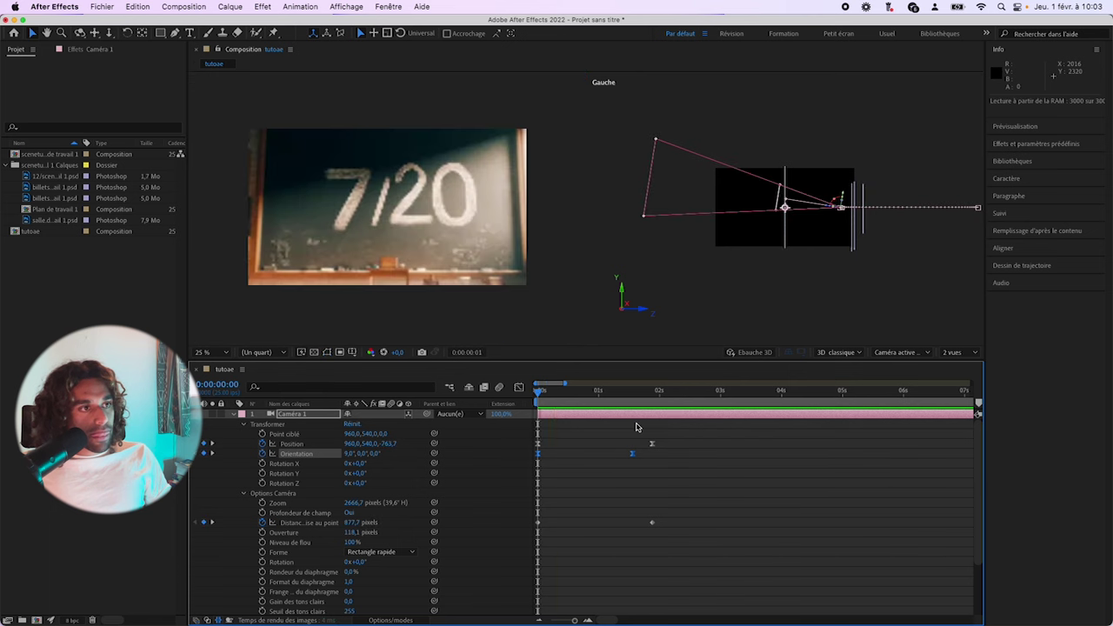
key("space")
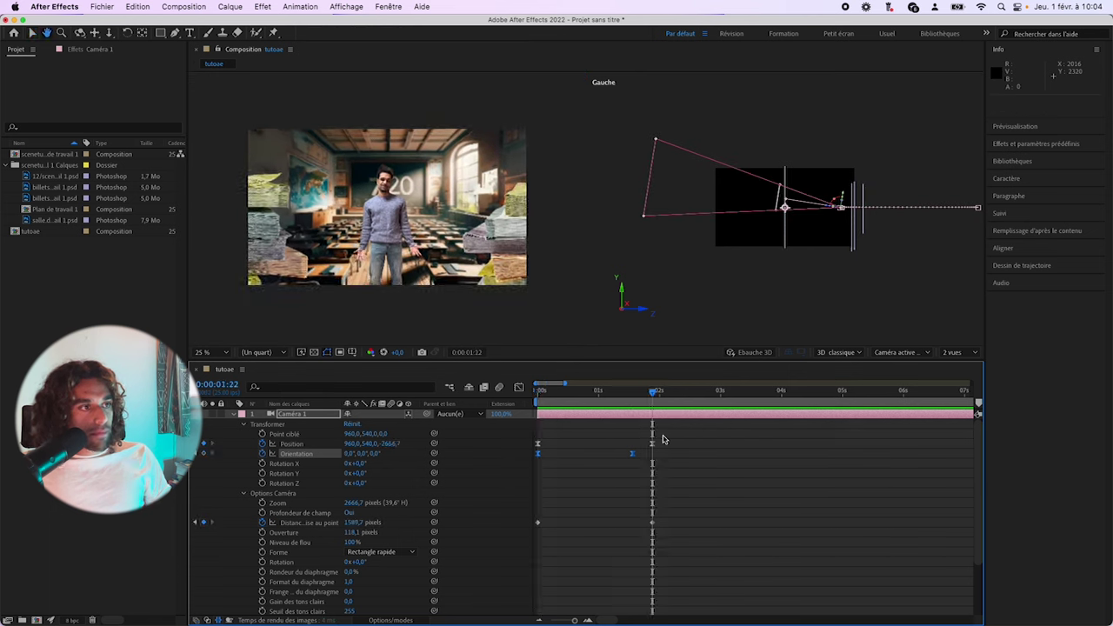
key("space")
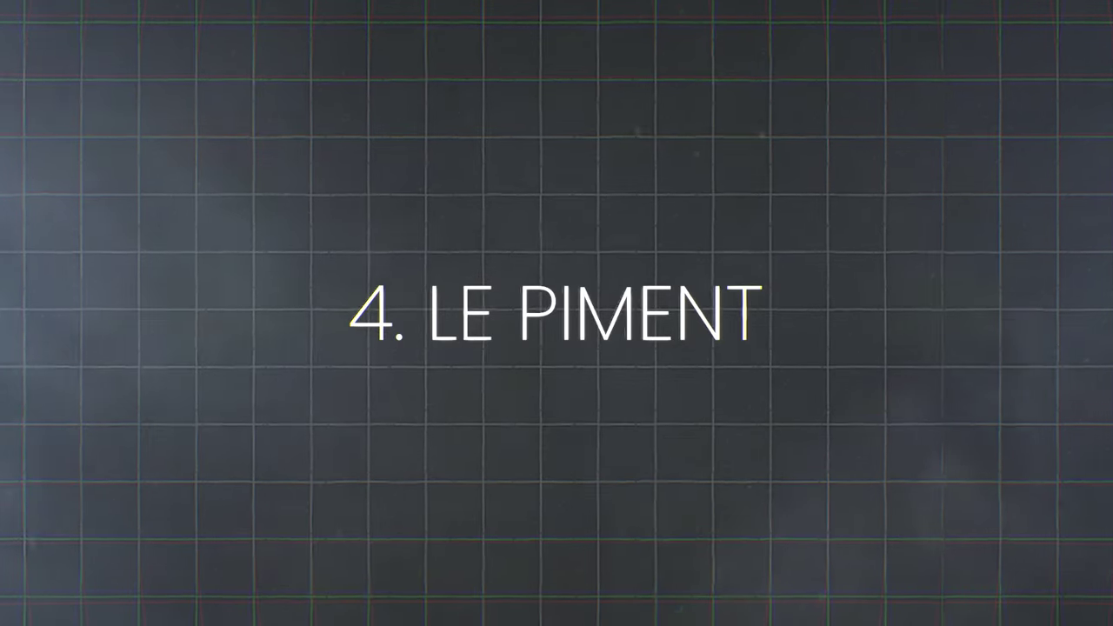
- Add a Courbes effect to billet gauche and billet droite and pull each RVB curve down to darken the stacks
left_click_drag(268, 497, 324, 499)
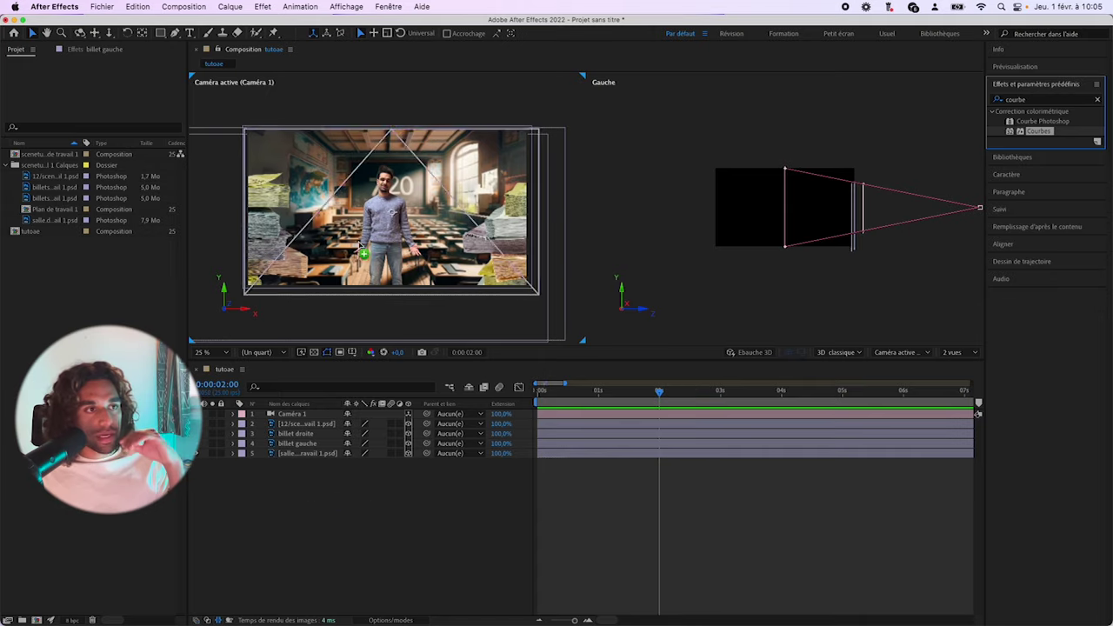
left_click_drag(368, 253, 1033, 174)
left_click_drag(375, 468, 313, 444)
left_click_drag(98, 192, 97, 224)
left_click_drag(1039, 131, 304, 434)
left_click_drag(98, 192, 100, 230)
- Switch the composition to the single active camera view and enlarge the preview to 50%
left_click_drag(1039, 131, 963, 369)
left_click(959, 353)
left_click(963, 365)
scroll(784, 297, "up", 1)
scroll(785, 297, "down", 1)
left_click(785, 297)
left_click_drag(526, 361, 518, 479)
- Add a Courbes effect to the character's 12/scene layer and pull the lower part of its curve down
scroll(942, 273, "up", 1)
left_click_drag(100, 230, 100, 231)
left_click_drag(1039, 131, 306, 543)
left_click_drag(97, 193, 69, 227)
- Try a Courbes effect on the salle de classe background layer with a slight adjustment in its shadows
left_click(1055, 99)
key("BackSpace")
type("courbe")
left_click_drag(1039, 131, 306, 572)
left_click_drag(65, 224, 77, 214)
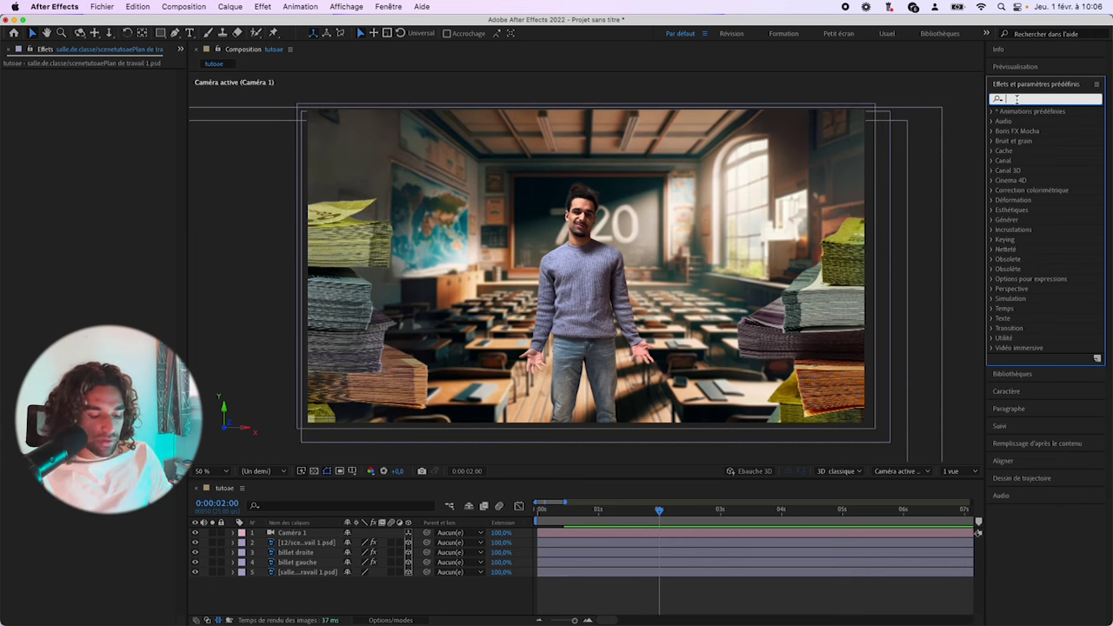
- Apply the Lueur diffuse effect to the billet droite layer and adjust its Rayon
type("lueu")
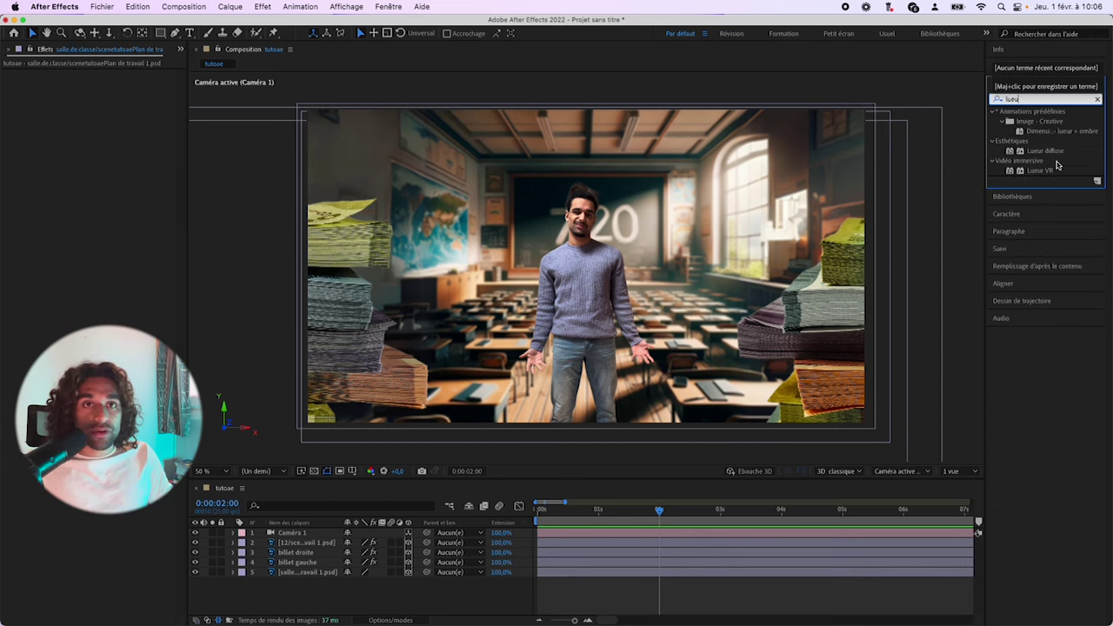
left_click_drag(1058, 152, 295, 552)
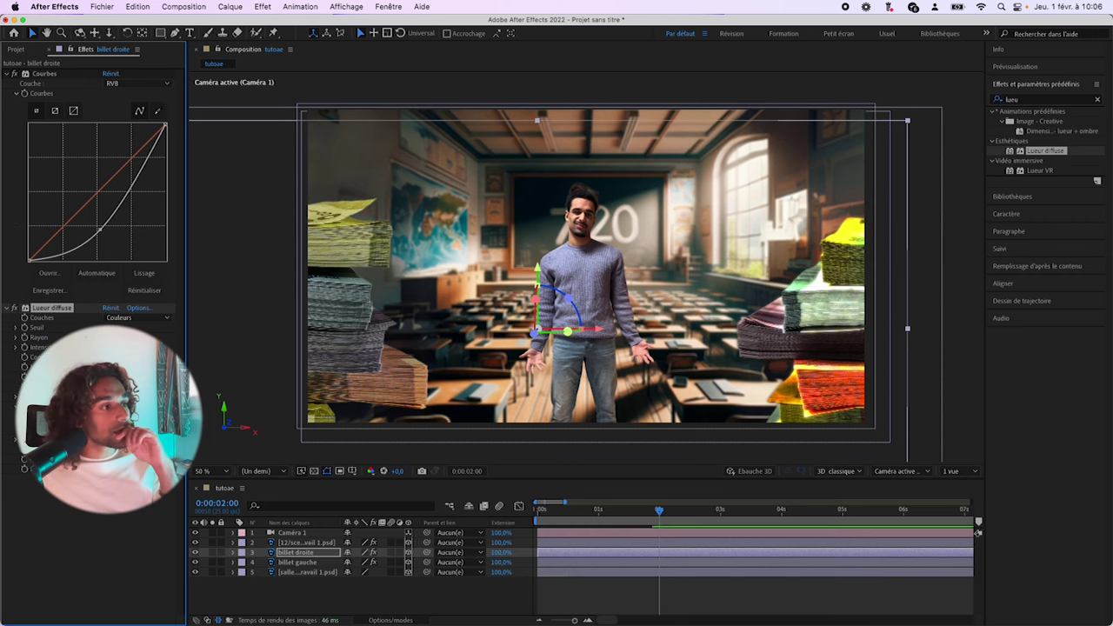
left_click_drag(110, 337, 126, 337)
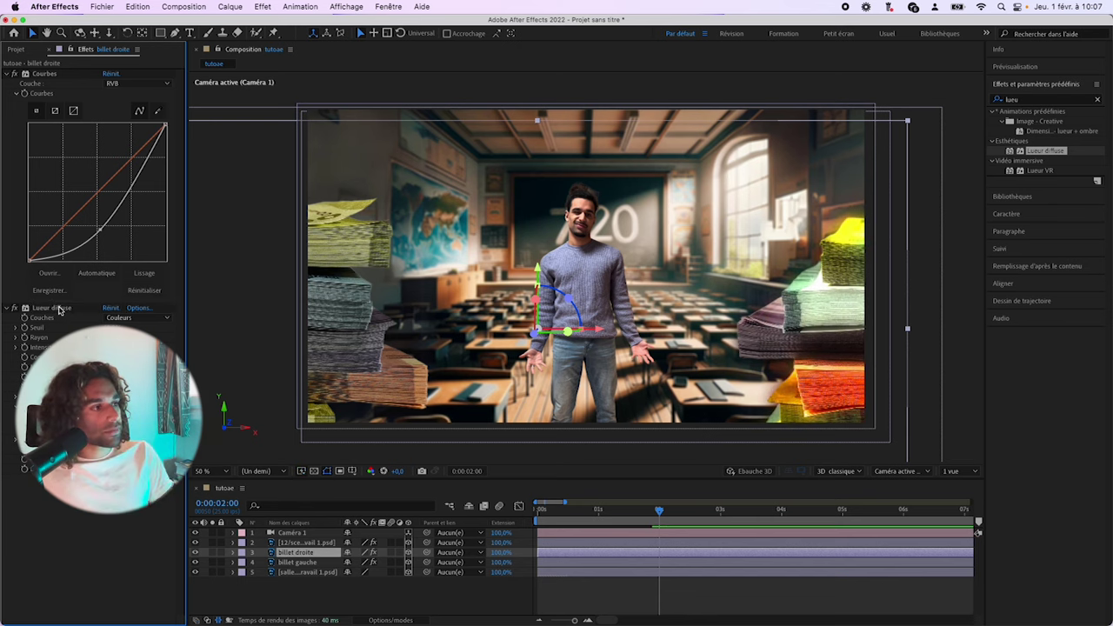
- Copy the Lueur diffuse effect from billet droite to billet gauche and clear the effect search
left_click(59, 310)
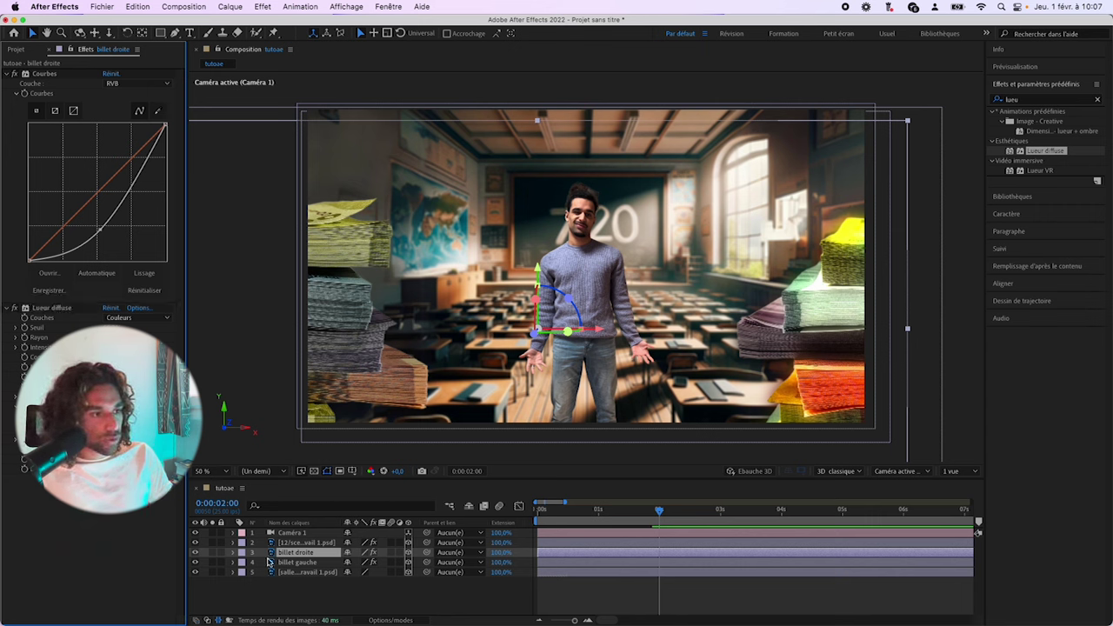
left_click(232, 563)
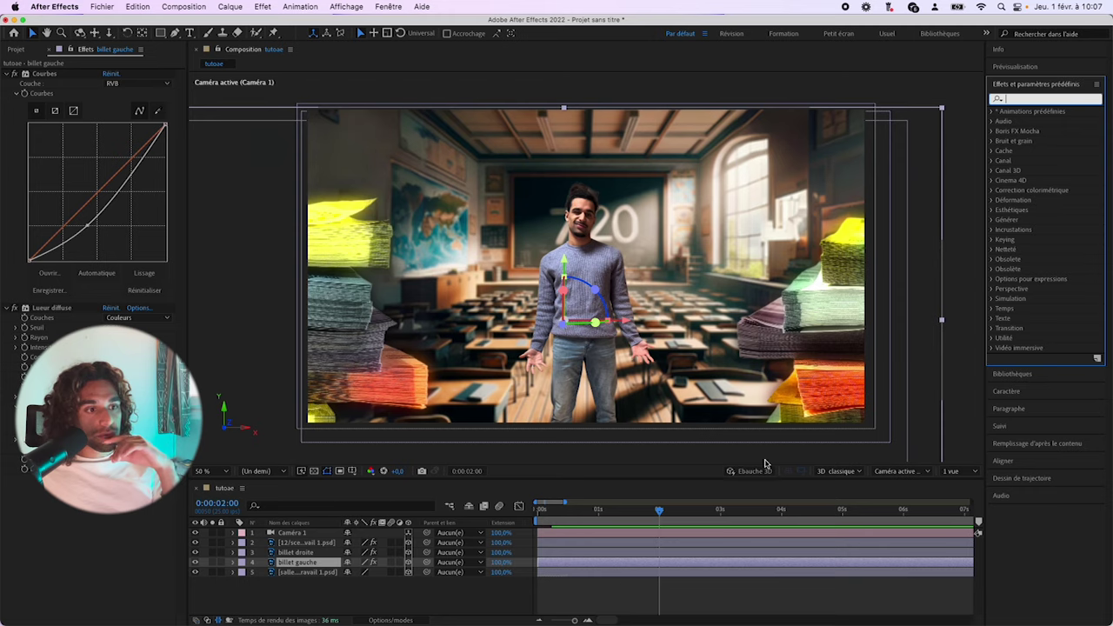
scroll(582, 418, "down", 2)
scroll(588, 402, "up", 1)
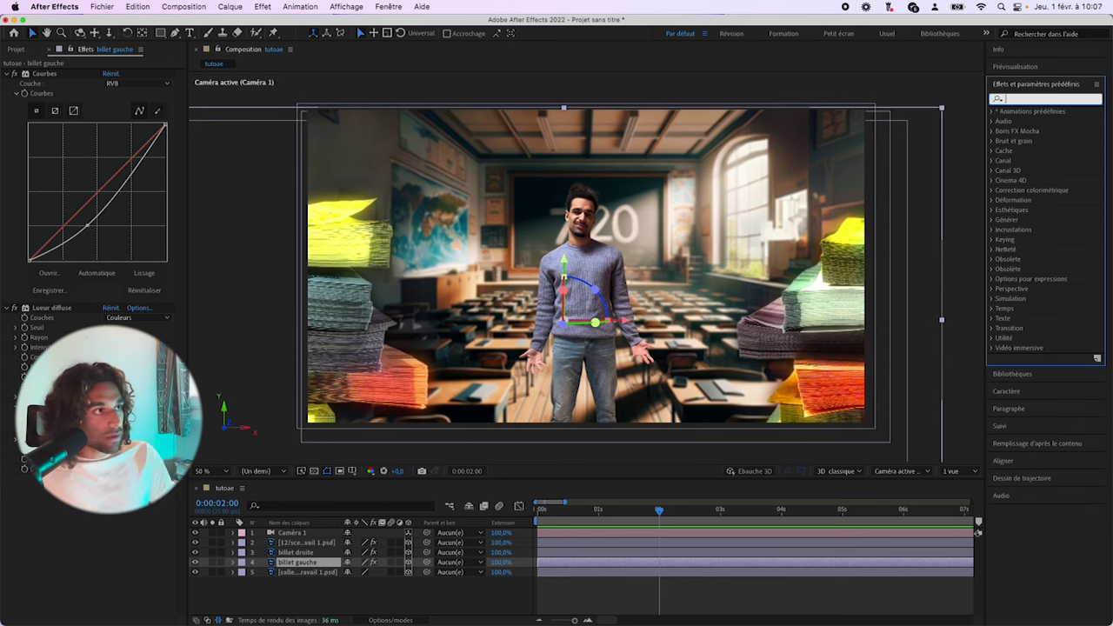
- Add the title "De 7/20 à 20/20" above the character and make its layer 3D
left_click(189, 34)
left_click(477, 159)
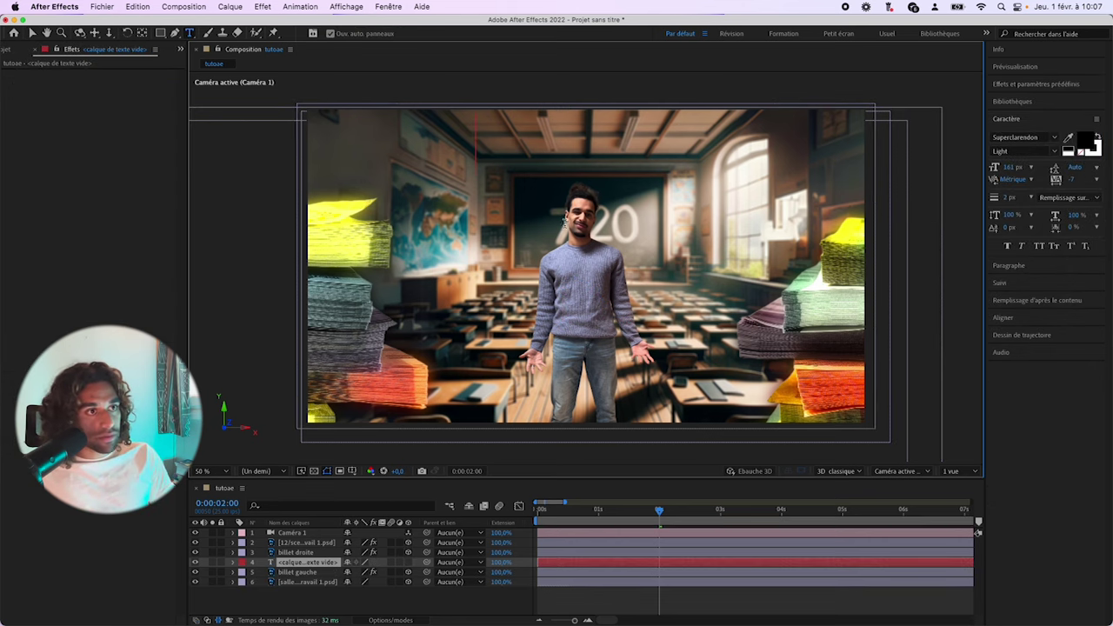
type("De 7/")
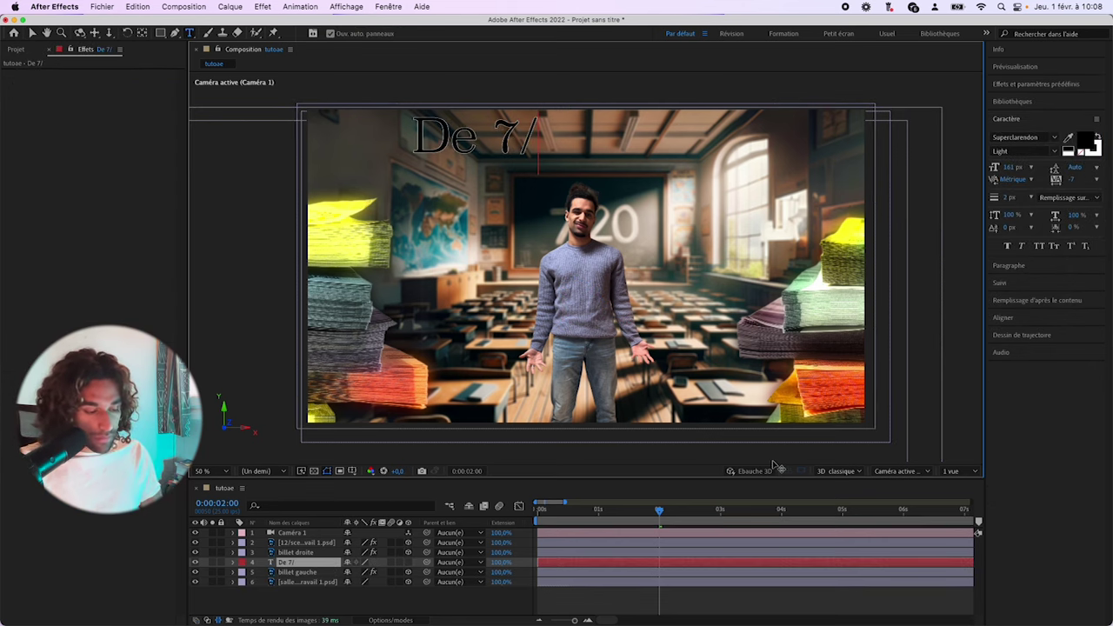
type("20 à 20/20")
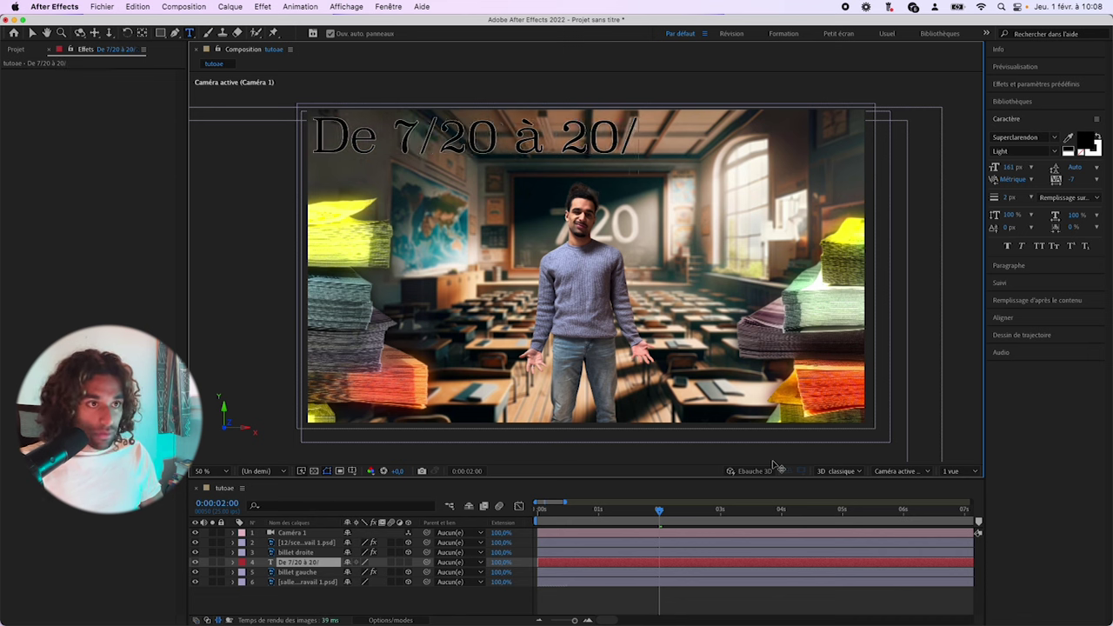
key("Escape")
left_click(409, 562)
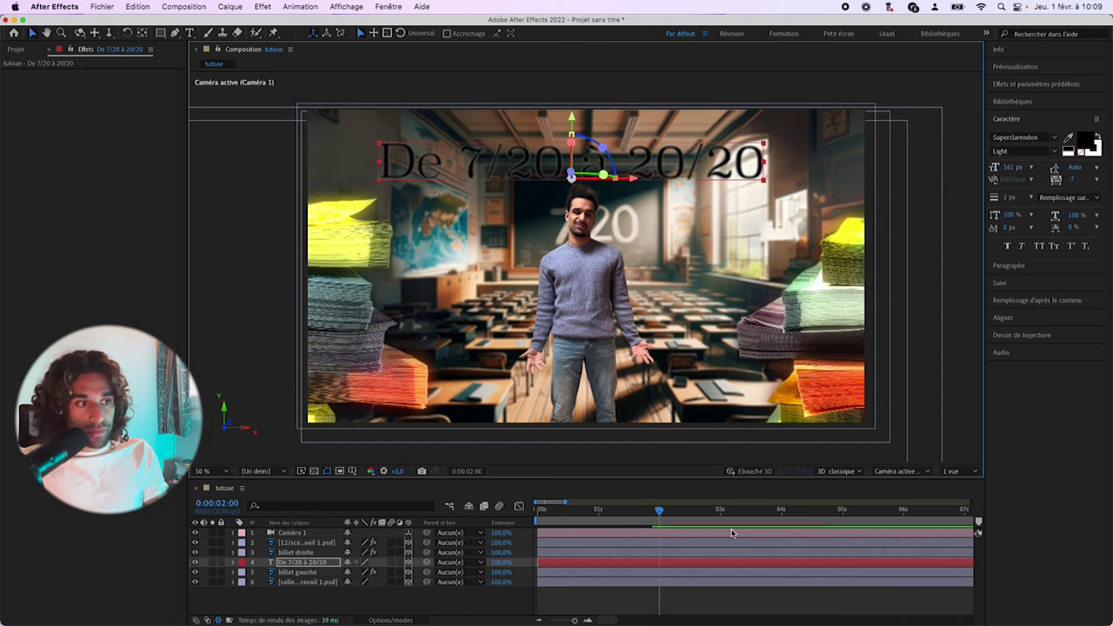
- Bring the title layer forward to about Z -852 and scale it to 66%
key("p")
left_click_drag(385, 573, 18, 609)
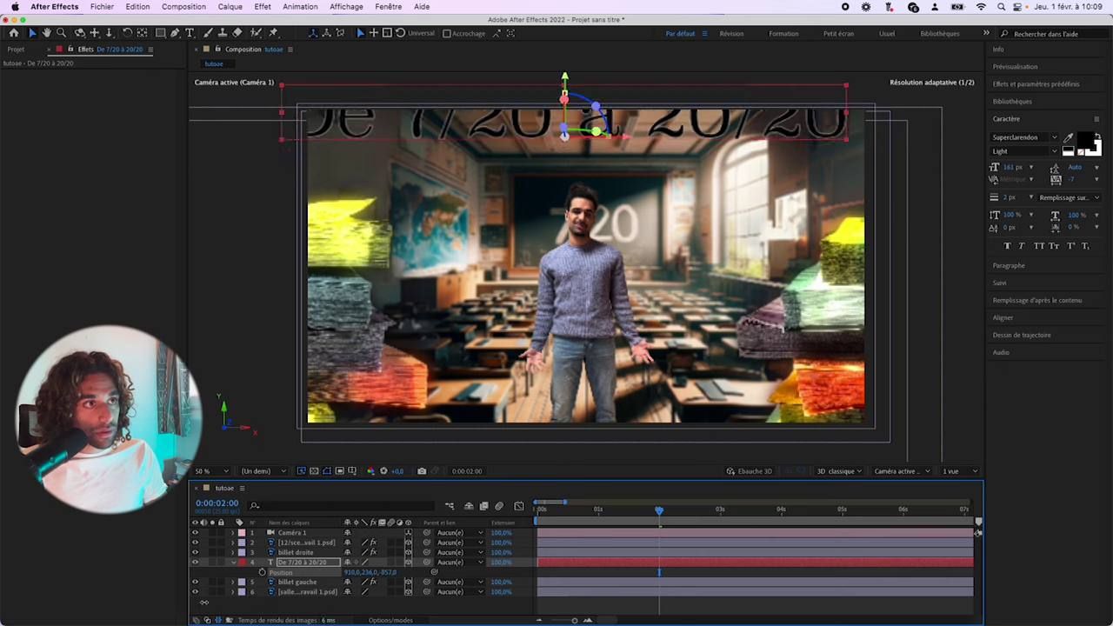
left_click(318, 563)
key("p")
key("s")
left_click_drag(383, 579, 354, 579)
- Set the title's font to MultiDisplay Poster with a white fill, and preview the animation
double_click(739, 160)
left_click(1054, 138)
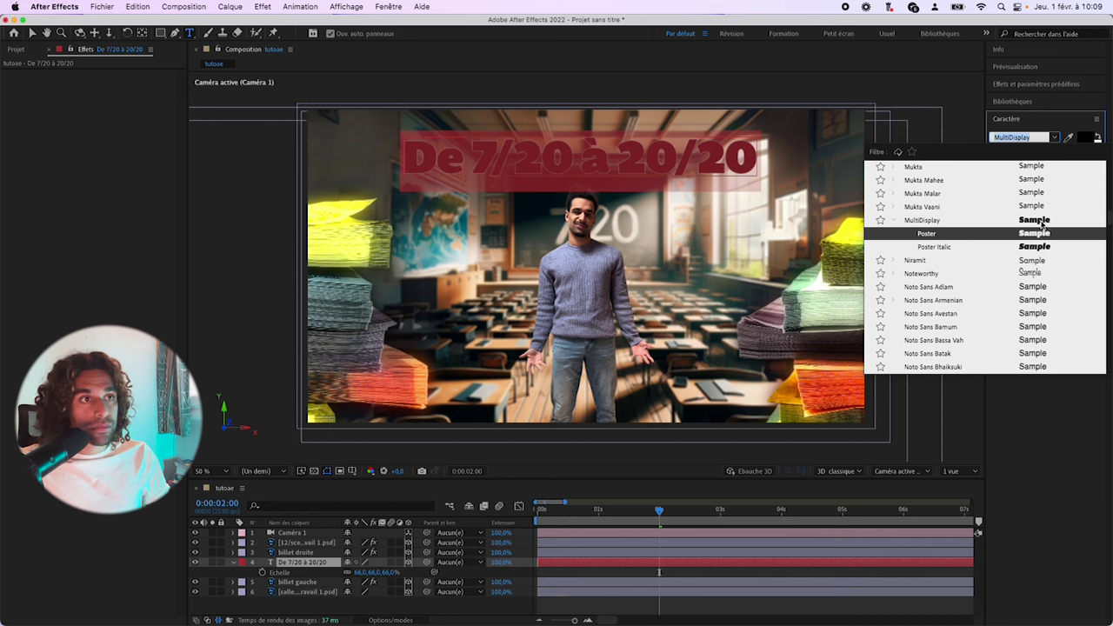
left_click(1041, 229)
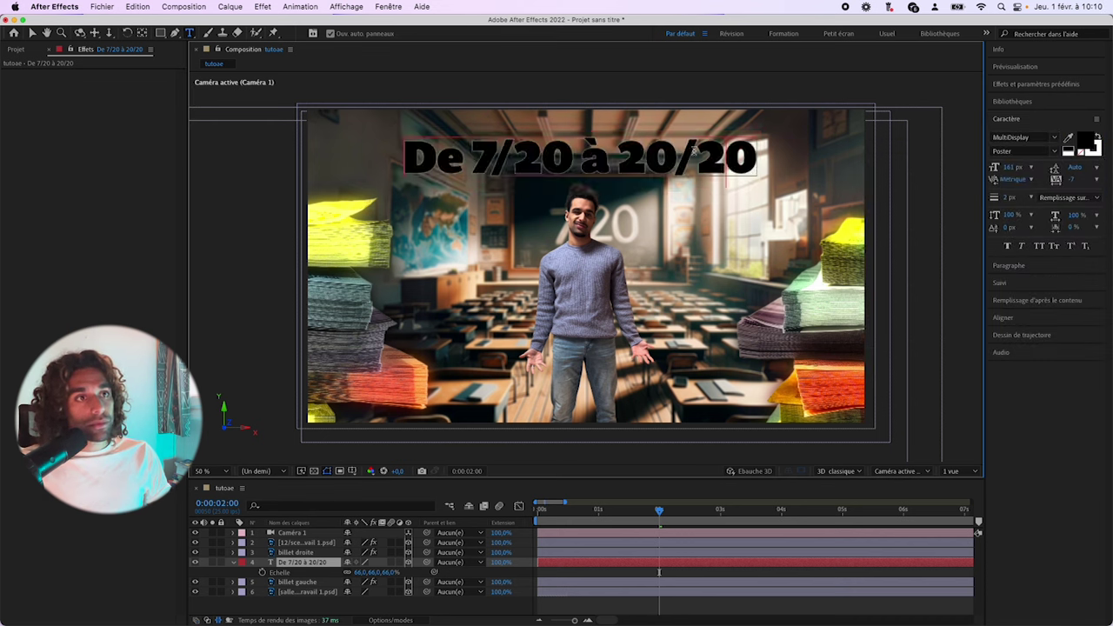
triple_click(739, 160)
left_click(1086, 141)
key("Return")
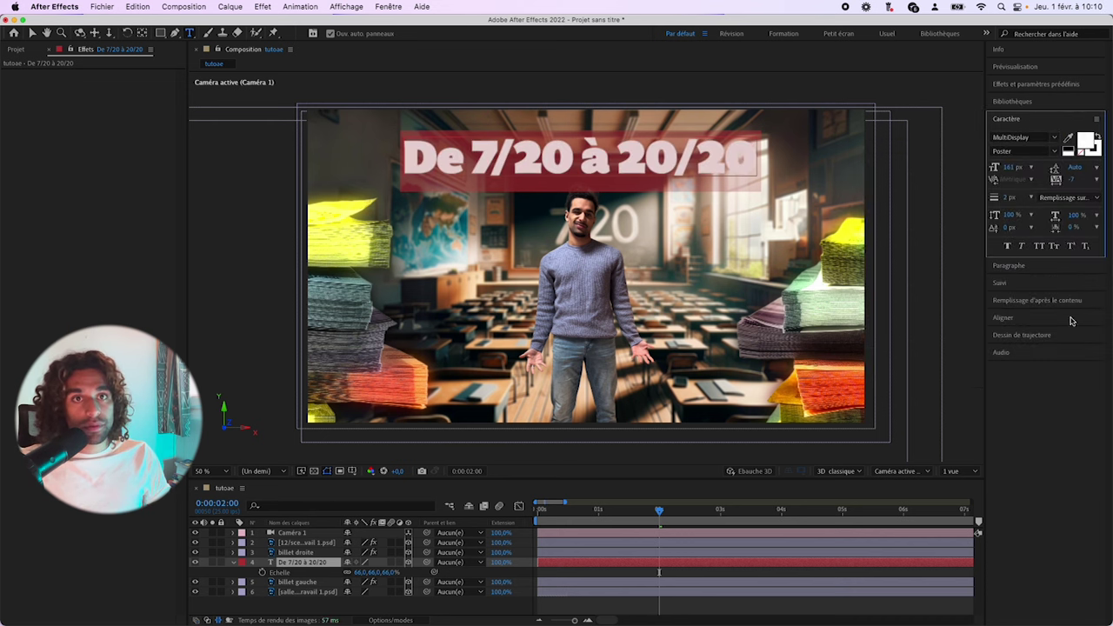
key("Escape")
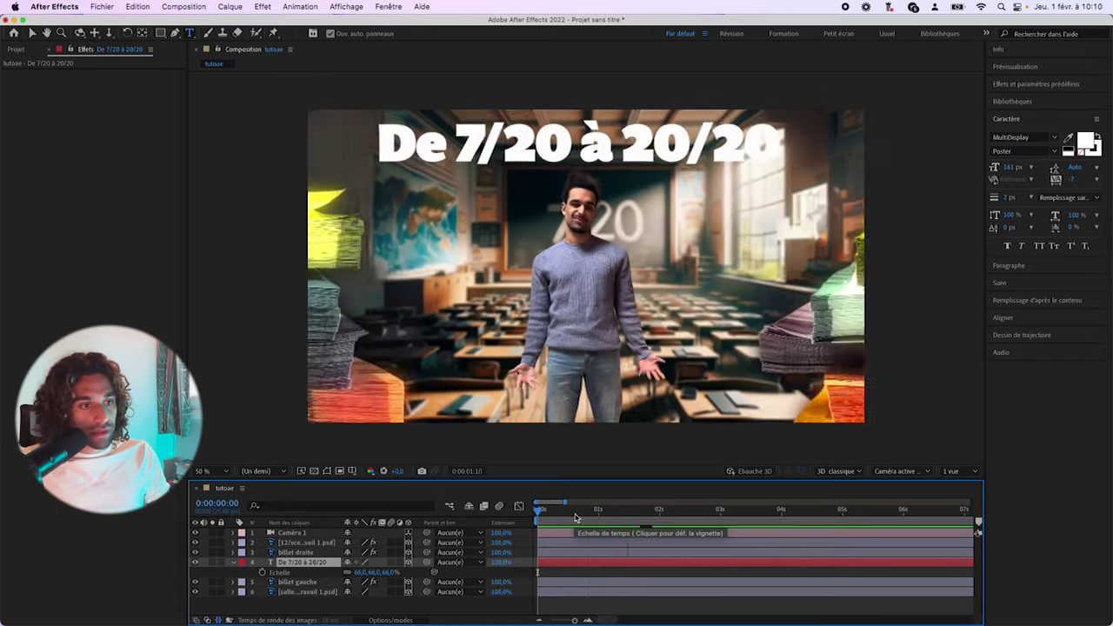
key("space")
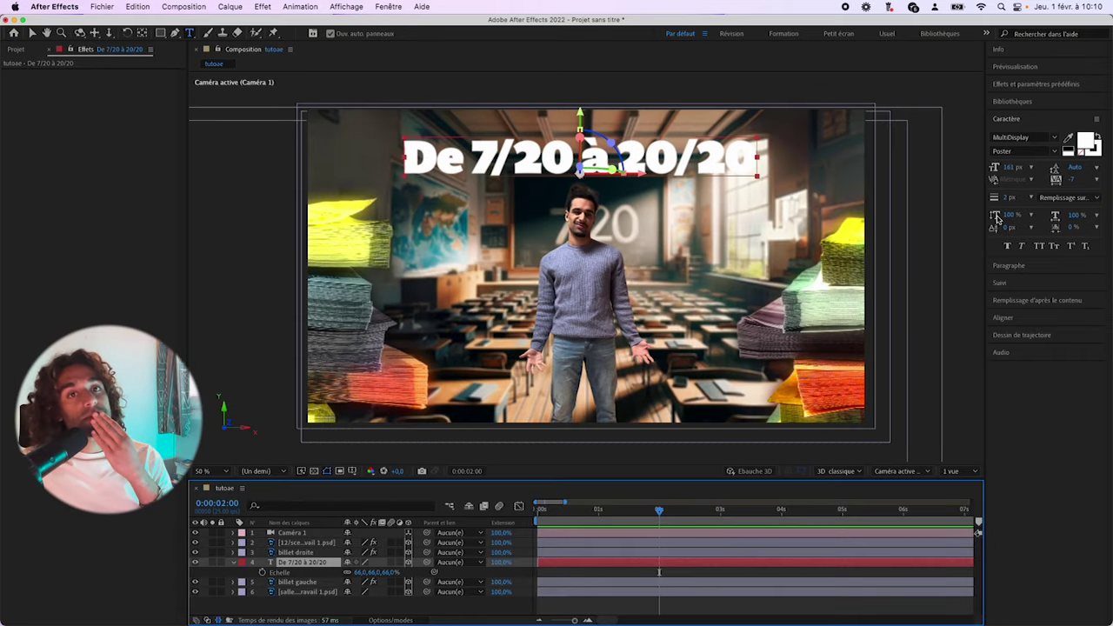
- Find the Machine text animation preset and apply it to the "De 7/20 à 20/20" layer
left_click(1036, 83)
left_click(1045, 99)
type("machin")
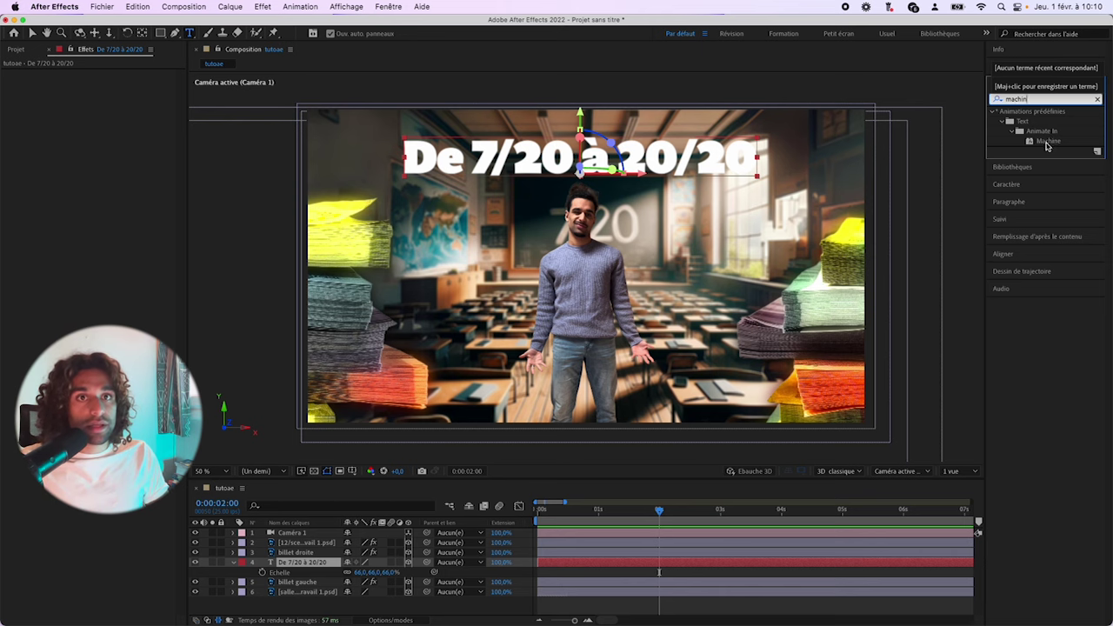
left_click_drag(1047, 142, 302, 564)
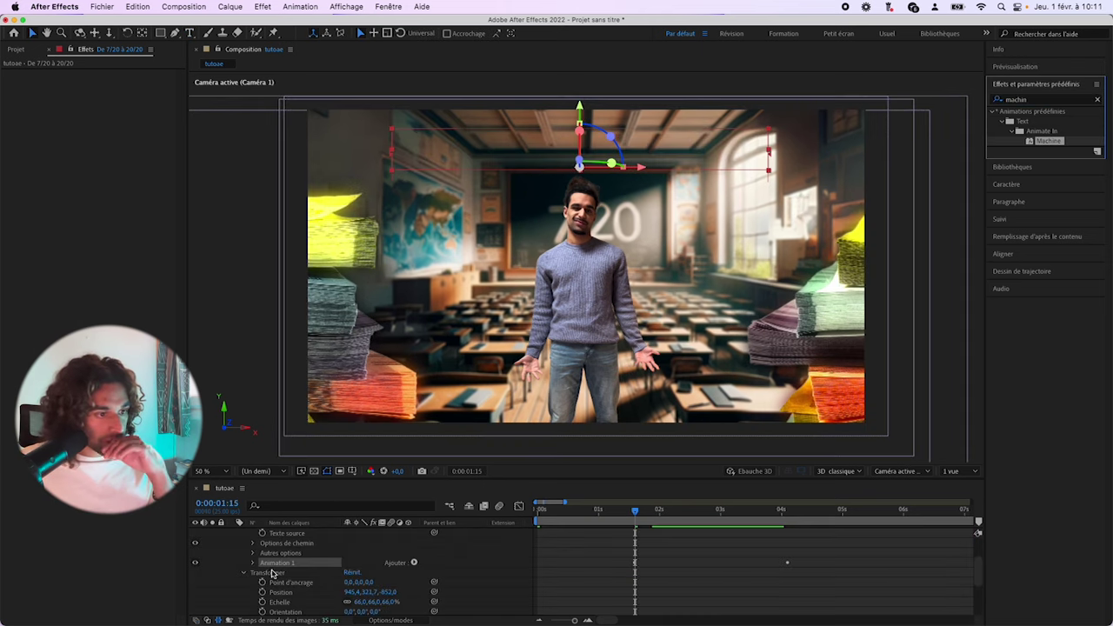
- Retime the title's Début keyframes in Sélecteur de plage 1 to about 0:00:00:08 and 0:00:01:22, and preview
left_click(252, 562)
scroll(282, 572, "down", 1)
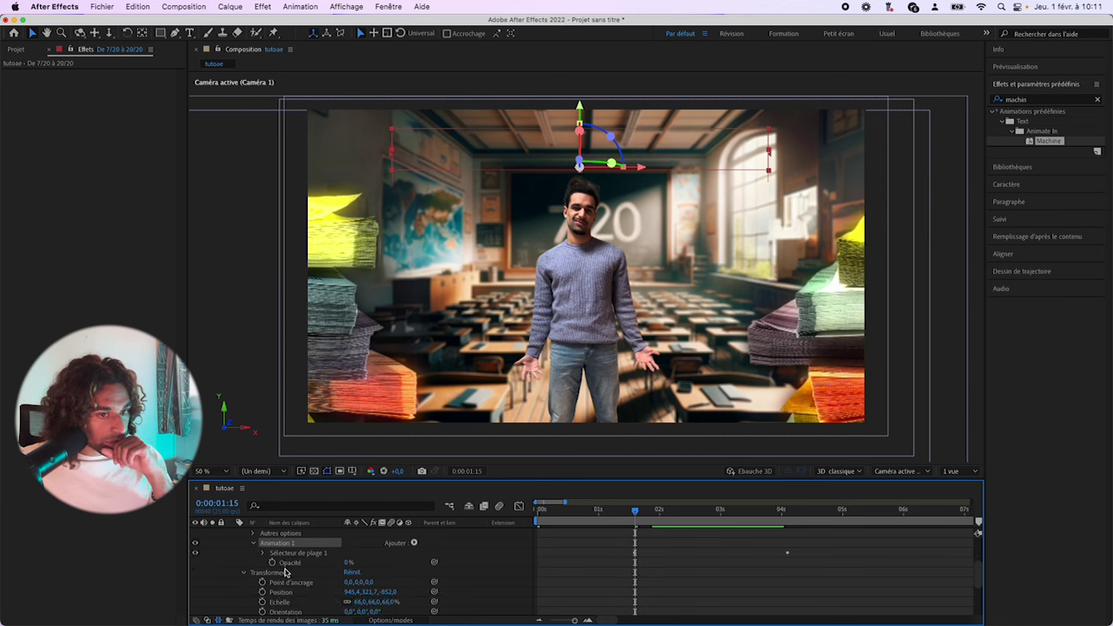
left_click(265, 553)
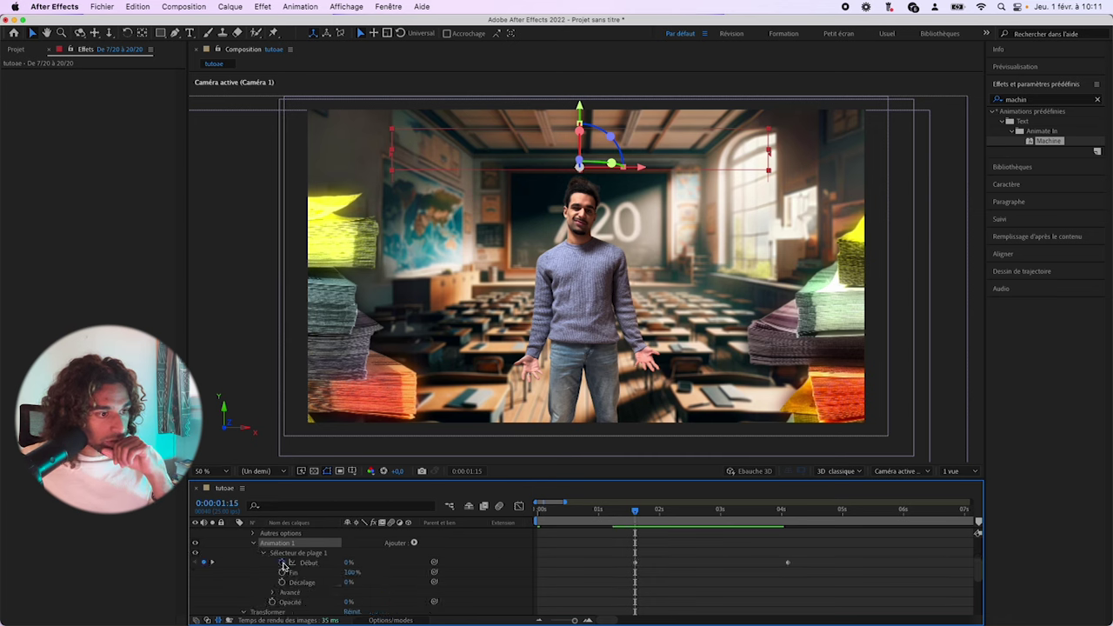
left_click_drag(789, 563, 557, 567)
left_click(535, 513)
key("space")
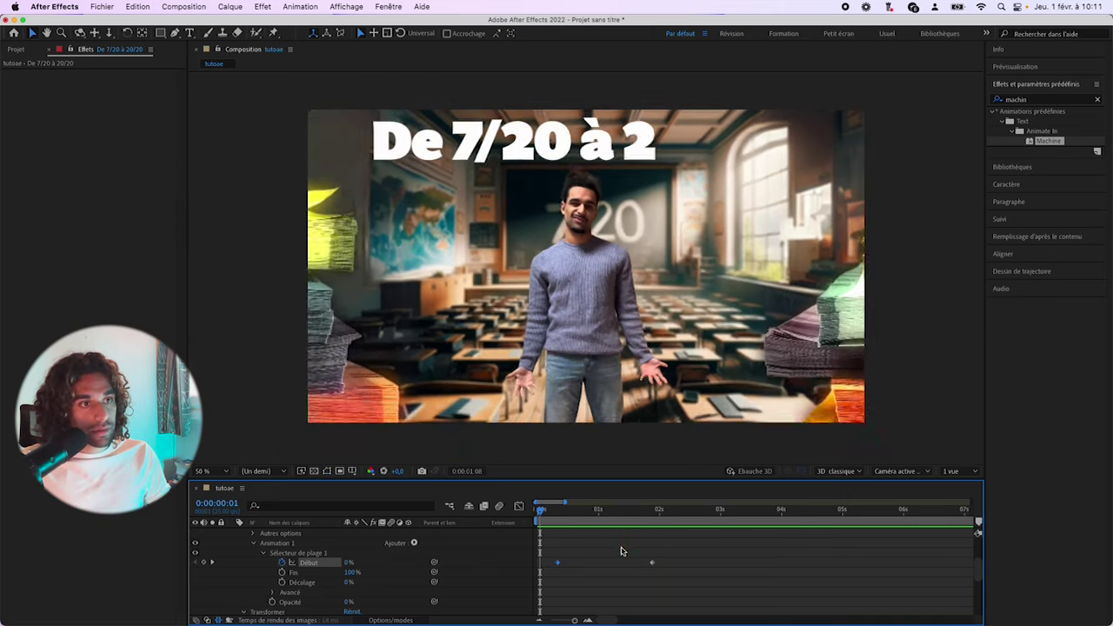
key("space")
- Shift the title's Début keyframes to about one and two seconds and preview the typing animation
left_click_drag(559, 567, 656, 566)
key("space")
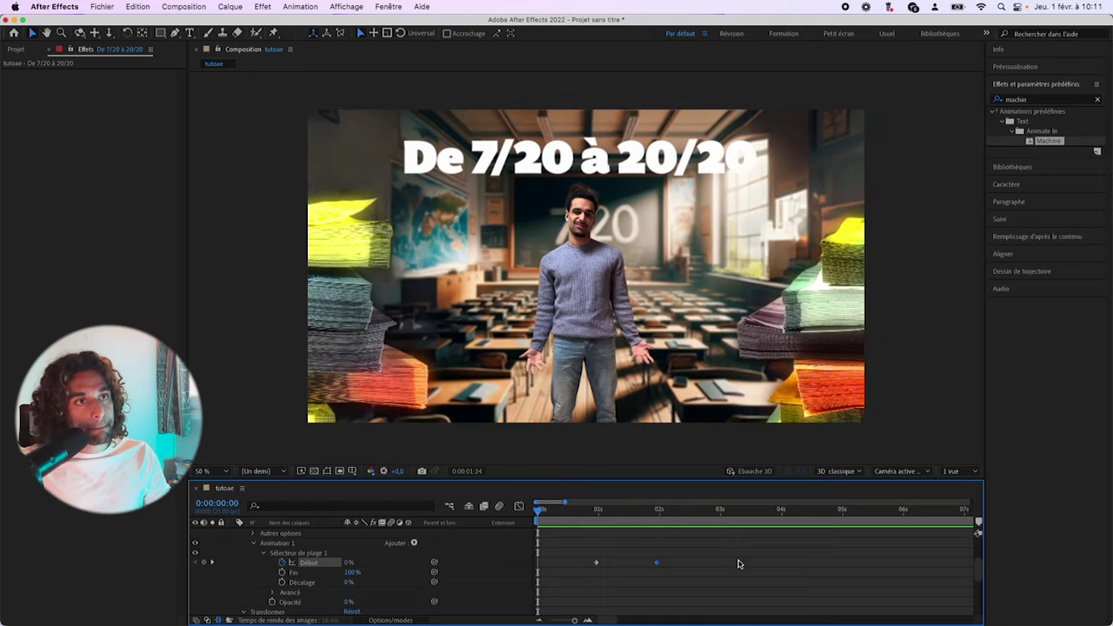
key("space")
- Search the effects for "déformation" and apply the Déformation effect to the title layer
left_click(1070, 101)
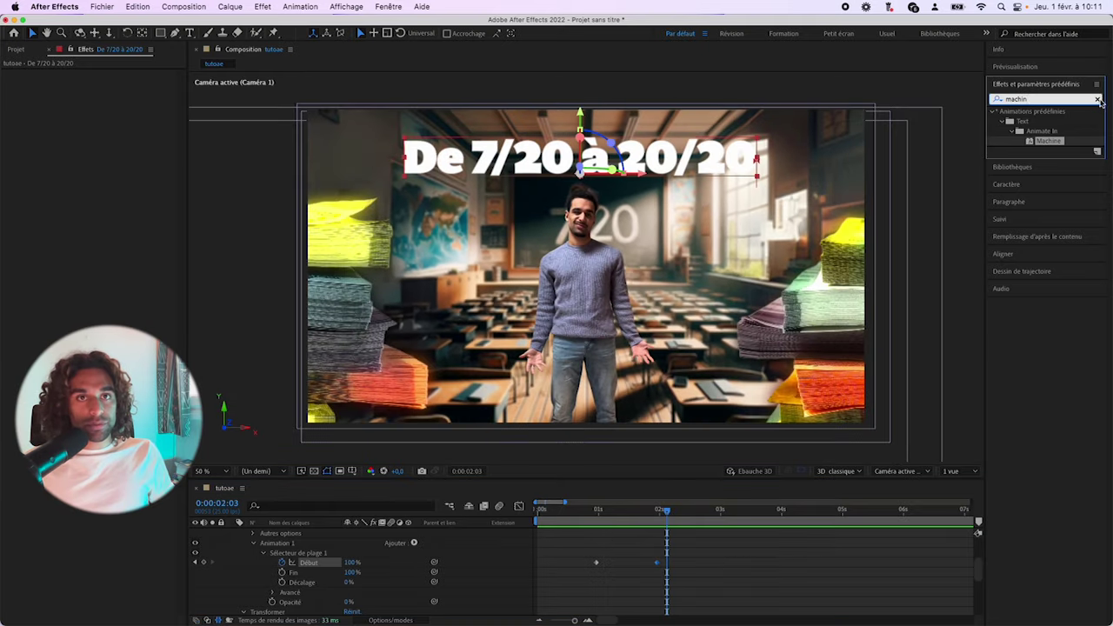
left_click(1099, 100)
type("déformation")
left_click_drag(1036, 124, 66, 168)
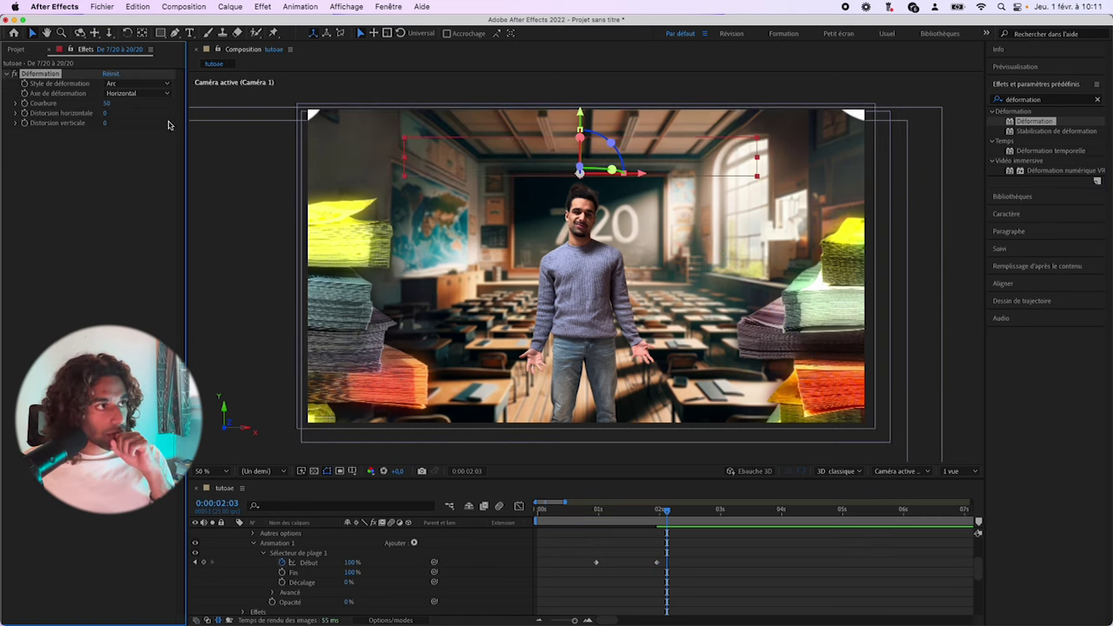
- Set the Déformation effect's Courbure to 7 on the title layer and preview the animation from the start
left_click_drag(108, 102, 92, 112)
left_click_drag(572, 510, 514, 507)
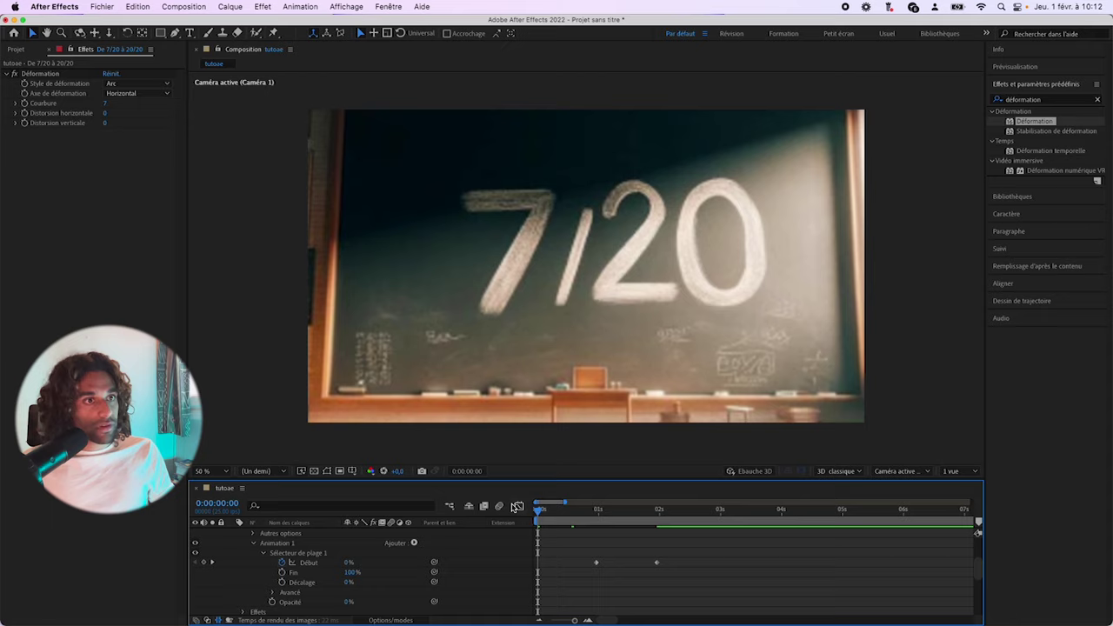
key("space")
left_click(606, 510)
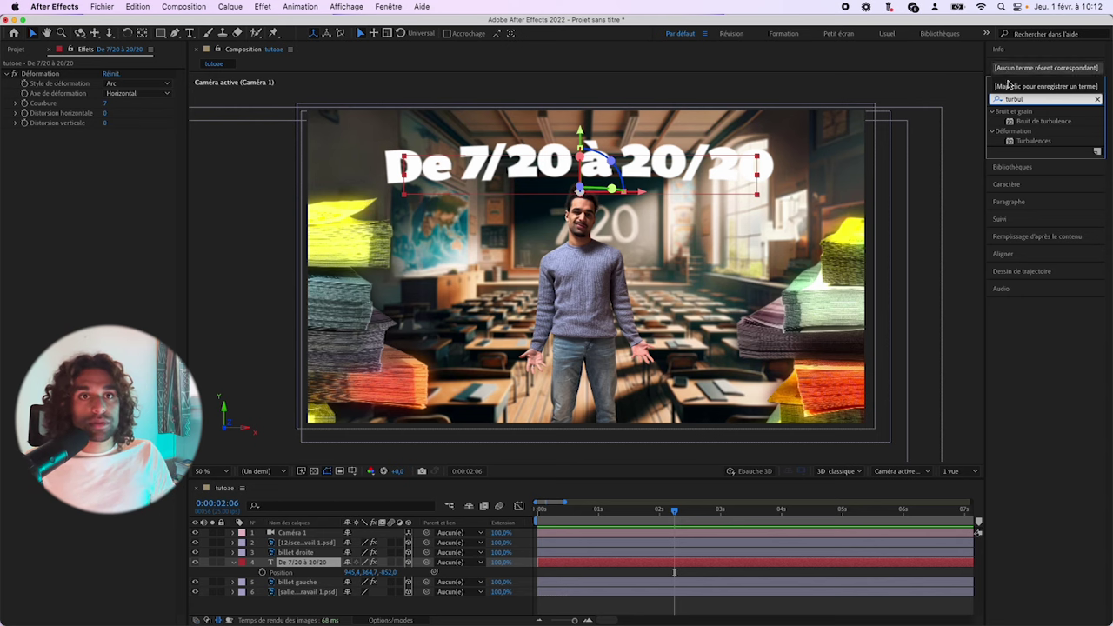
- Apply the Turbulences effect to the "De 7/20 à 20/20" layer with Quantité 20 and Taille 2, and inspect the letter edges up close
left_click(1034, 141)
left_click_drag(1034, 141, 50, 318)
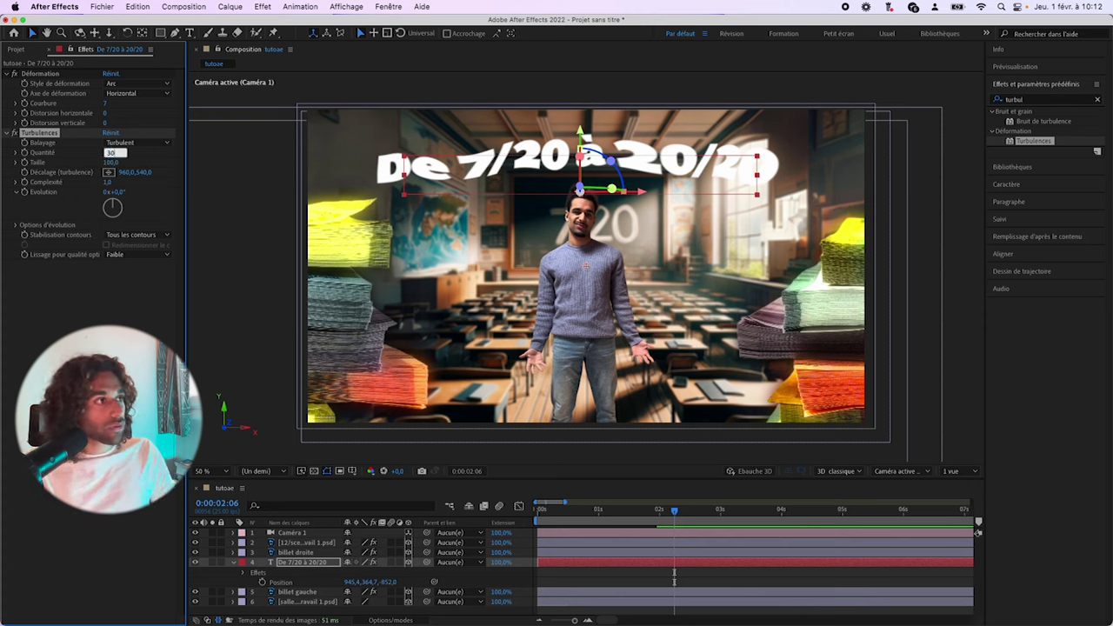
key("Return")
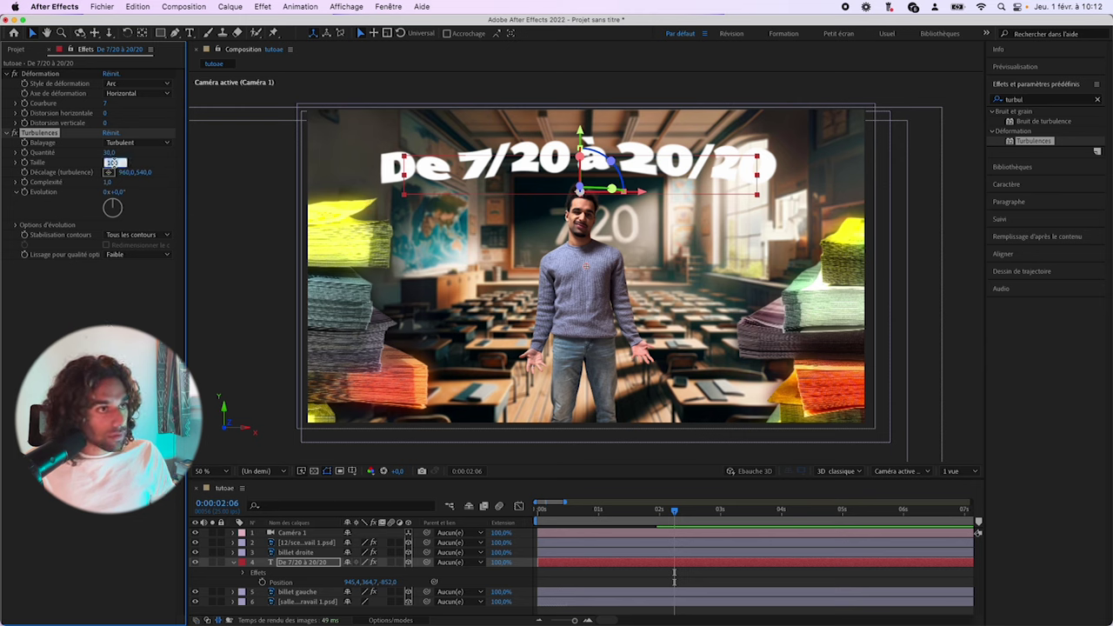
key("Return")
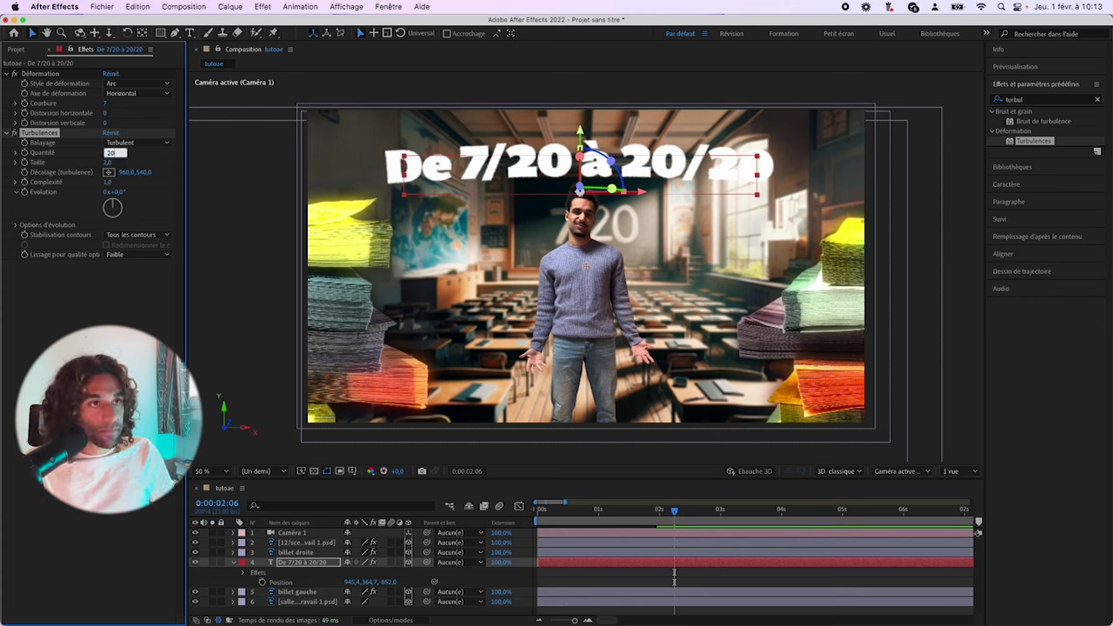
key("period")
key("period")
key("period")
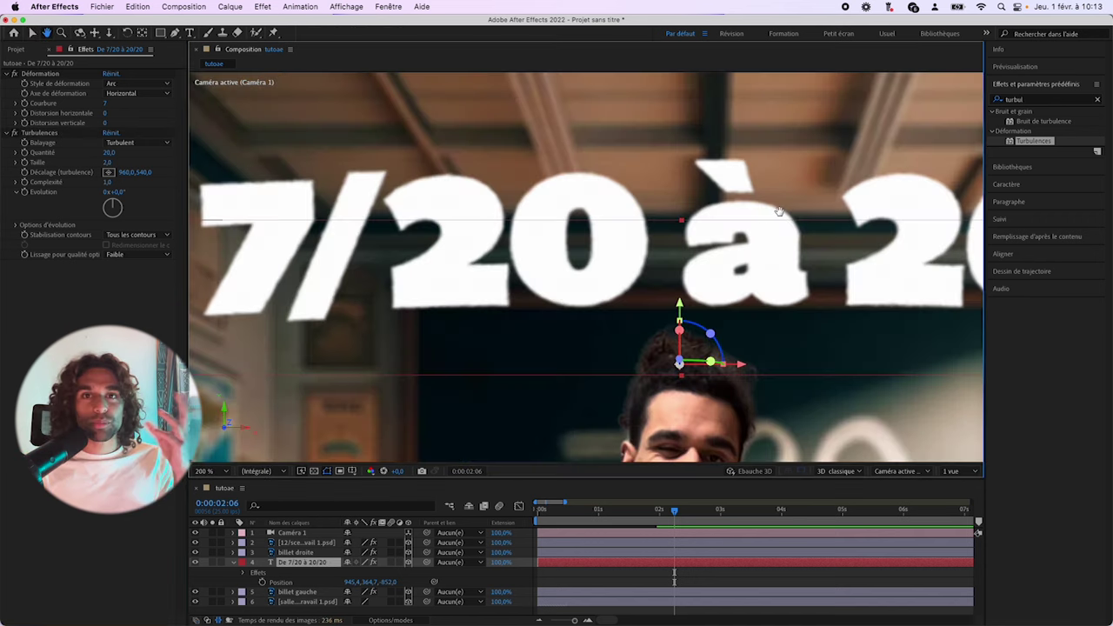
- Search the effects for "lueu" and apply Lueur diffuse to the title layer with Rayon 50
type("lueu")
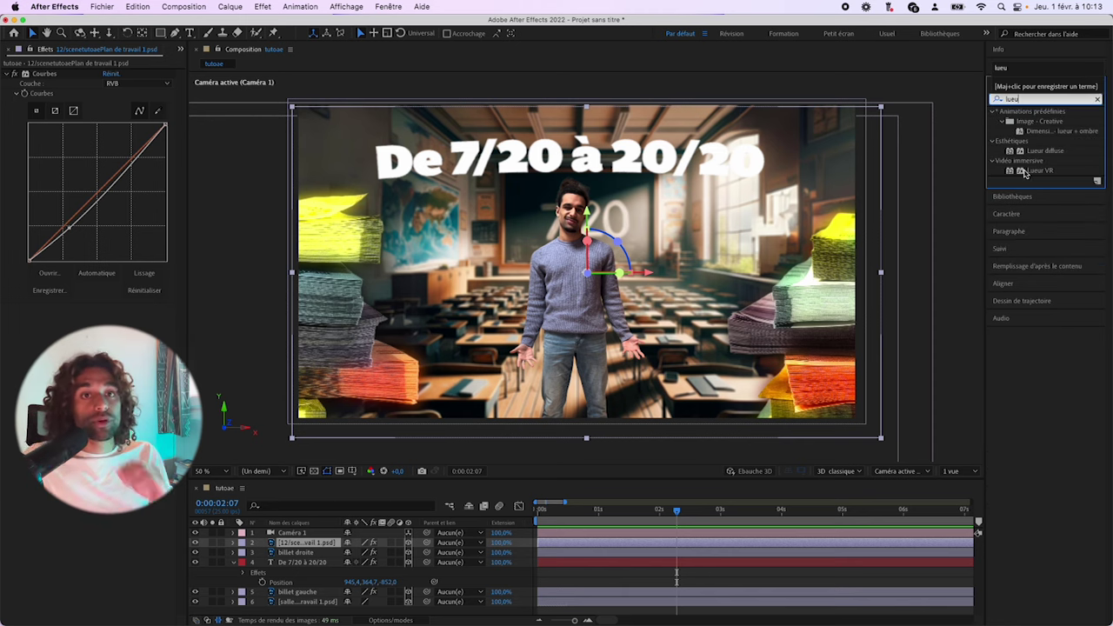
left_click_drag(1035, 155, 309, 564)
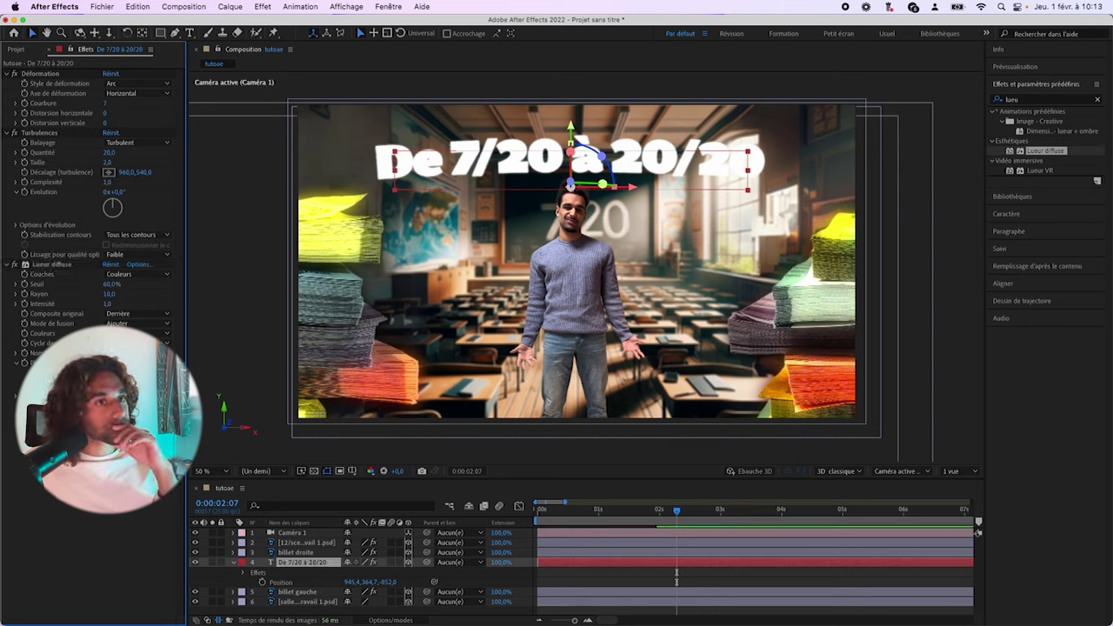
left_click_drag(111, 295, 123, 298)
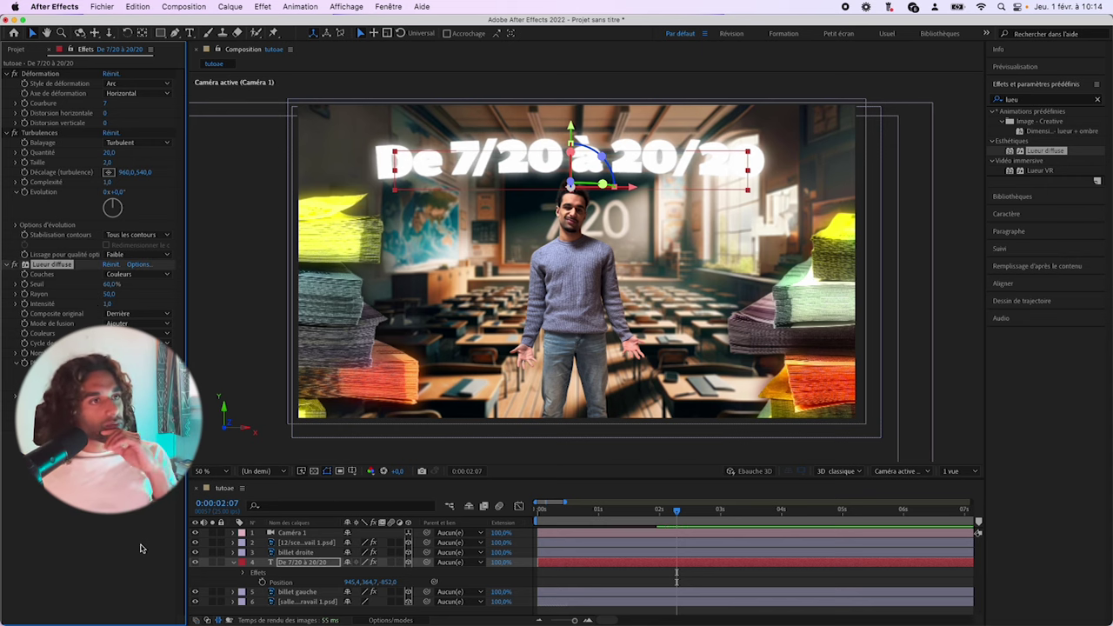
left_click(142, 548)
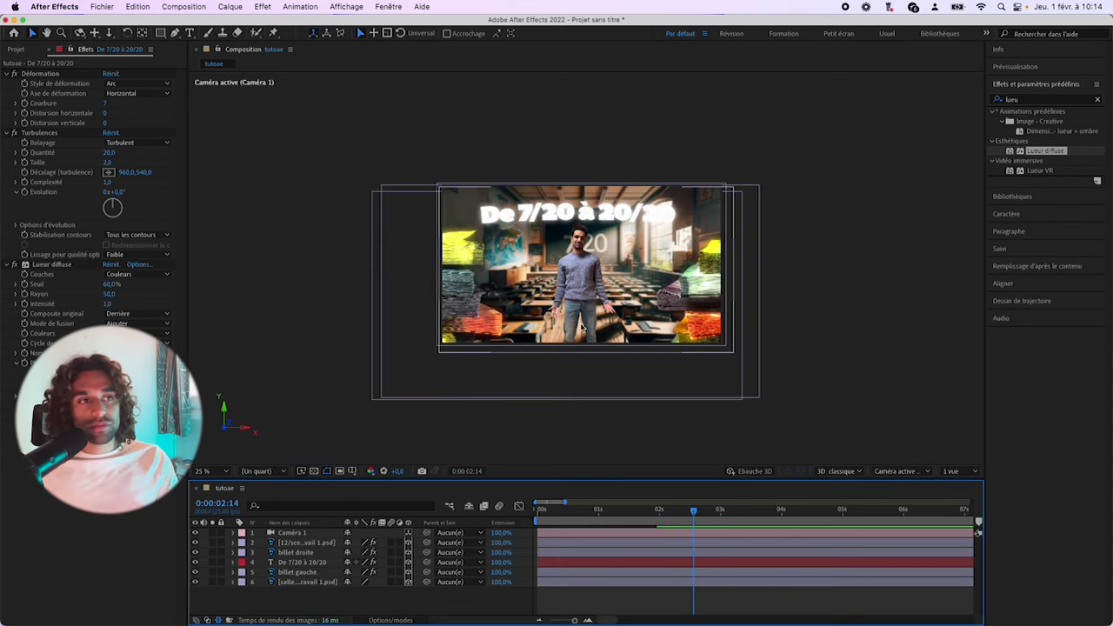
- Scrub through the scene and add a new adjustment layer named "sauce" above all the other layers
left_click_drag(554, 511, 659, 524)
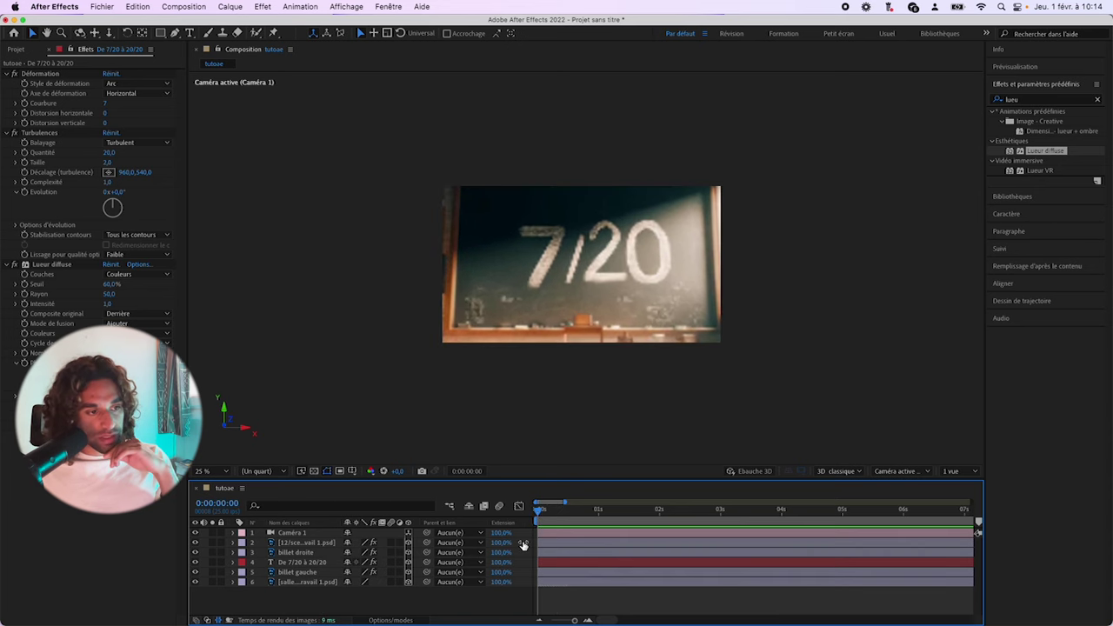
right_click(461, 600)
mouse_move(494, 474)
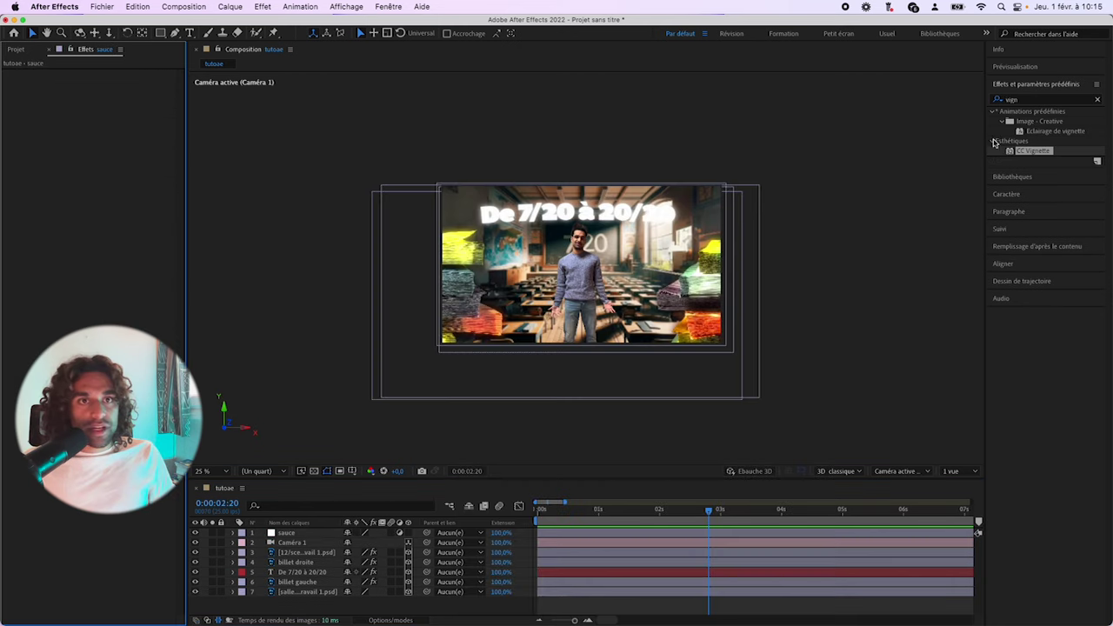
- Apply CC Vignette to the "sauce" layer, set its Angle of View to 60, and play the preview
left_click_drag(1034, 151, 462, 524)
left_click_drag(568, 528, 570, 532)
left_click_drag(592, 511, 531, 520)
left_click_drag(108, 94, 206, 104)
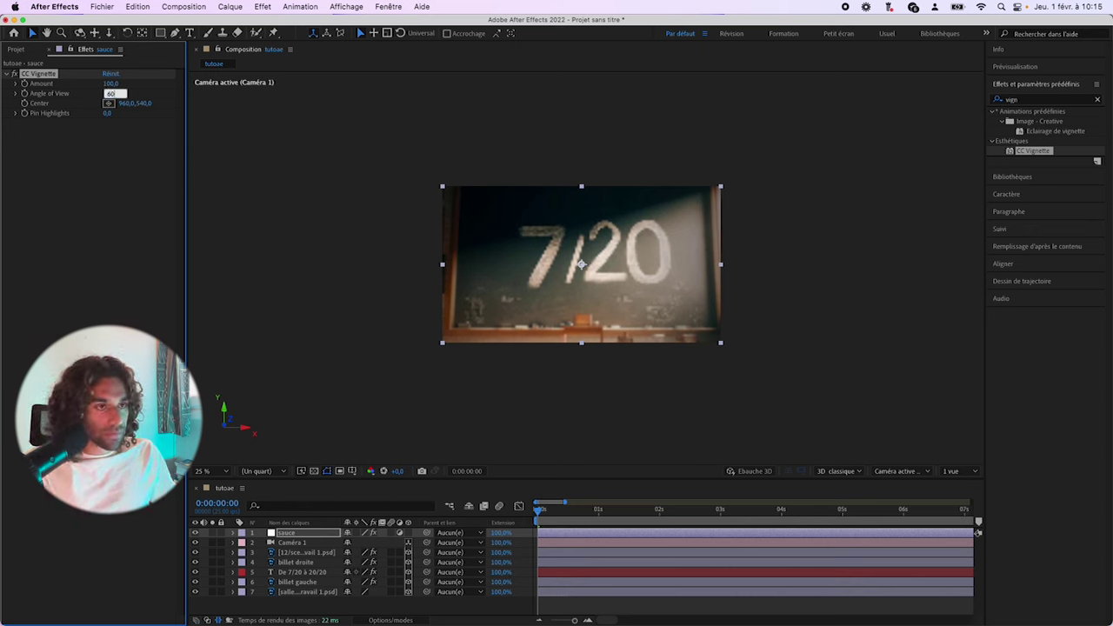
key("space")
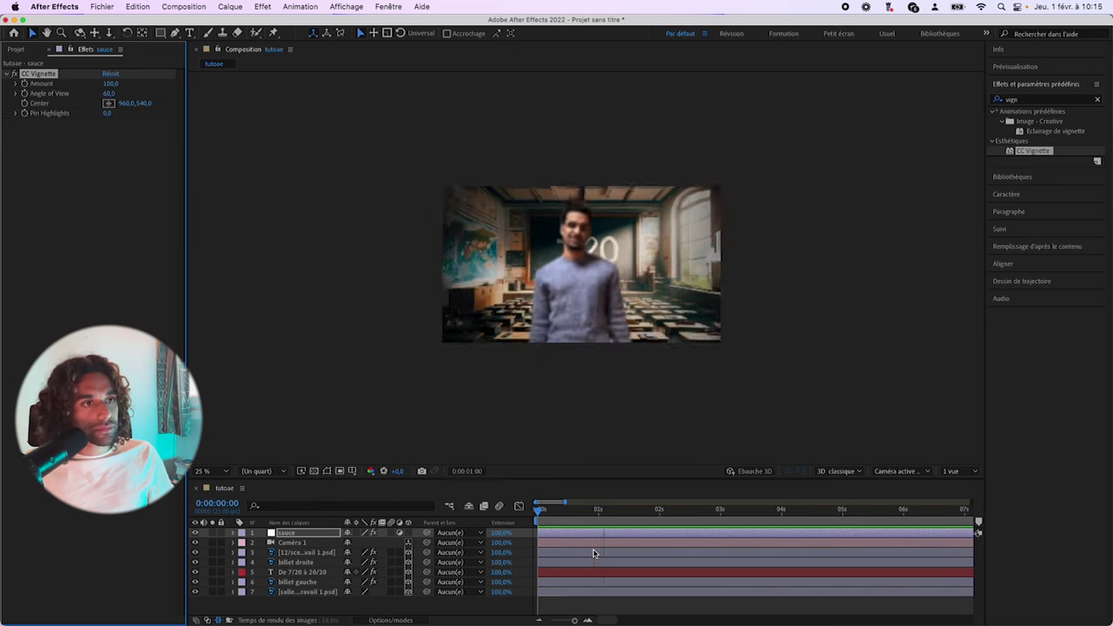
key("space")
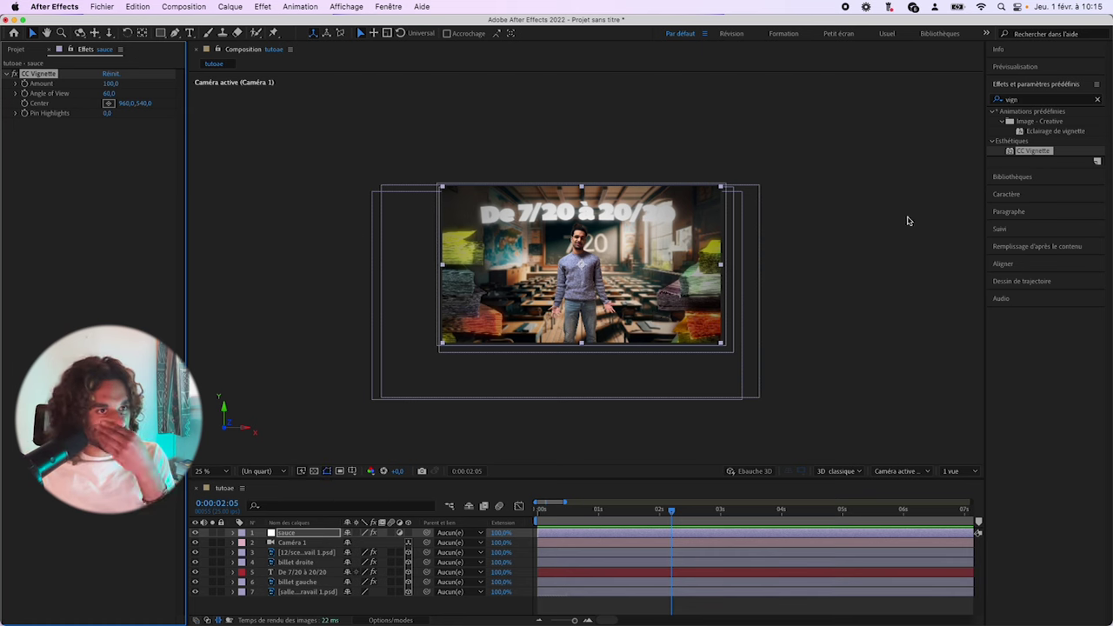
- Search the effects for "grain" and apply Ajout de grain to the "sauce" layer
left_click(936, 218)
left_click(1077, 98)
type("grain")
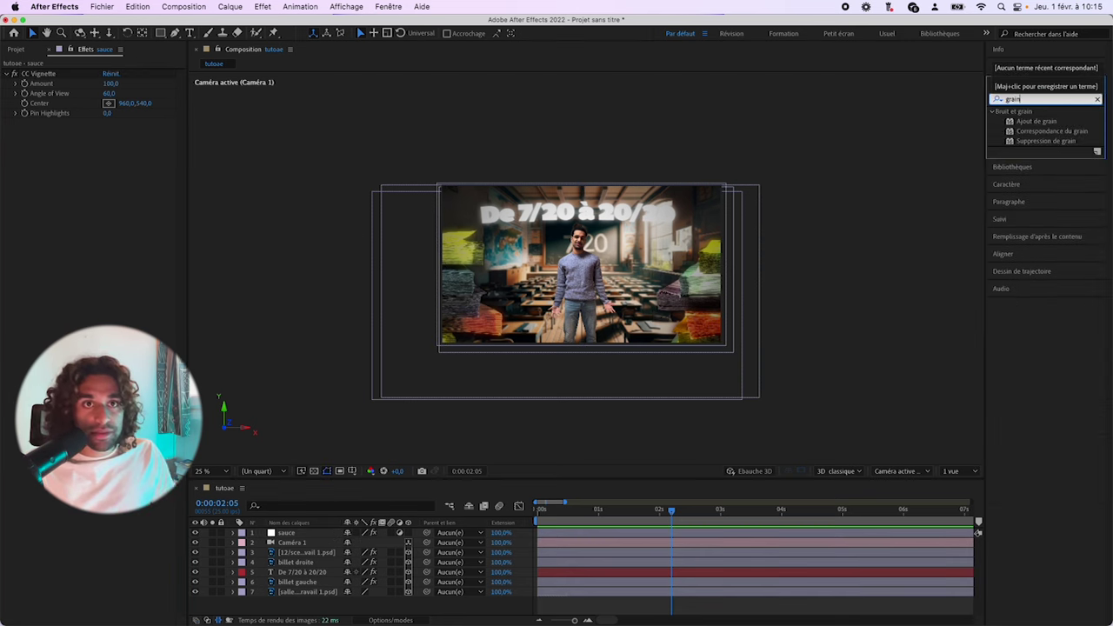
left_click_drag(1055, 128, 87, 173)
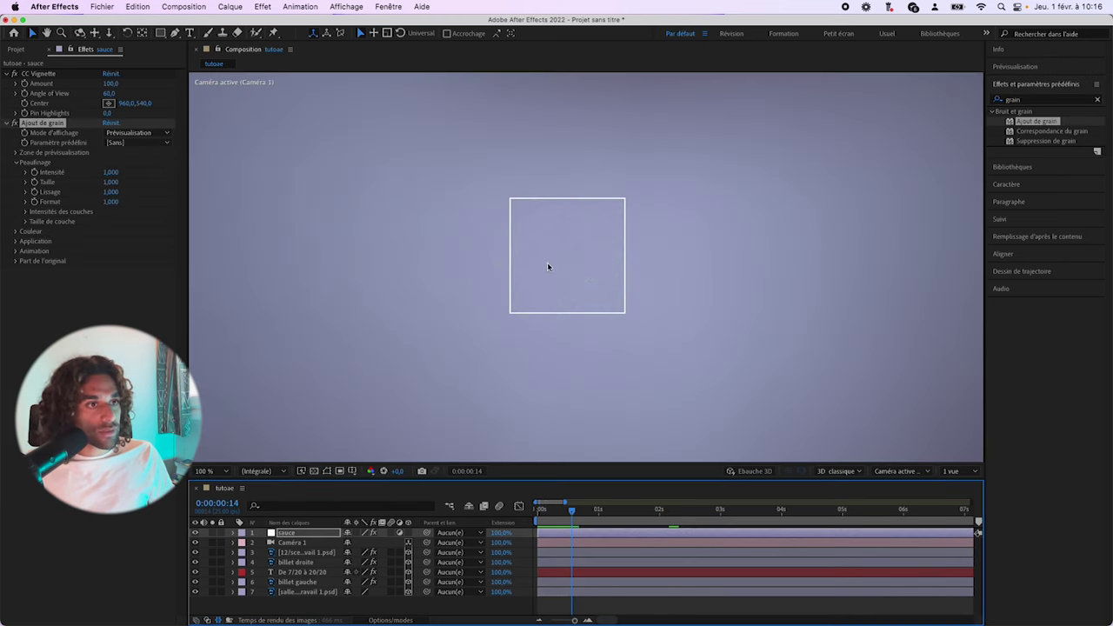
key("space")
- Set the CC Vignette Amount to 50 and the grain effect's Mode d'affichage to Résultat final, and check the first frame
left_click(110, 82)
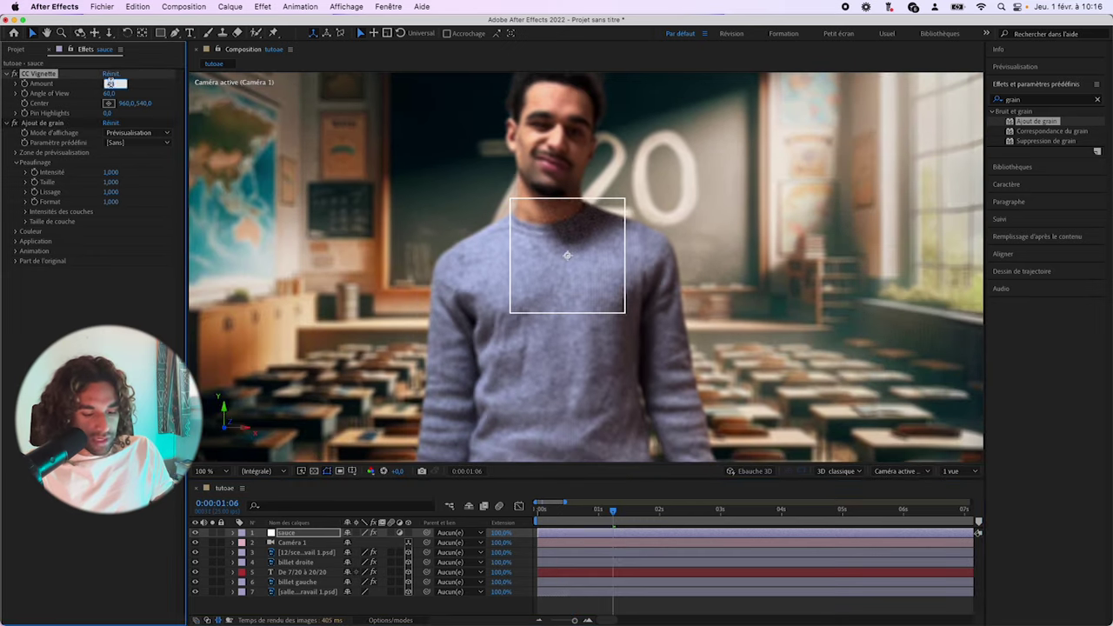
key("Return")
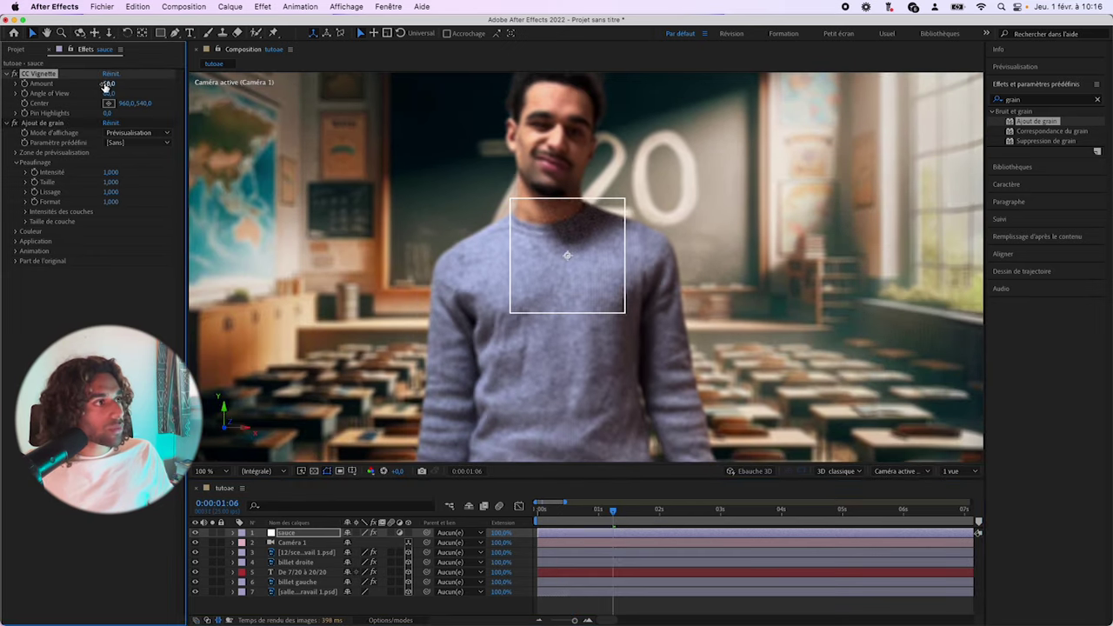
left_click(130, 133)
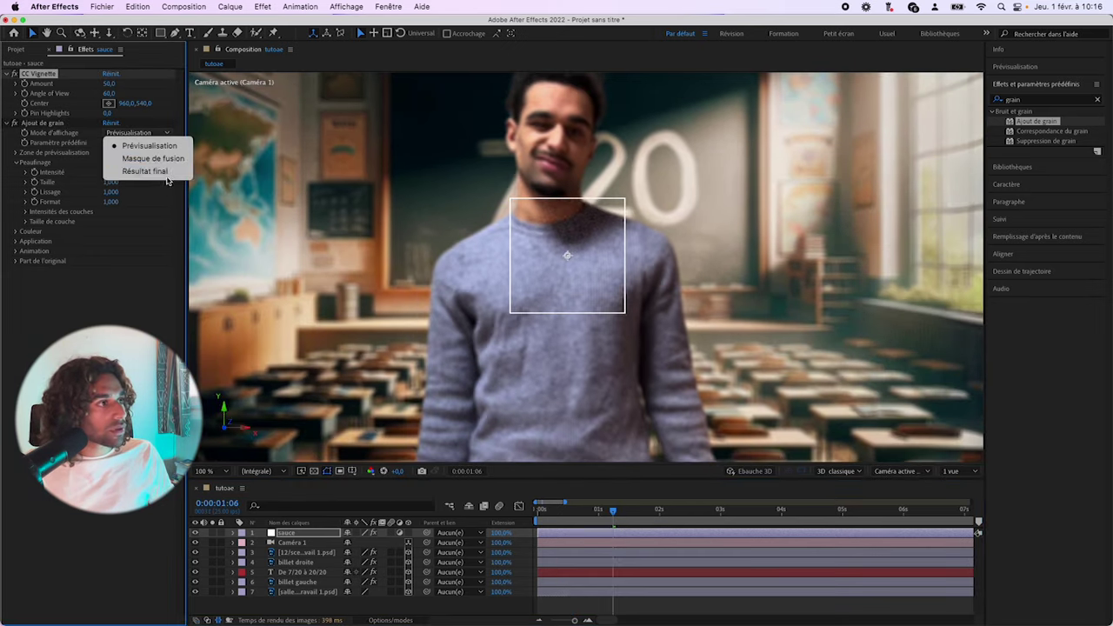
left_click(148, 171)
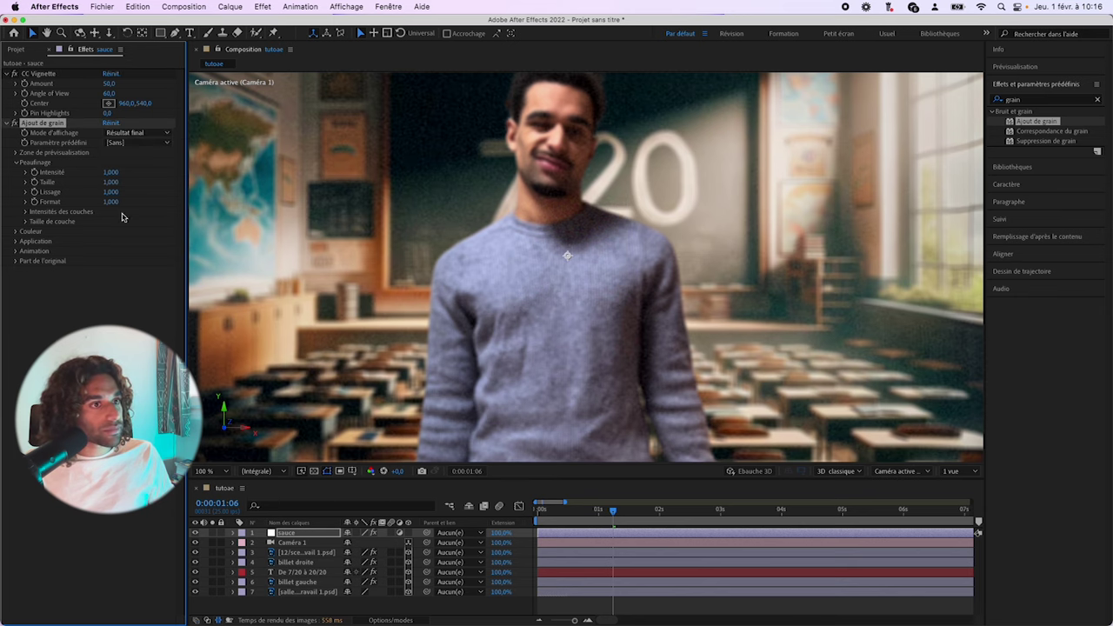
left_click(541, 510)
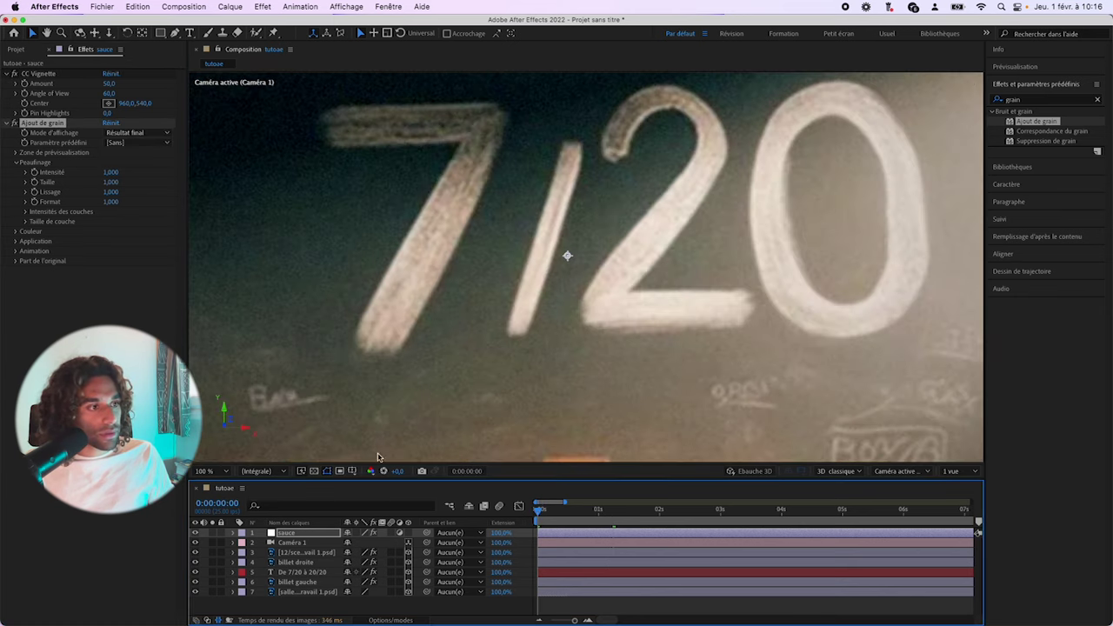
scroll(566, 252, "down", 2)
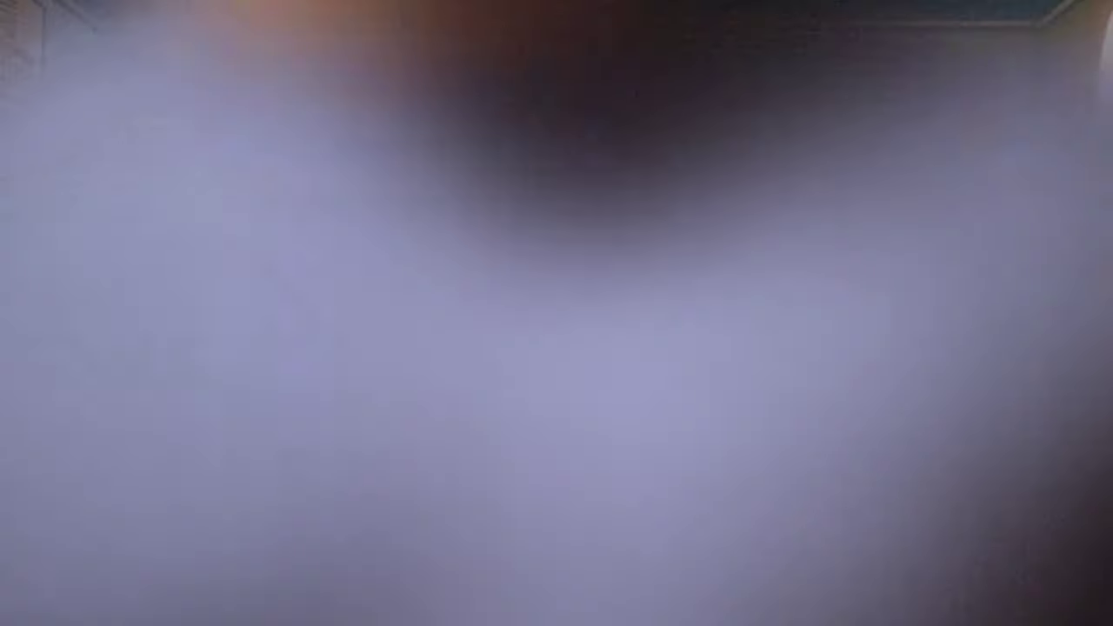